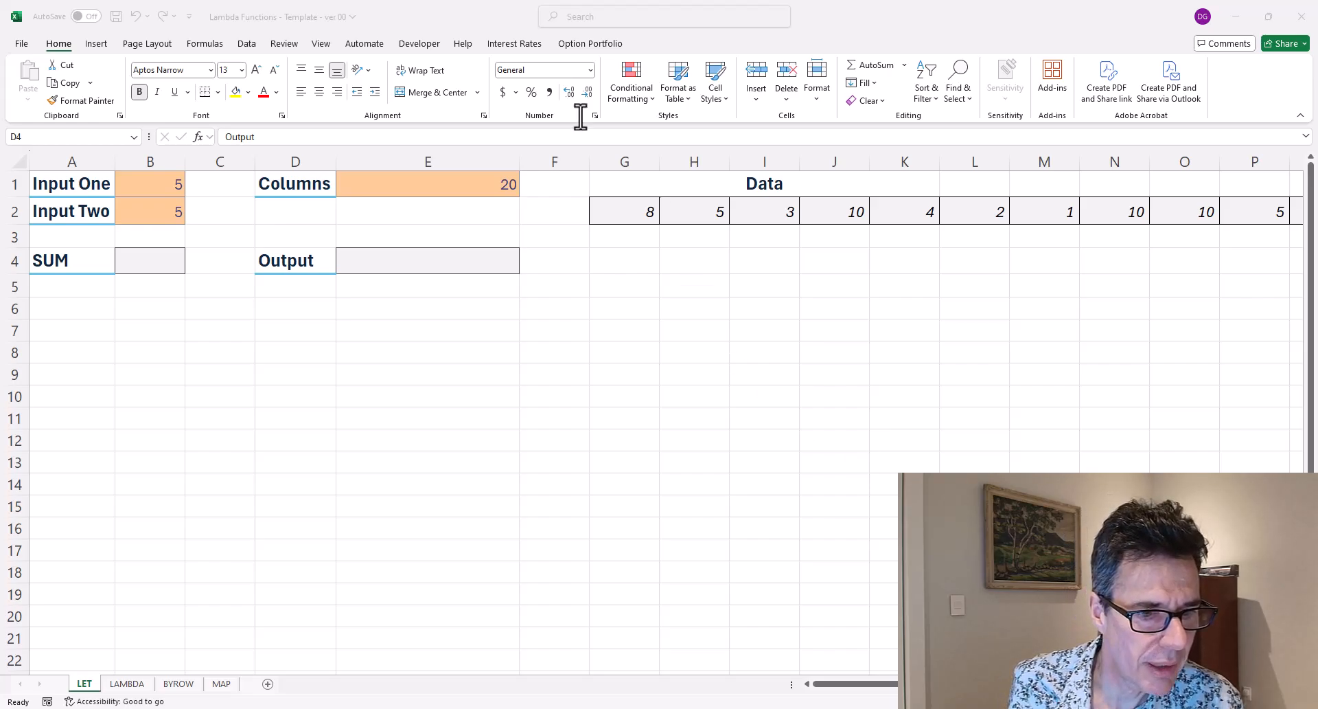
# Enter the formula =LET(x,B1,y,B2,x+y) in the SUM cell B4.
pyautogui.click(175, 261)
pyautogui.click(174, 260)
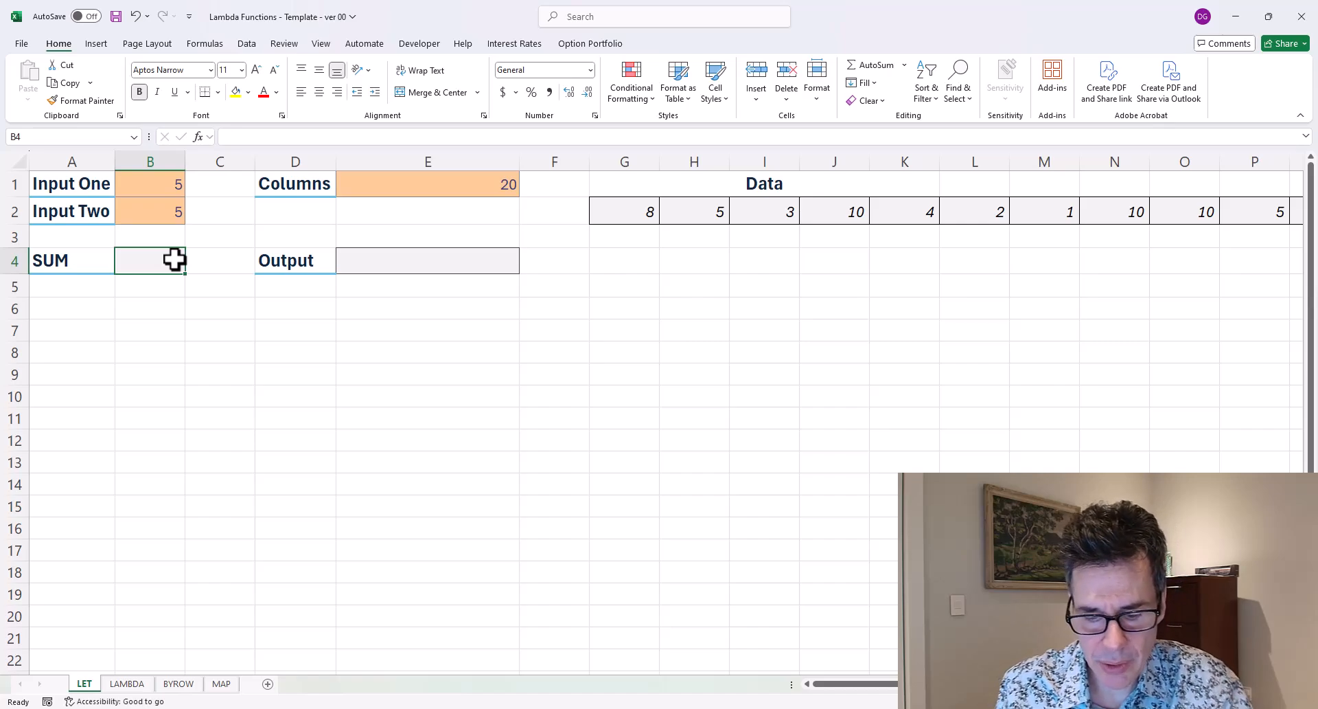
pyautogui.write('=let(')
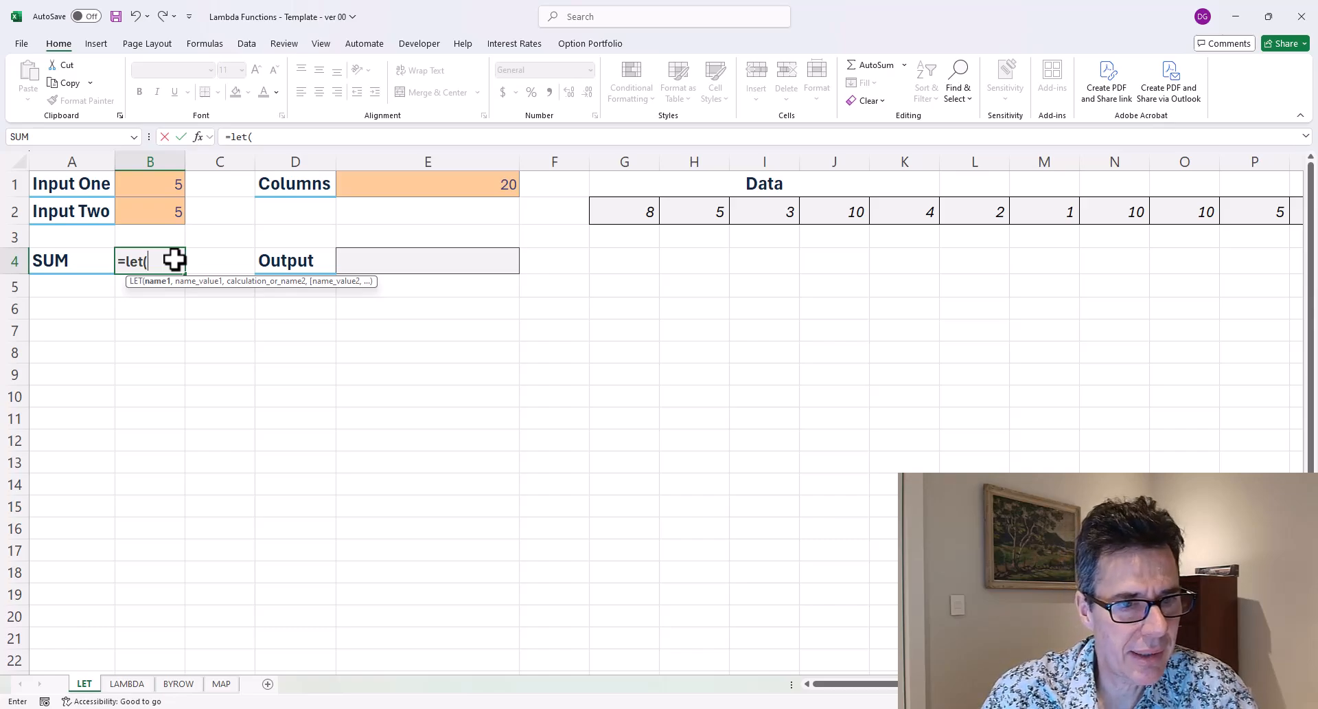
pyautogui.write('x,')
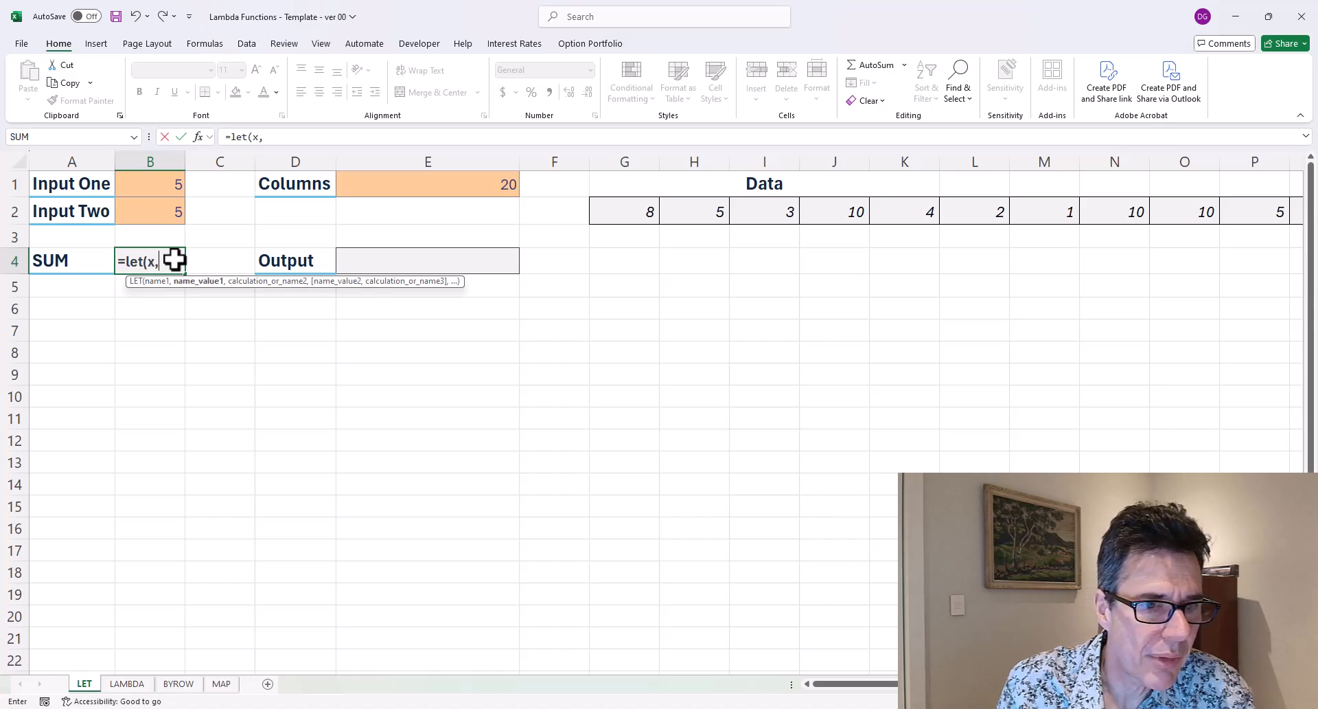
pyautogui.press('Up')
pyautogui.press('Up')
pyautogui.press('Up')
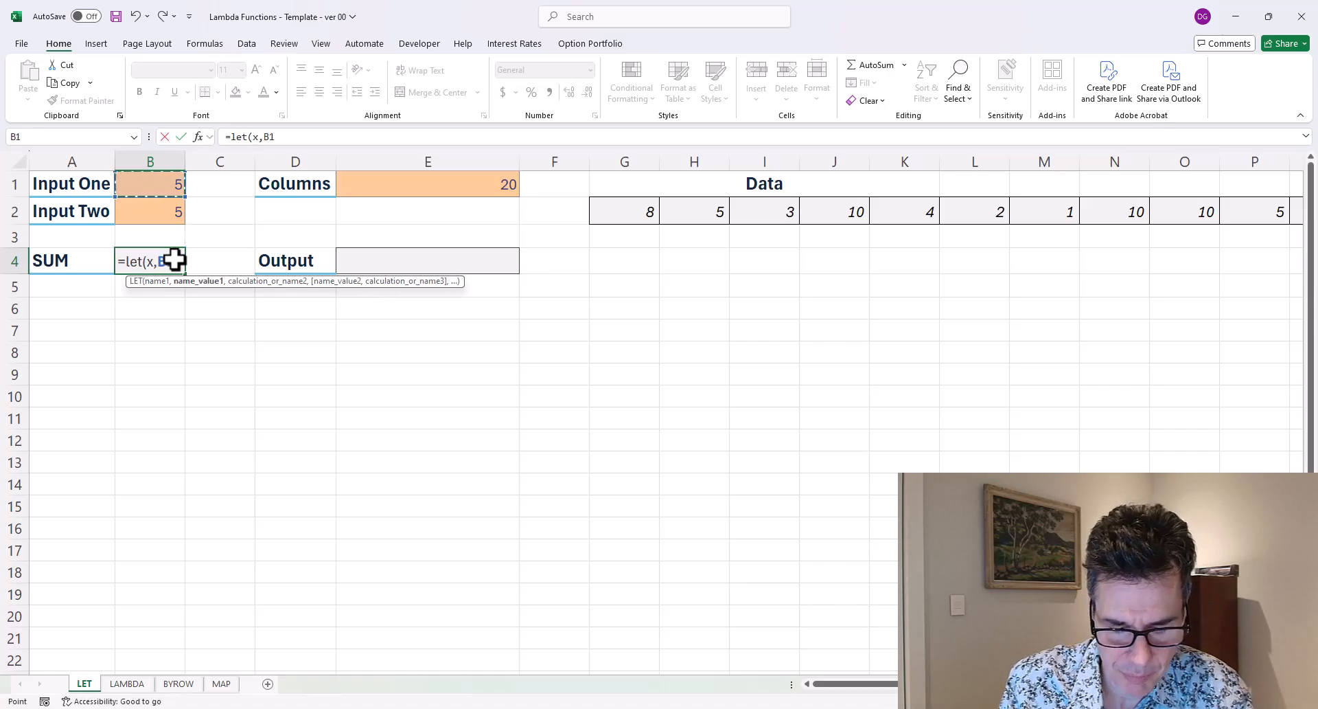
pyautogui.write(',')
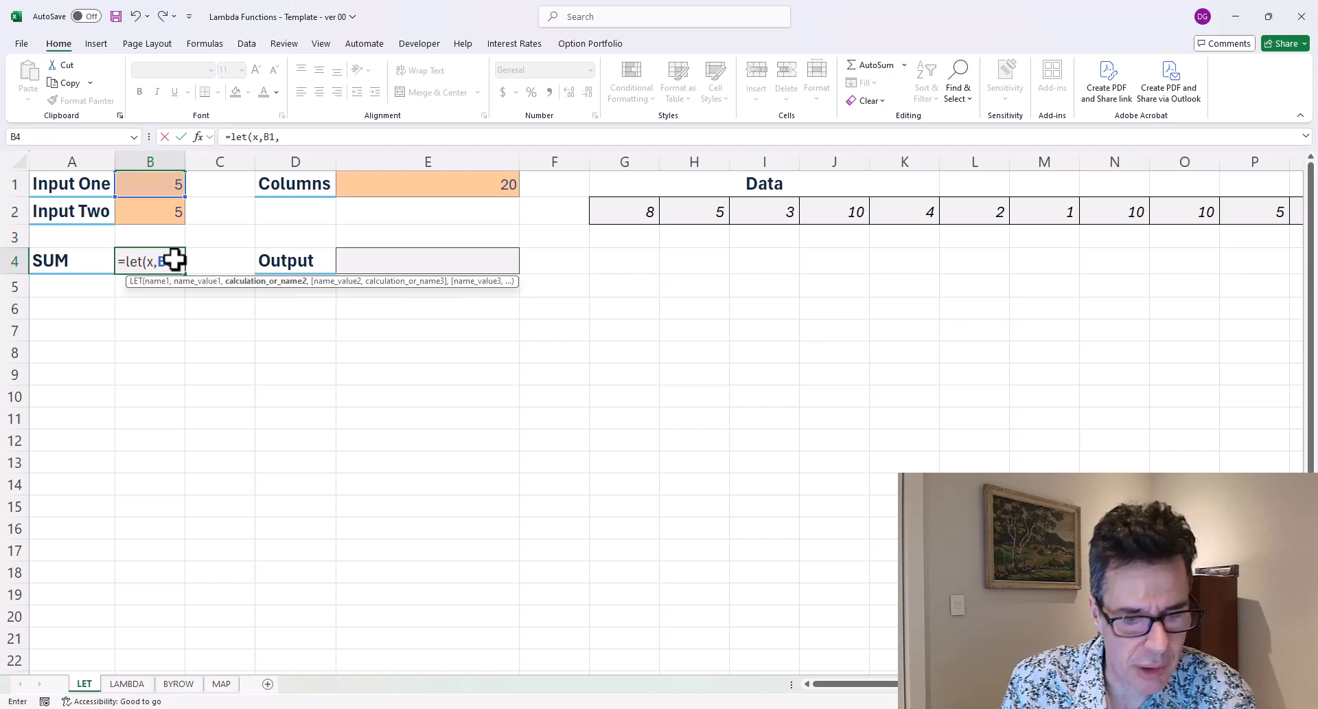
pyautogui.write('y,')
pyautogui.press('Up')
pyautogui.press('Up')
pyautogui.write(',x+')
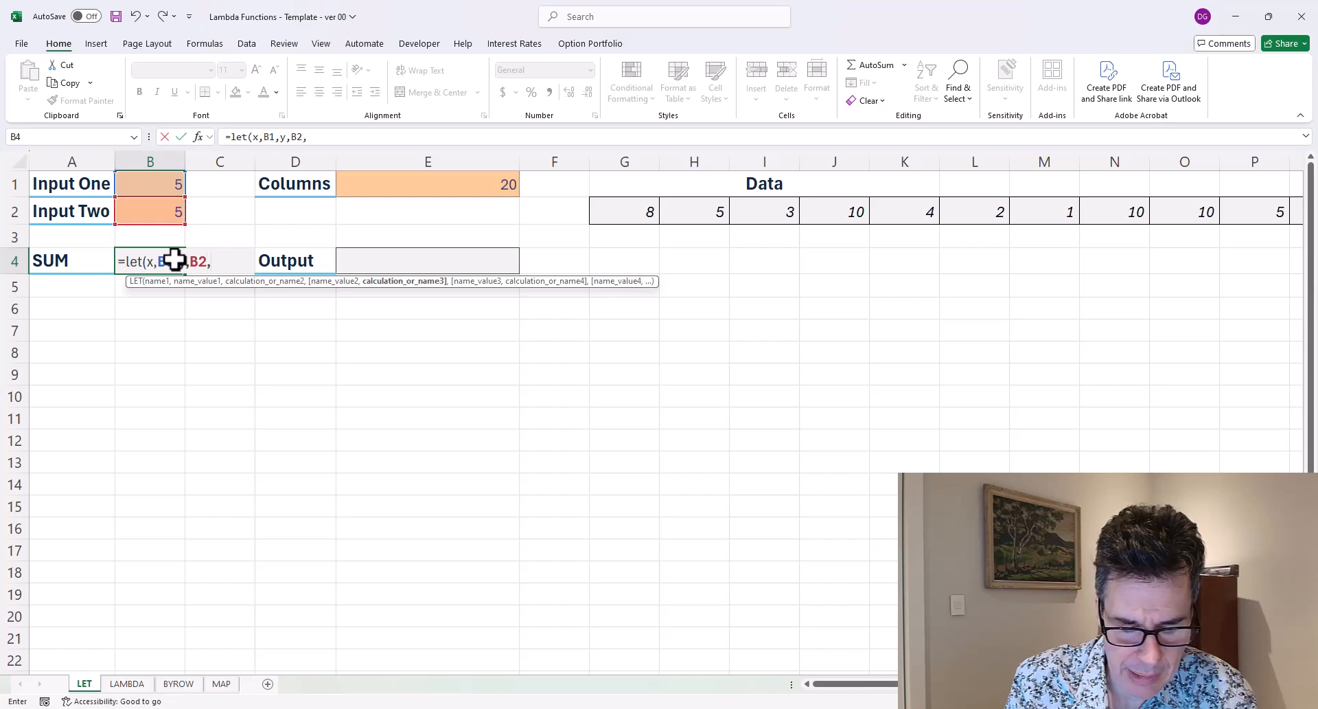
pyautogui.write('y')
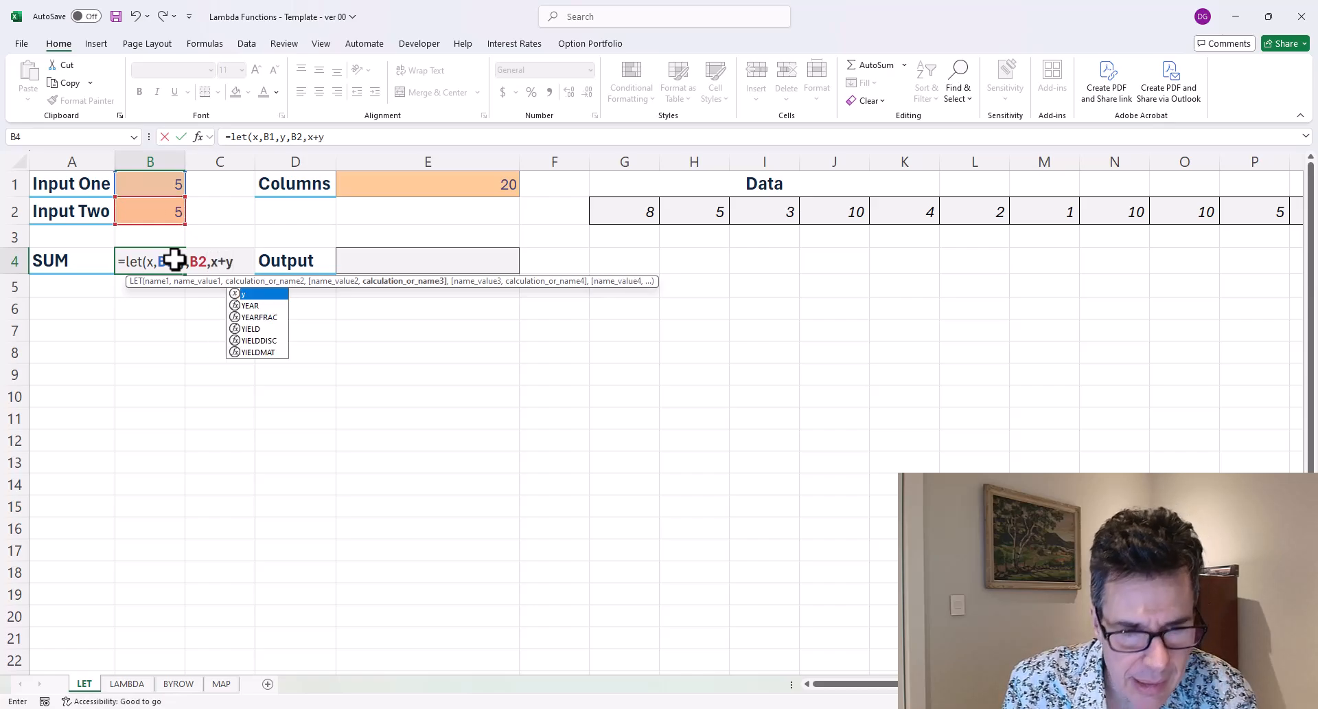
pyautogui.write(')')
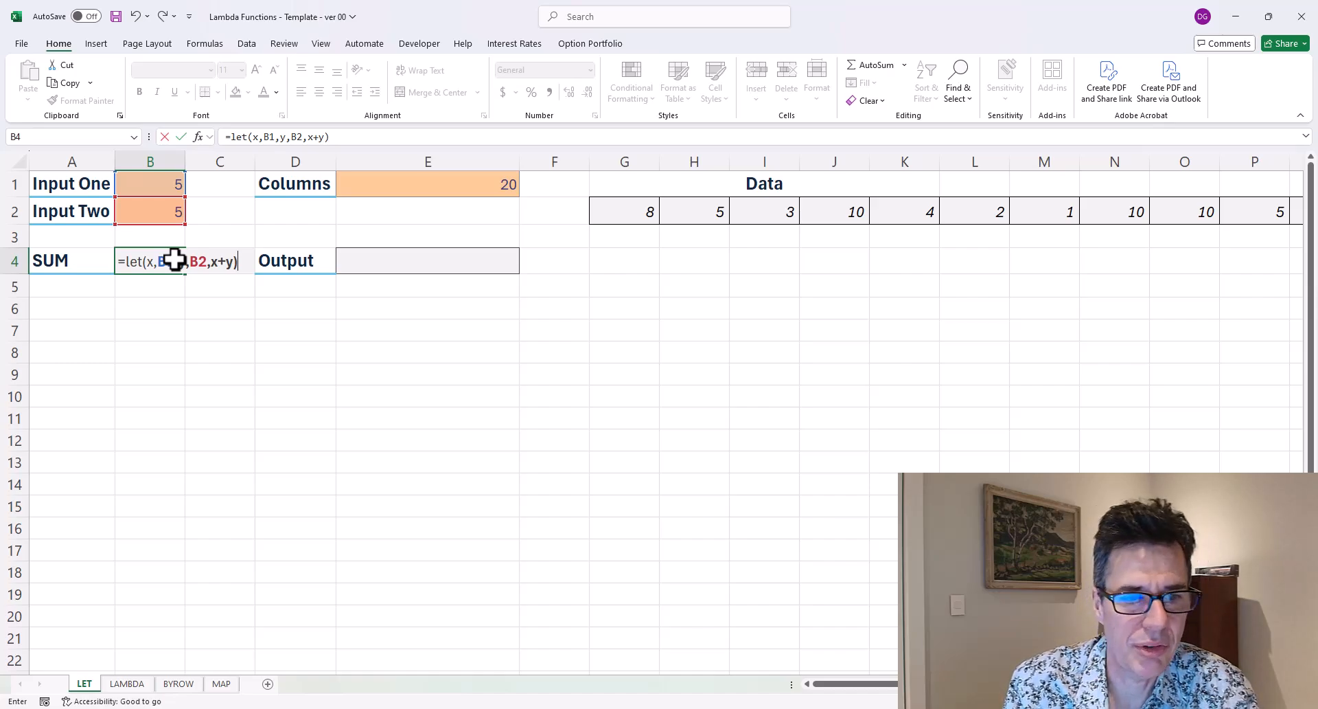
pyautogui.hotkey('ctrl', 'Return')
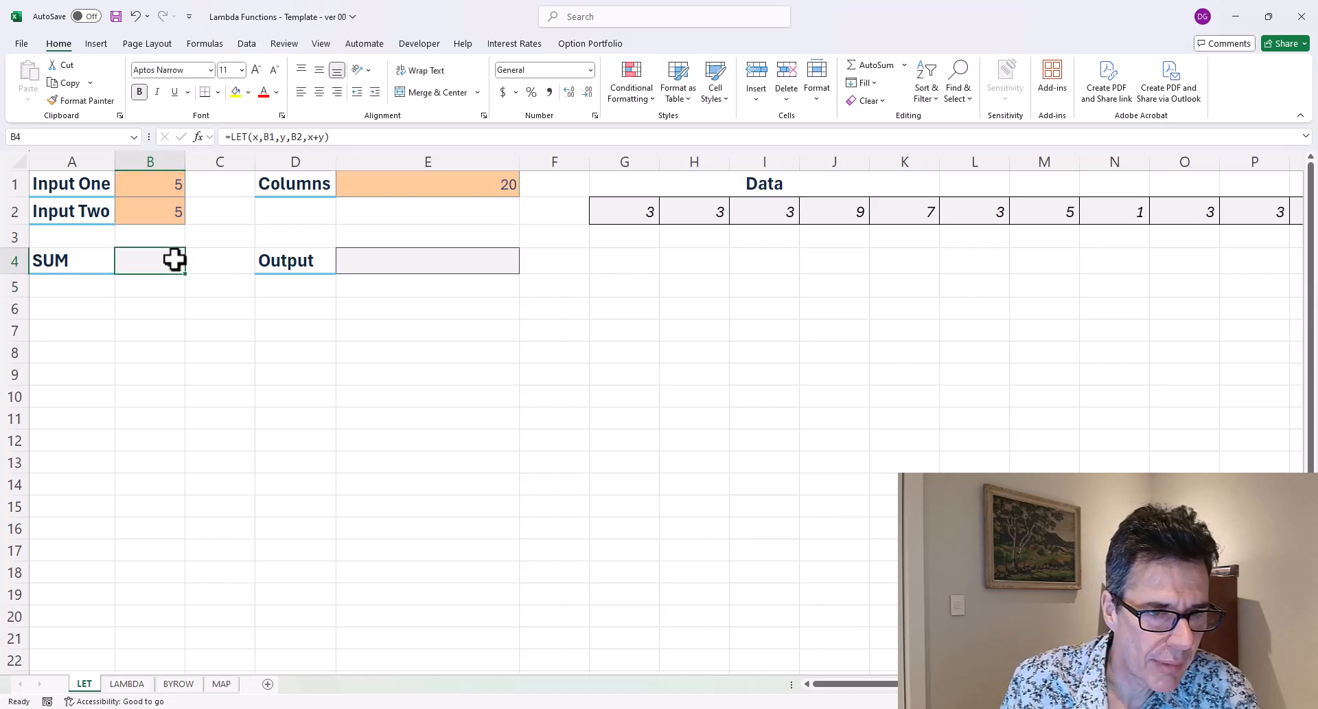
# Change Input One in B1 to 2.
pyautogui.click(141, 191)
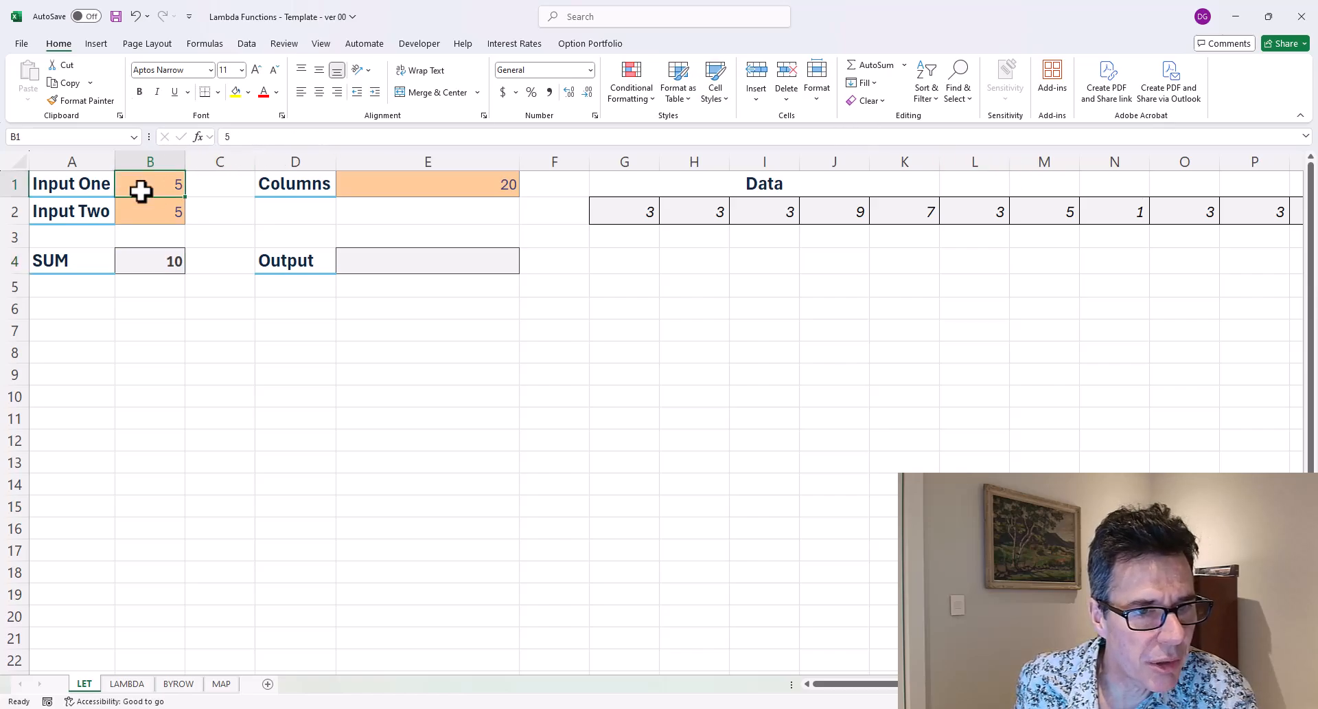
pyautogui.write('2')
pyautogui.press('Return')
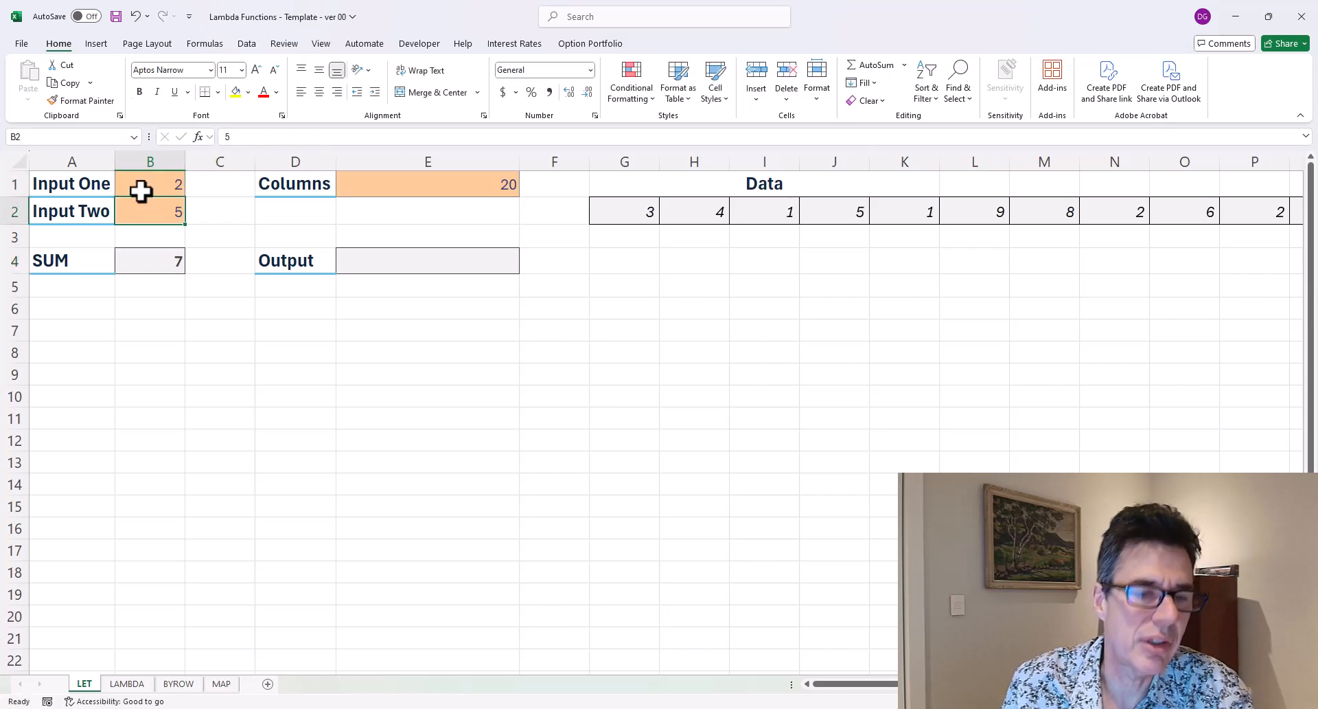
# Open the SUM formula in B4 for editing and highlight its x+y calculation to inspect it.
pyautogui.press('Down')
pyautogui.press('Down')
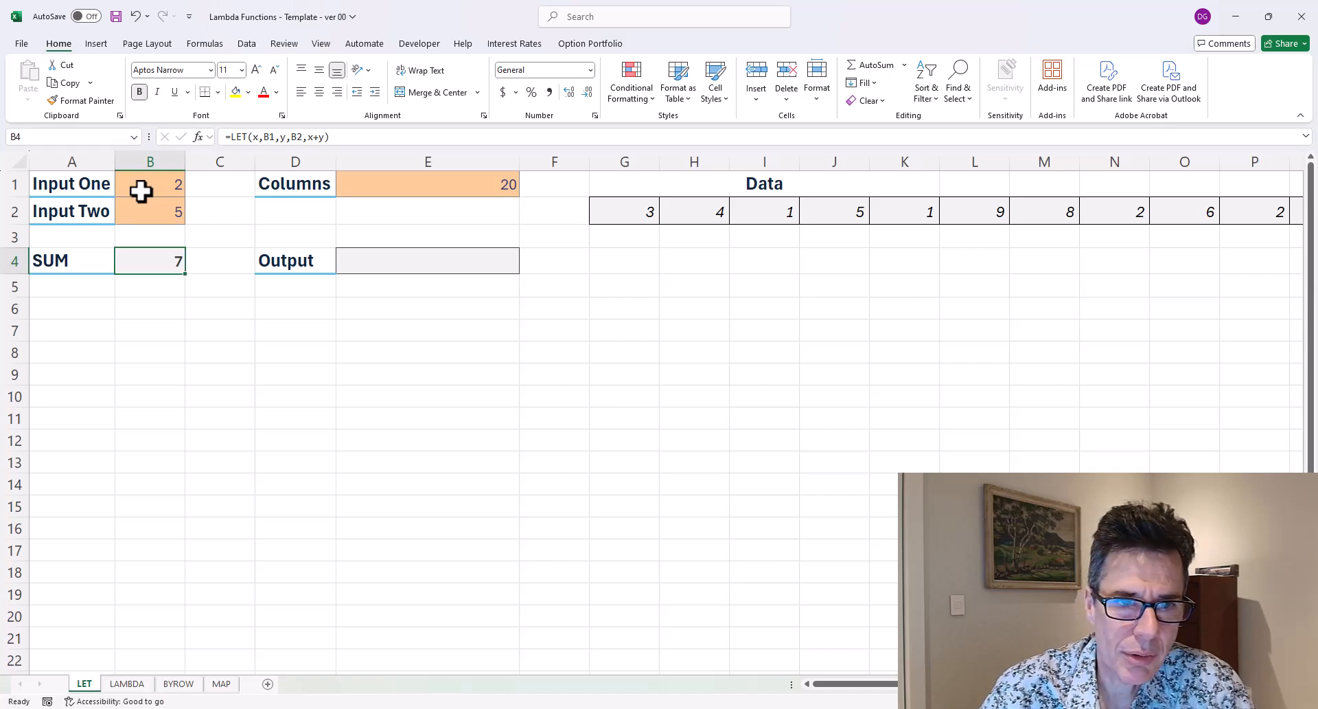
pyautogui.press('F2')
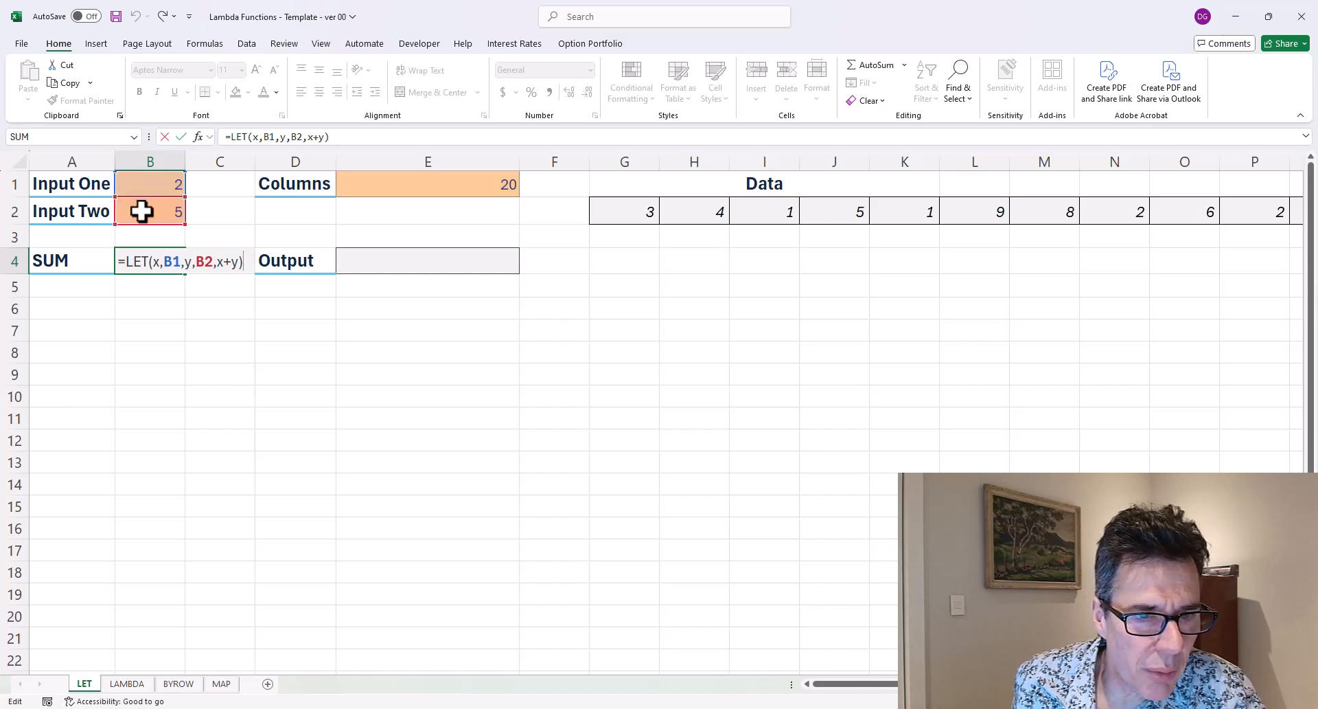
pyautogui.moveTo(218, 263); pyautogui.dragTo(241, 263)
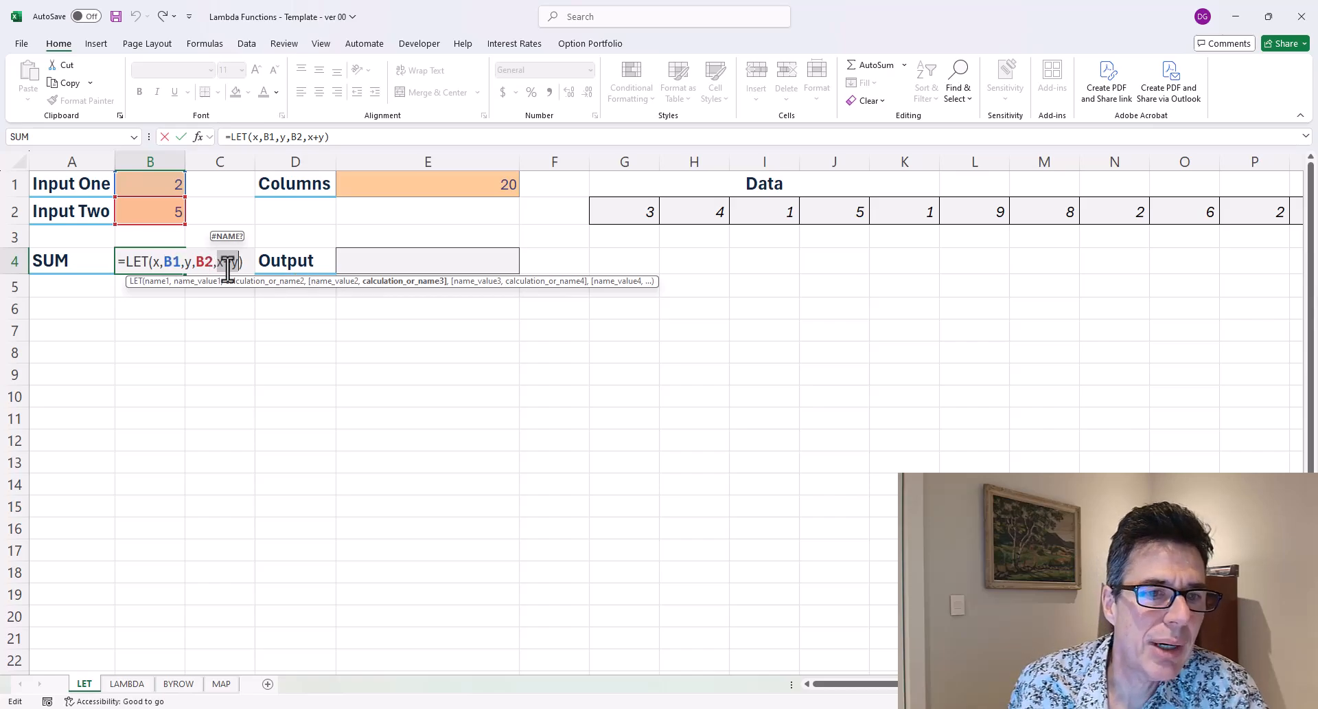
pyautogui.press('Return')
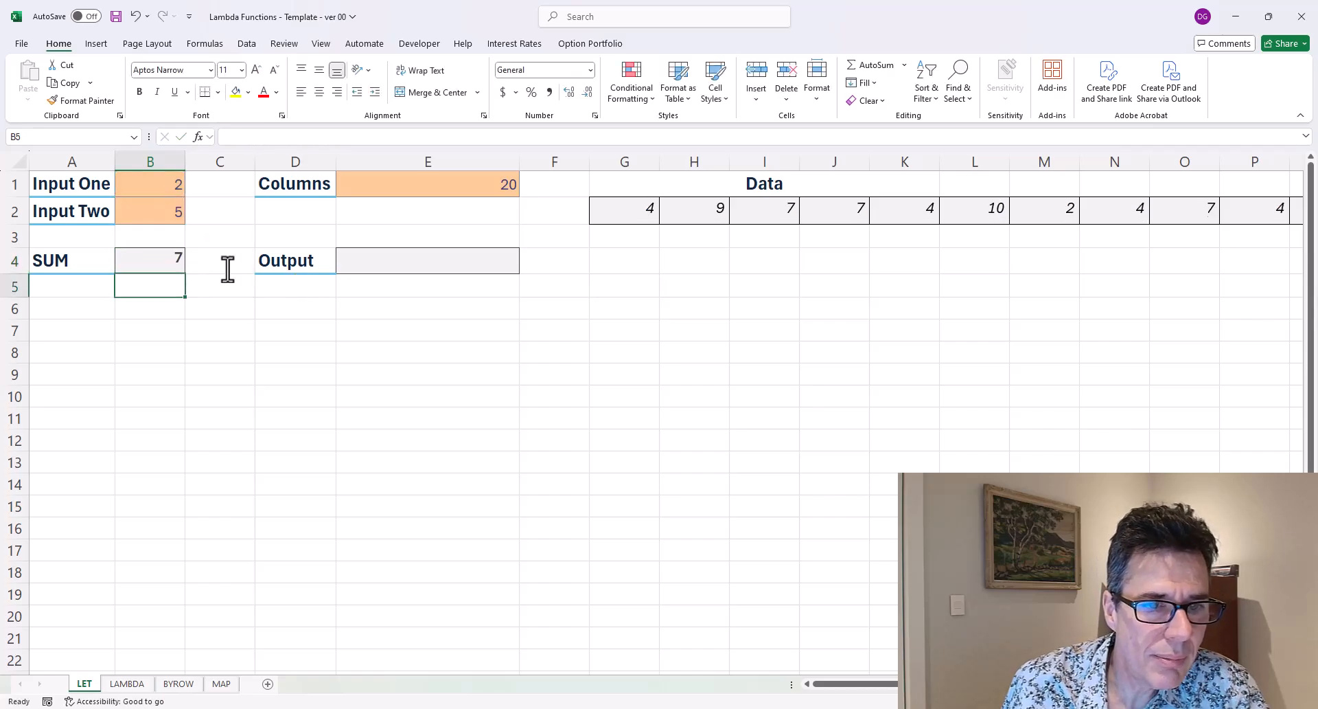
pyautogui.press('Up')
pyautogui.press('Up')
pyautogui.press('Up')
pyautogui.press('Up')
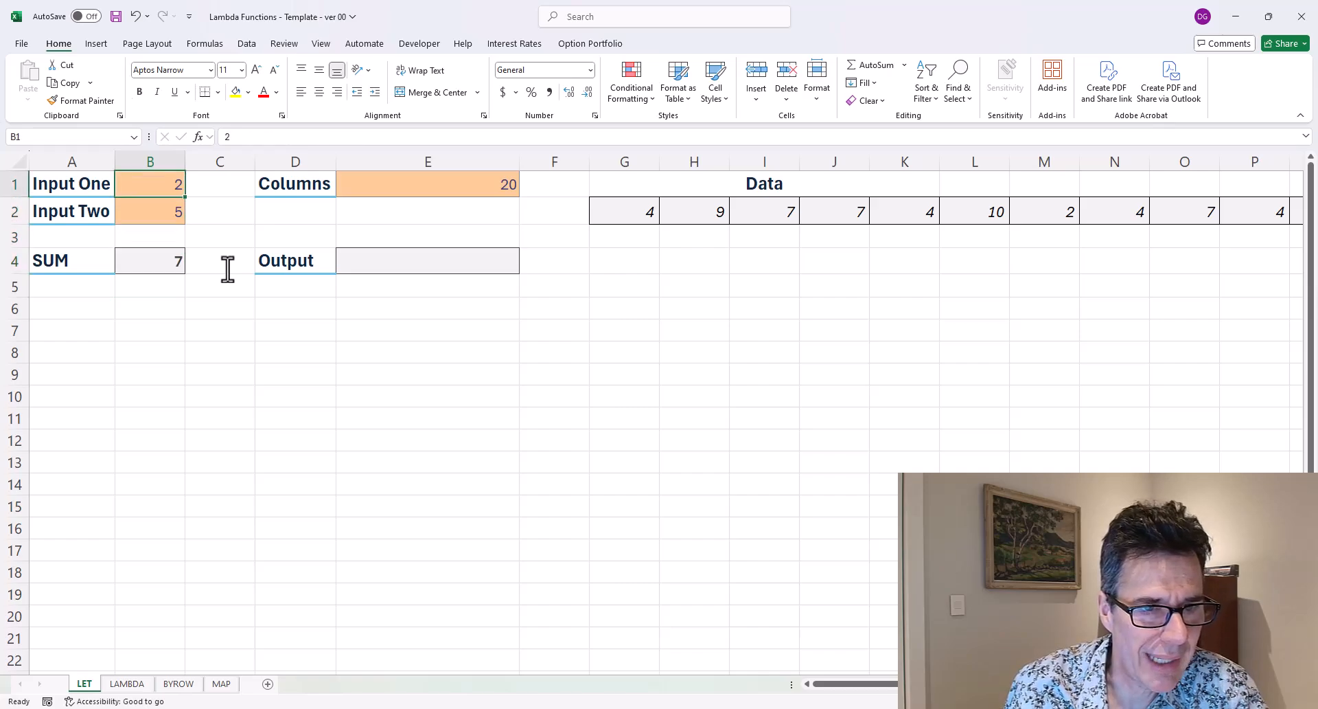
pyautogui.press('Down')
pyautogui.press('Right')
pyautogui.press('Right')
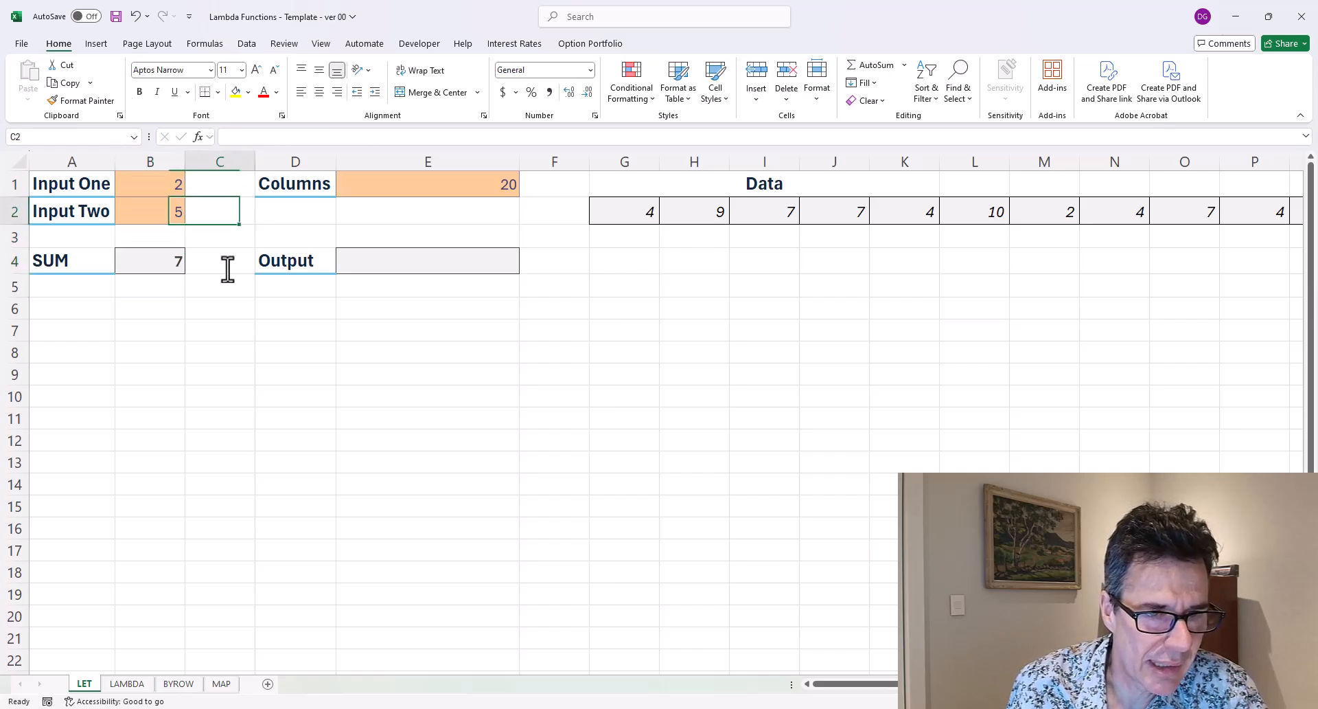
pyautogui.press('Left')
pyautogui.press('Left')
pyautogui.press('Down')
pyautogui.press('Down')
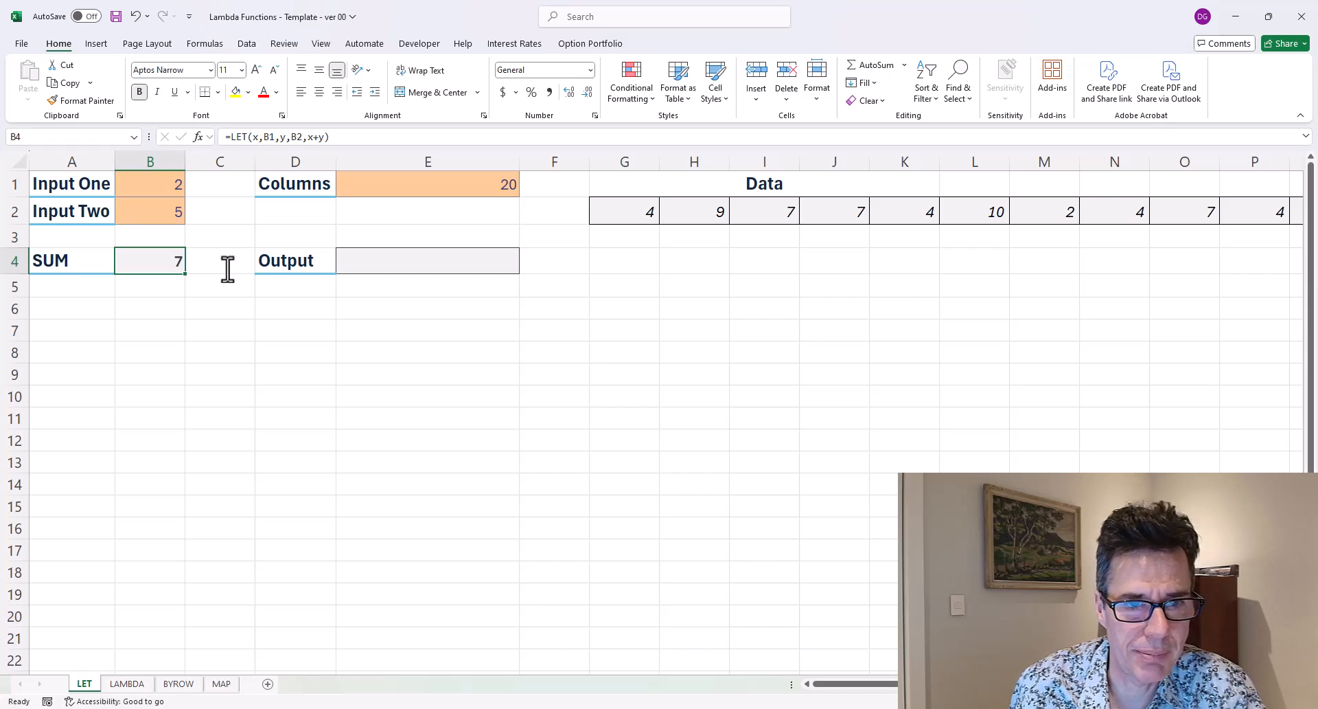
pyautogui.press('Right')
pyautogui.press('Right')
pyautogui.press('Right')
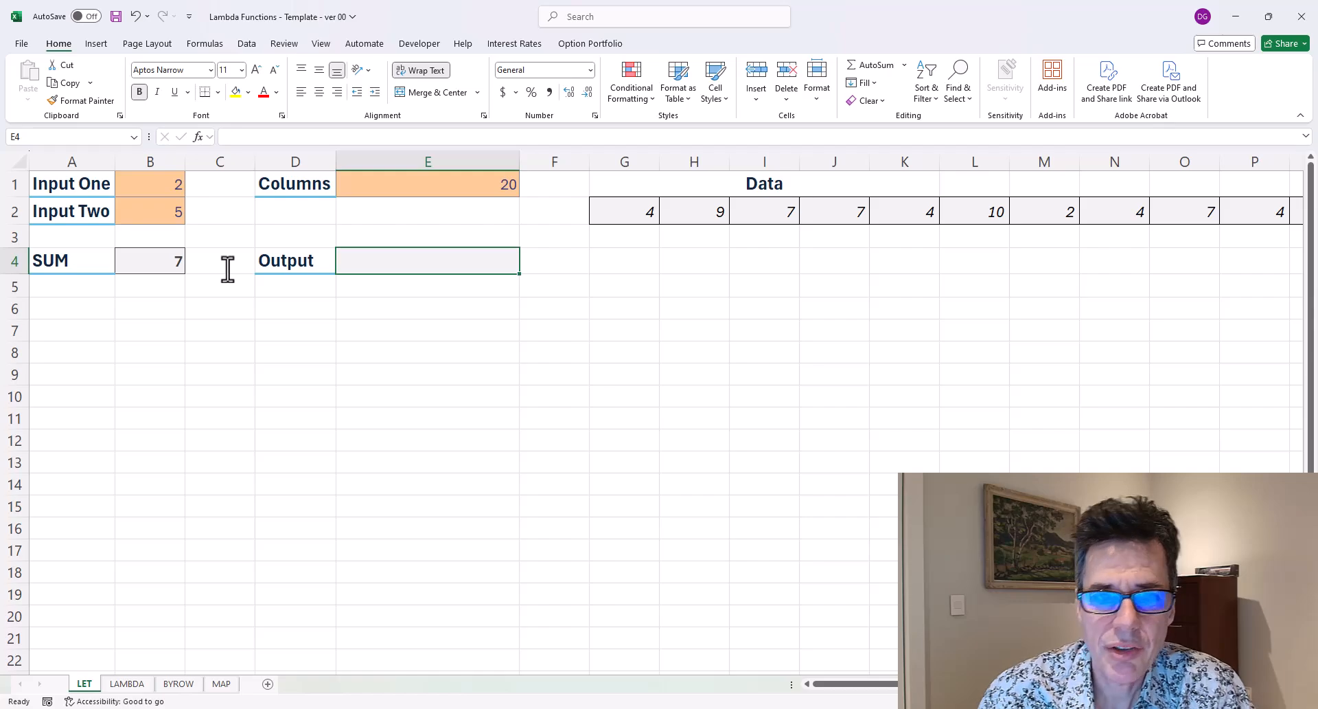
# Set the Columns value in E1 to 5.
pyautogui.press('Up')
pyautogui.press('Up')
pyautogui.press('Up')
pyautogui.press('Right')
pyautogui.press('Right')
pyautogui.press('Down')
pyautogui.press('Left')
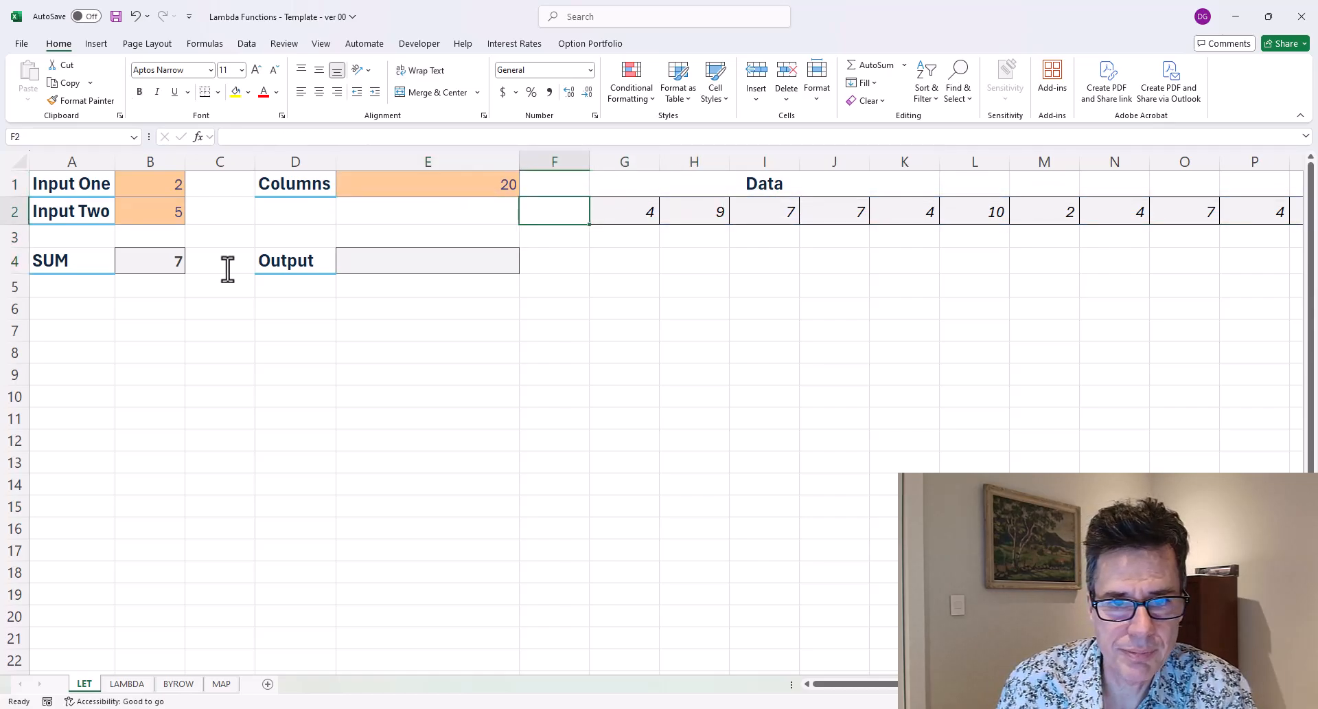
pyautogui.press('Up')
pyautogui.press('Left')
pyautogui.write('5')
pyautogui.press('Return')
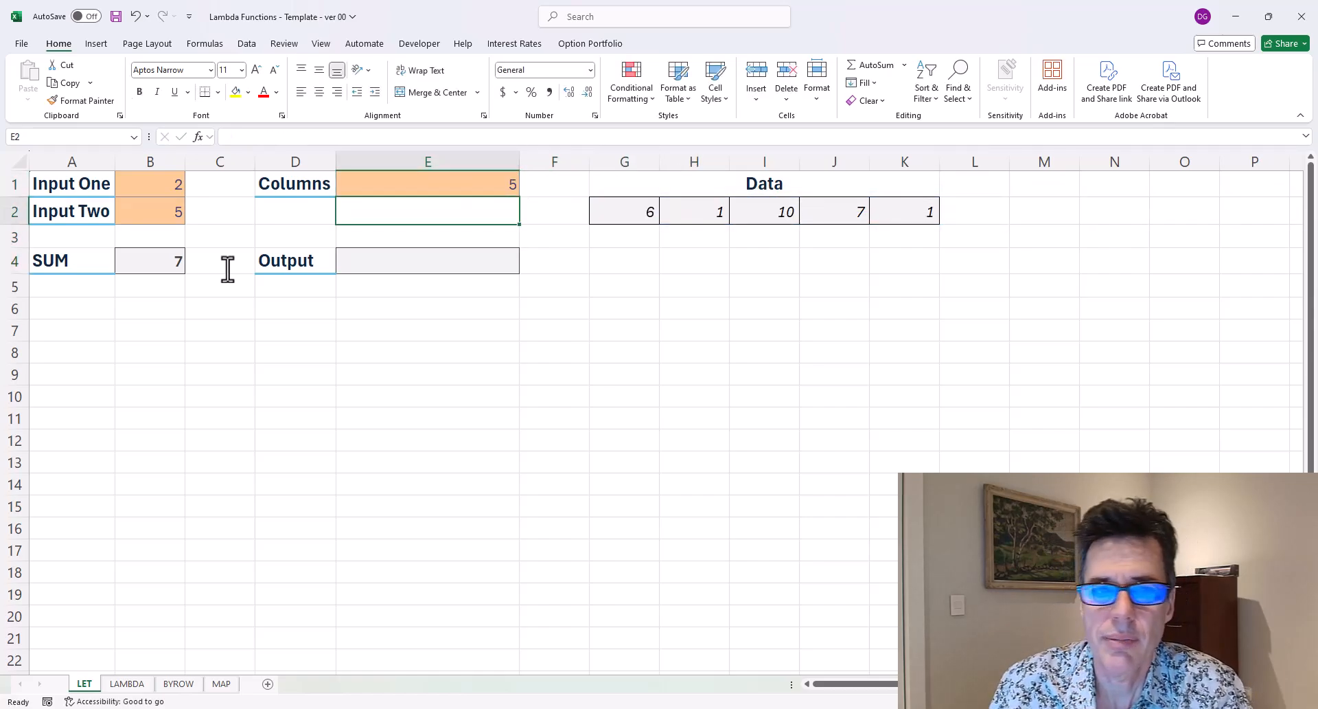
# Set the Columns value in E1 to 10.
pyautogui.press('Up')
pyautogui.write('10')
pyautogui.press('Return')
# Examine the RANDARRAY formula that generates the Data row.
pyautogui.press('Down')
pyautogui.press('Up')
pyautogui.press('Right')
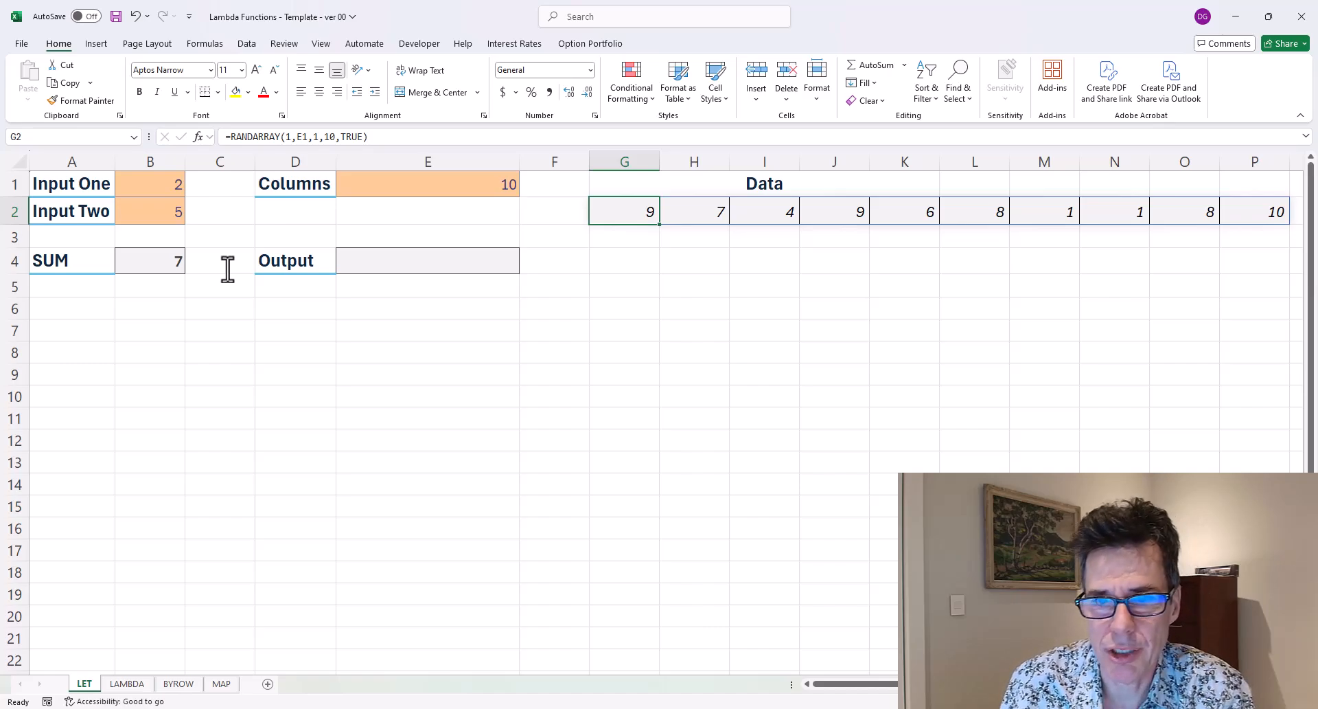
pyautogui.hotkey('ctrl', 'Right')
pyautogui.press('Left')
pyautogui.press('Left')
pyautogui.press('Left')
pyautogui.press('Left')
pyautogui.press('Left')
pyautogui.press('Left')
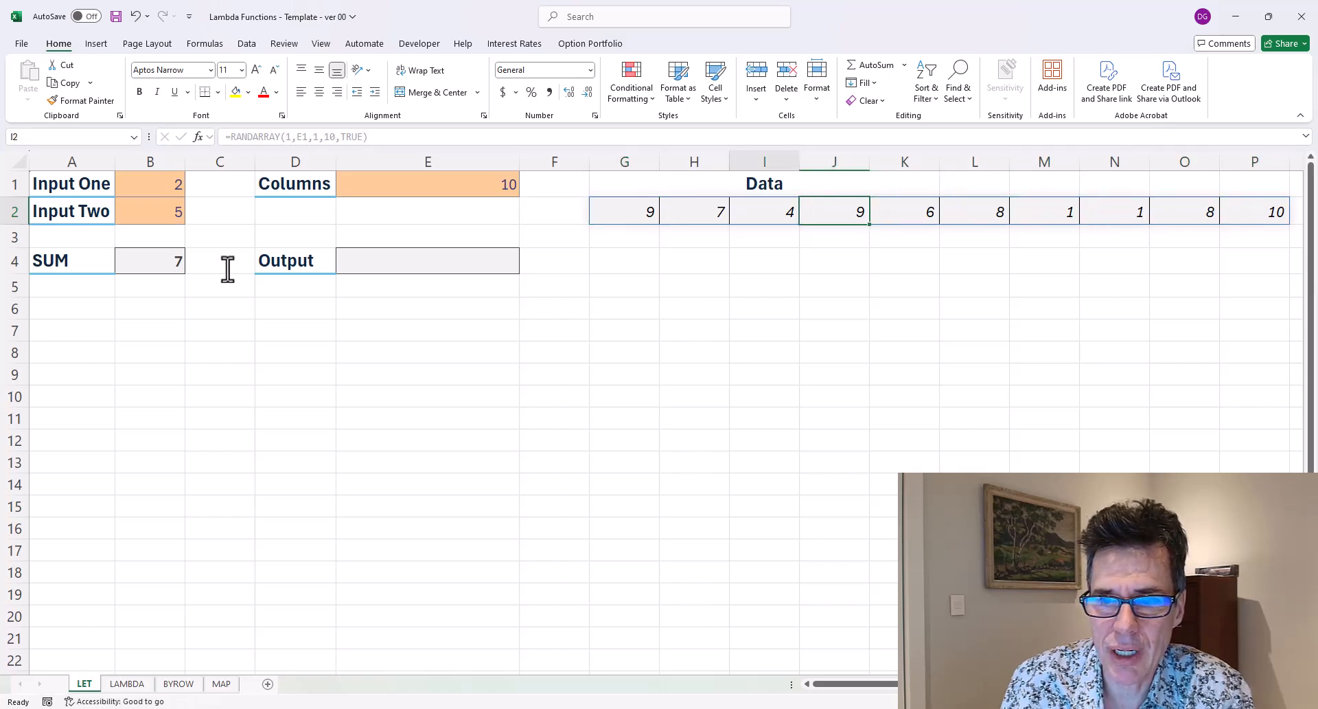
pyautogui.press('Left')
# Recalculate the workbook several times to regenerate the random Data values.
pyautogui.press('F9')
pyautogui.press('F9')
pyautogui.press('F9')
pyautogui.press('F9')
pyautogui.press('F9')
pyautogui.press('F9')
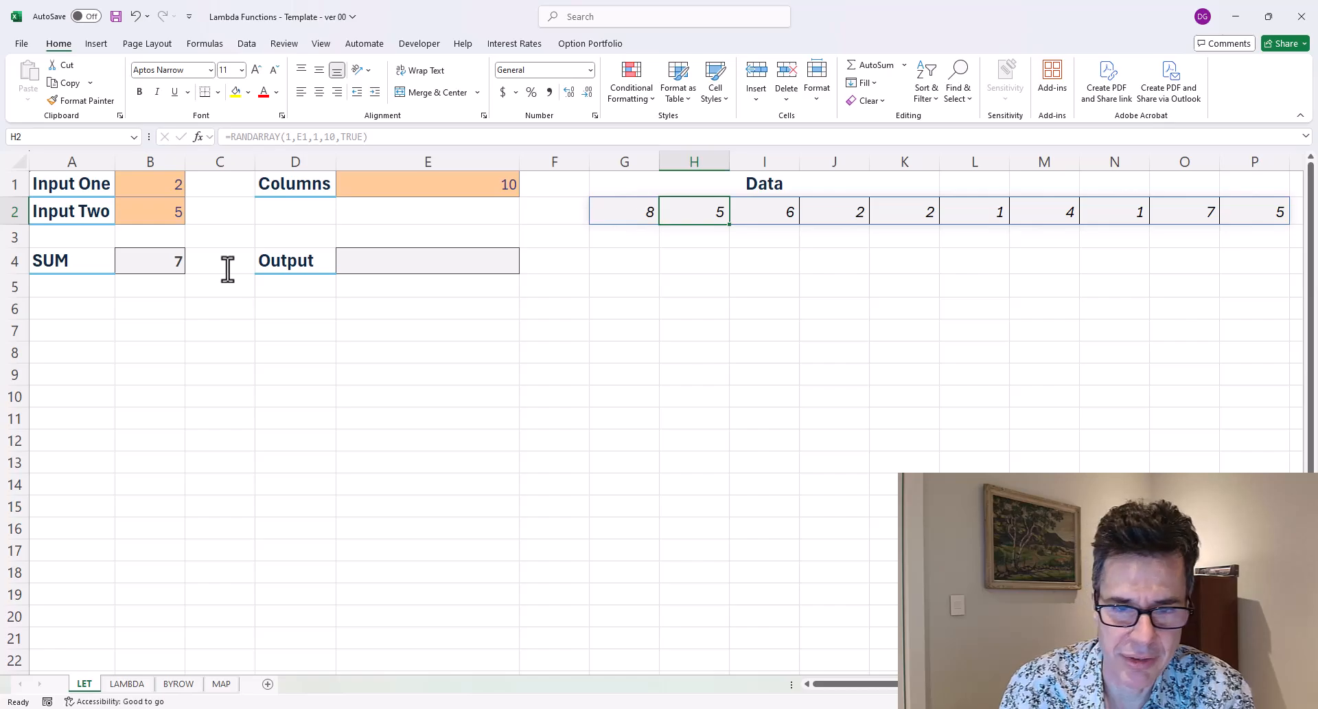
# Begin a LET formula in the Output cell E4 naming a variable avg and opening AVERAGE(.
pyautogui.press('Down')
pyautogui.press('Down')
pyautogui.press('Left')
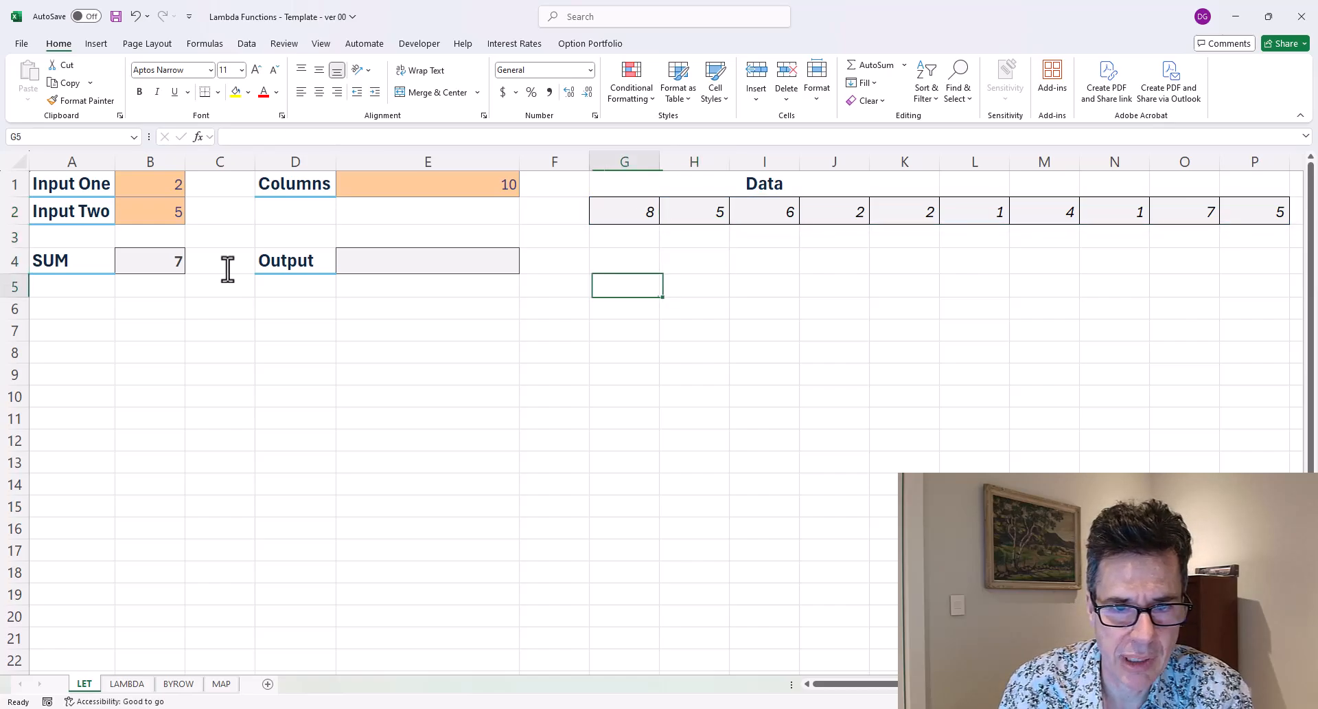
pyautogui.press('Left')
pyautogui.press('Left')
pyautogui.write('=let(')
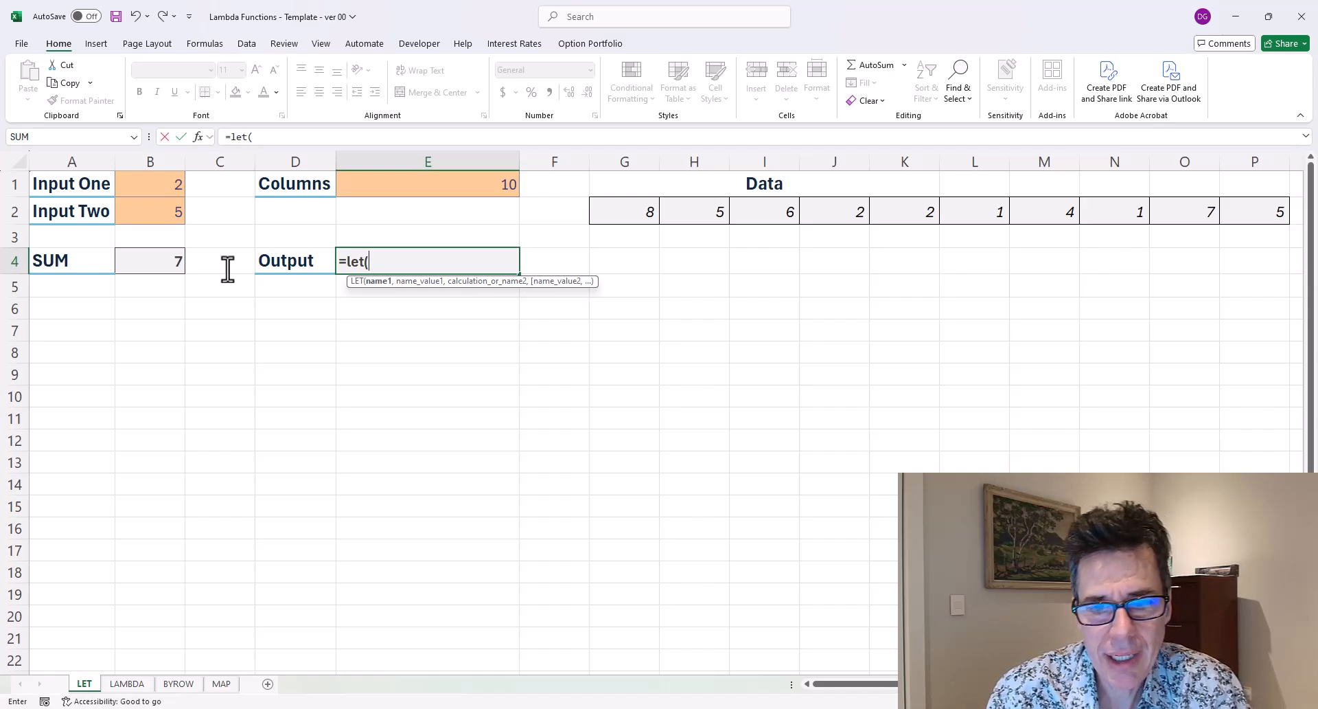
pyautogui.write('avg,average(')
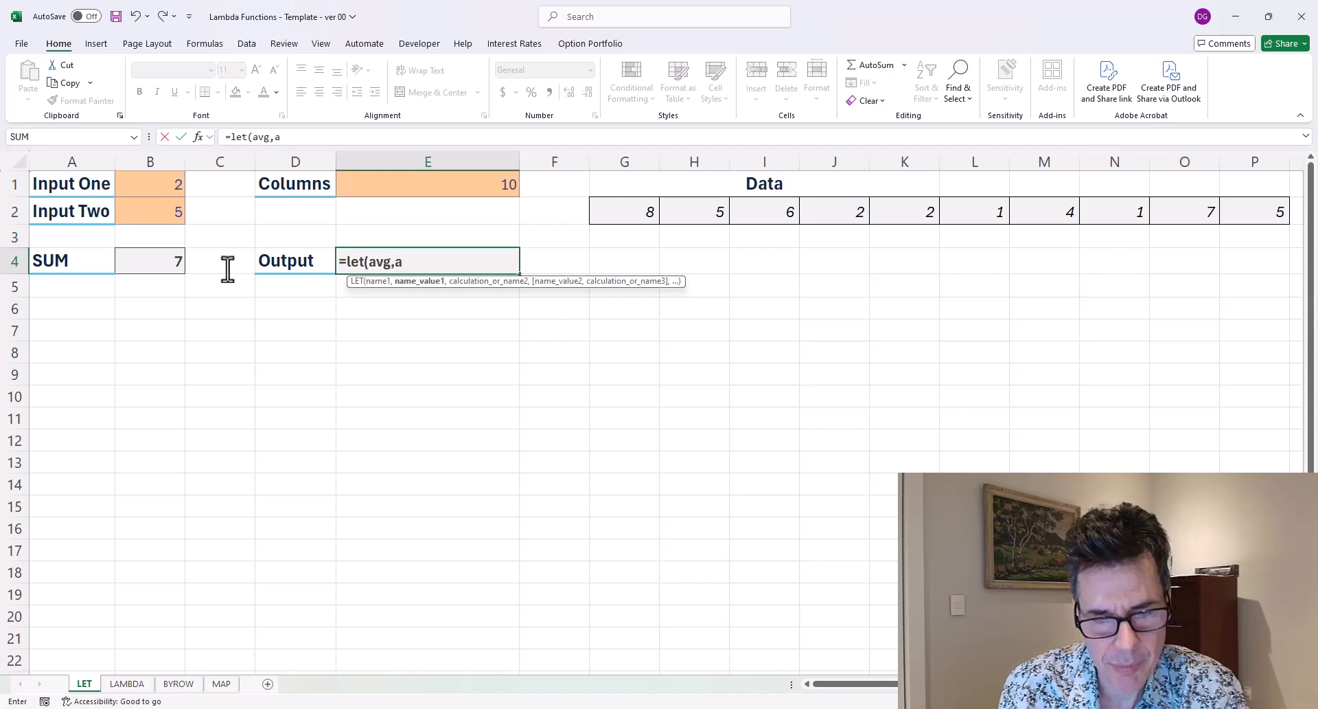
# Reference the spilled Data range G2# as the AVERAGE argument and close it.
pyautogui.press('Up')
pyautogui.press('Up')
pyautogui.press('Right')
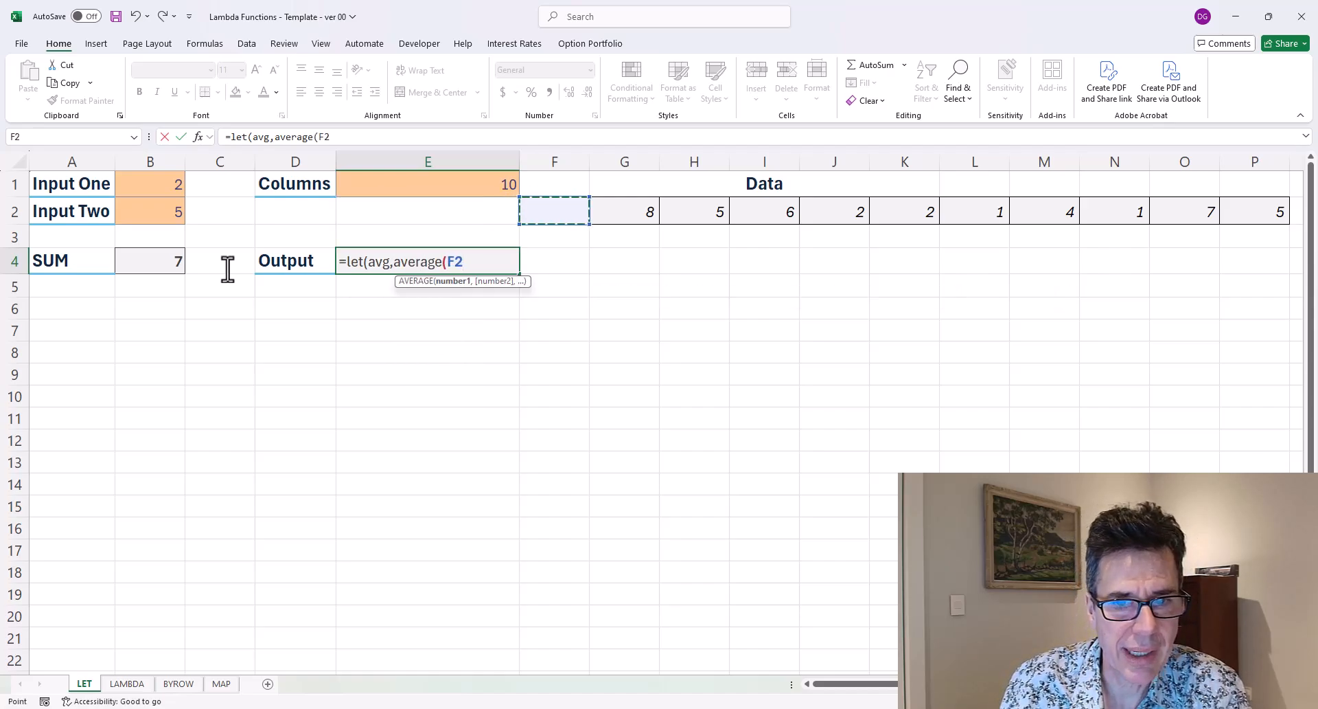
pyautogui.press('Right')
pyautogui.write('#)')
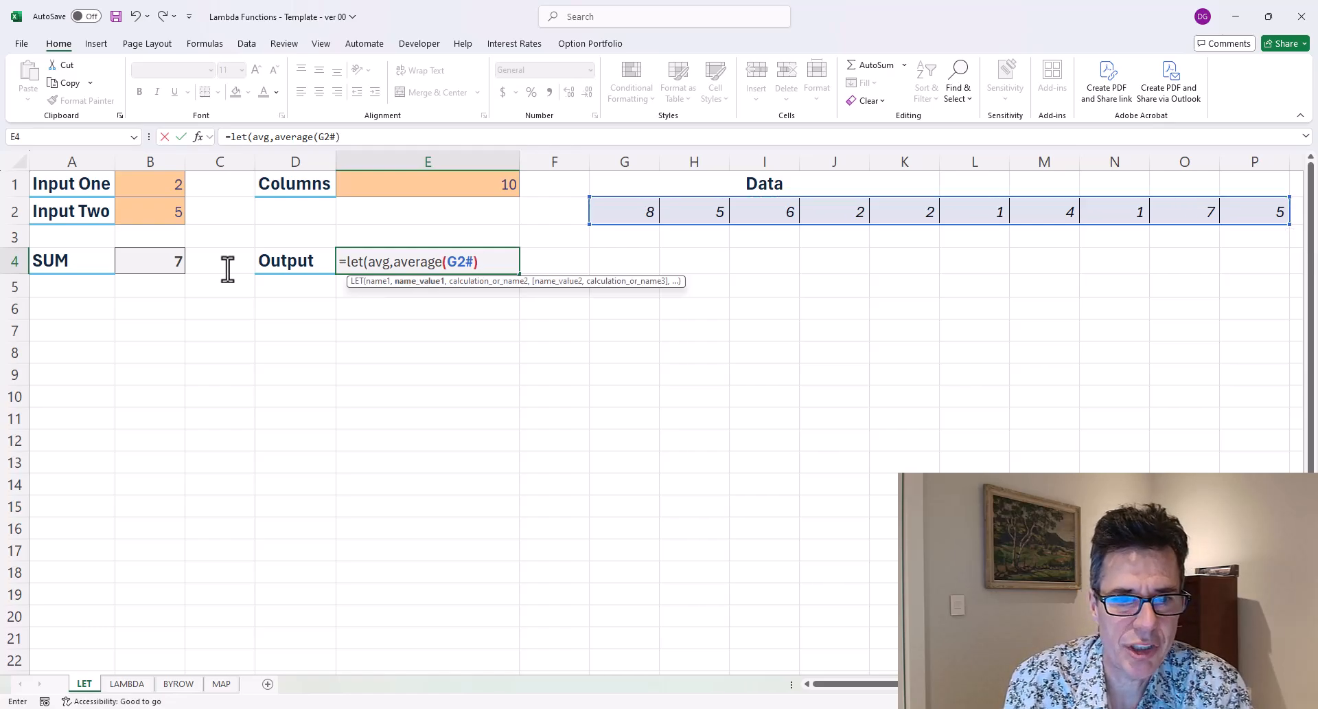
pyautogui.write(',')
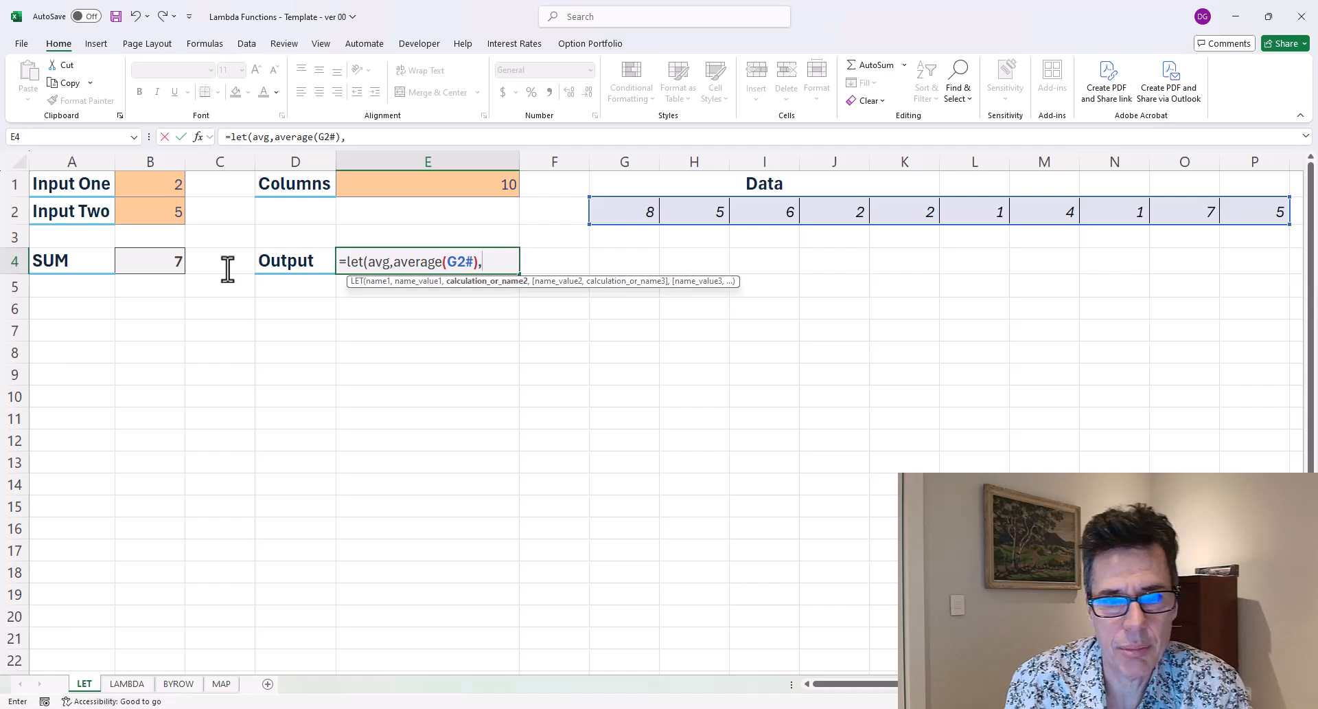
pyautogui.write('if(')
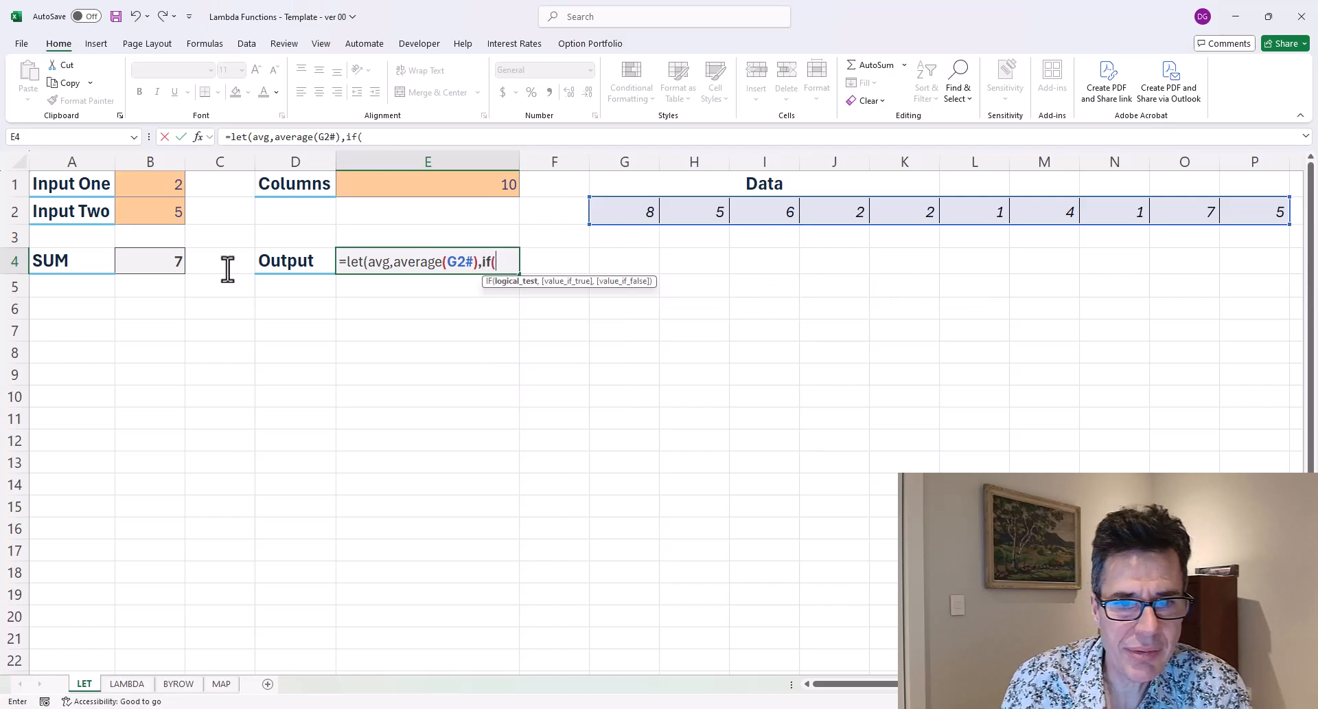
pyautogui.write('avg')
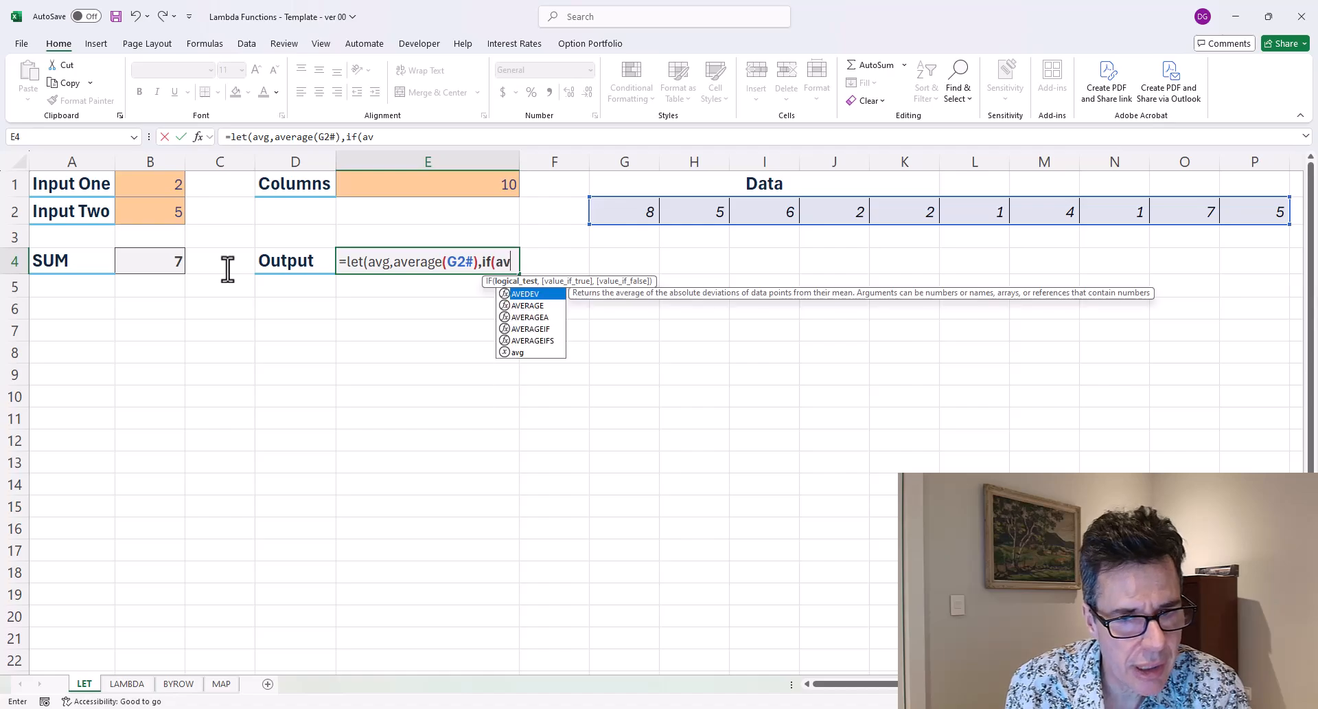
pyautogui.write('<5')
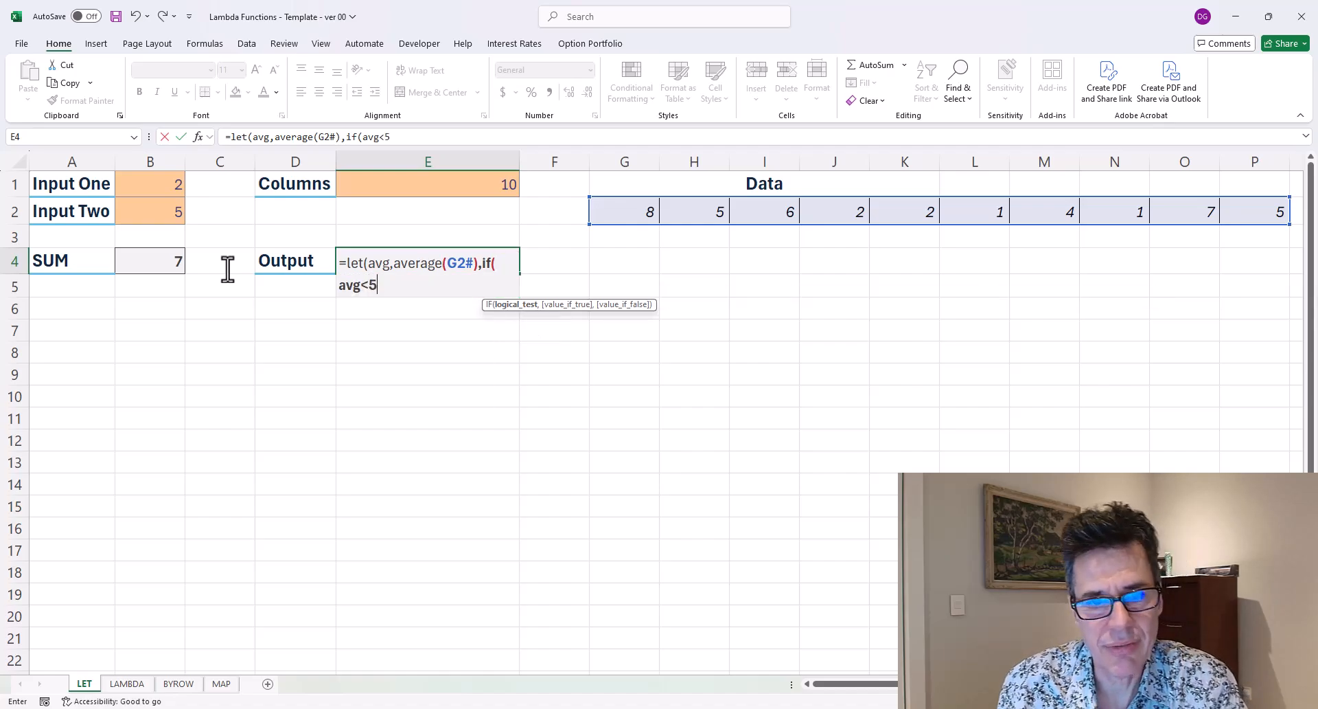
pyautogui.write(',"The average is "&avg')
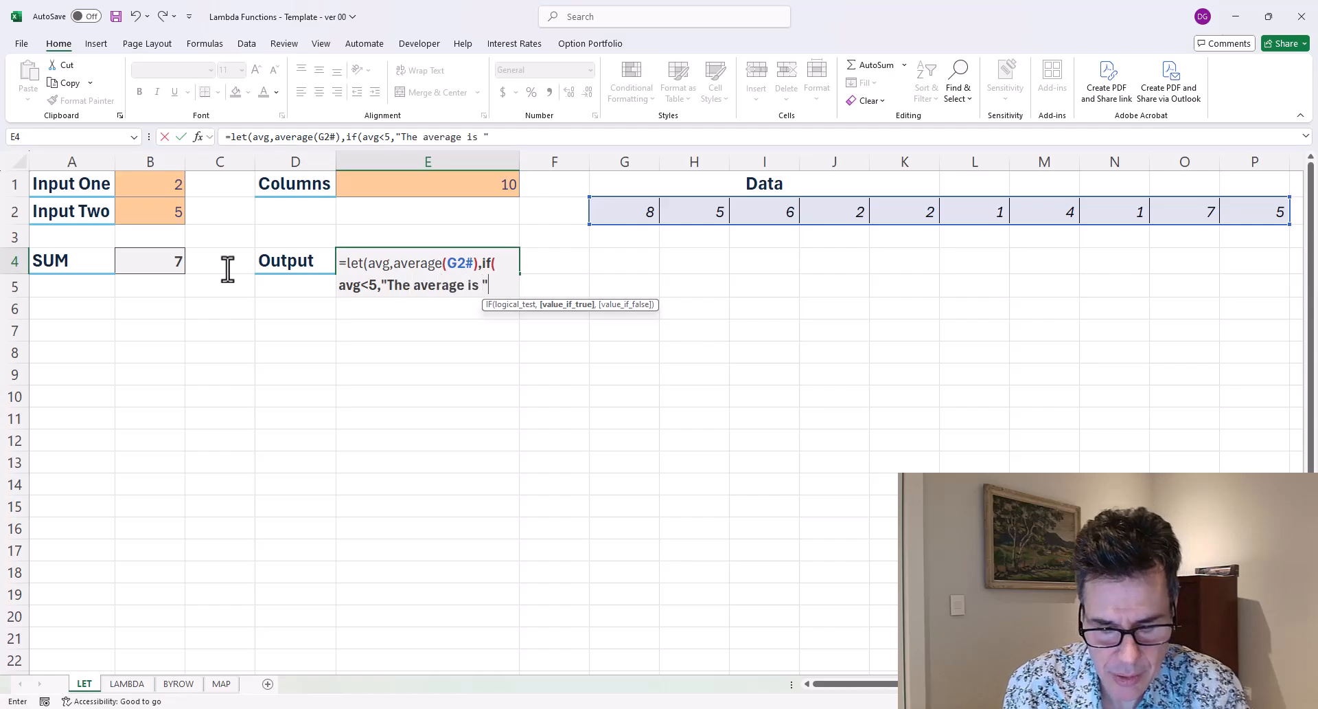
pyautogui.write('"')
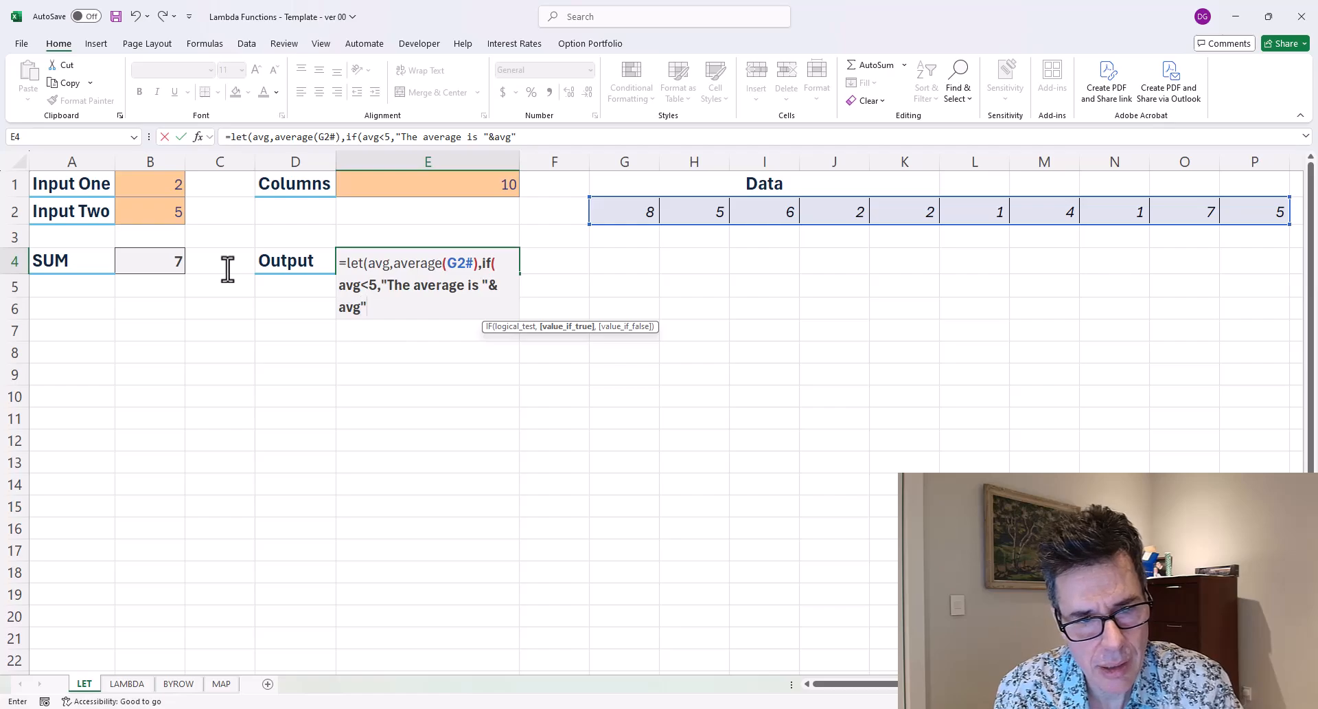
pyautogui.write('&')
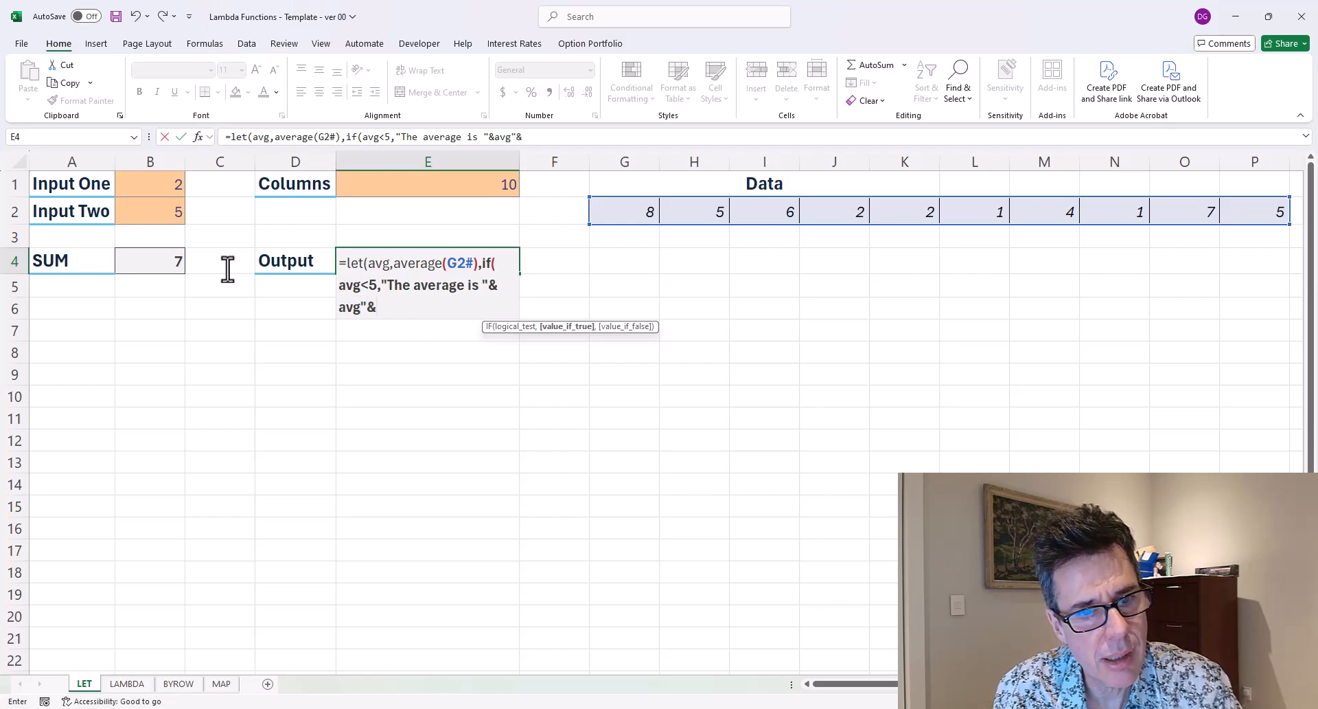
pyautogui.write(' " an')
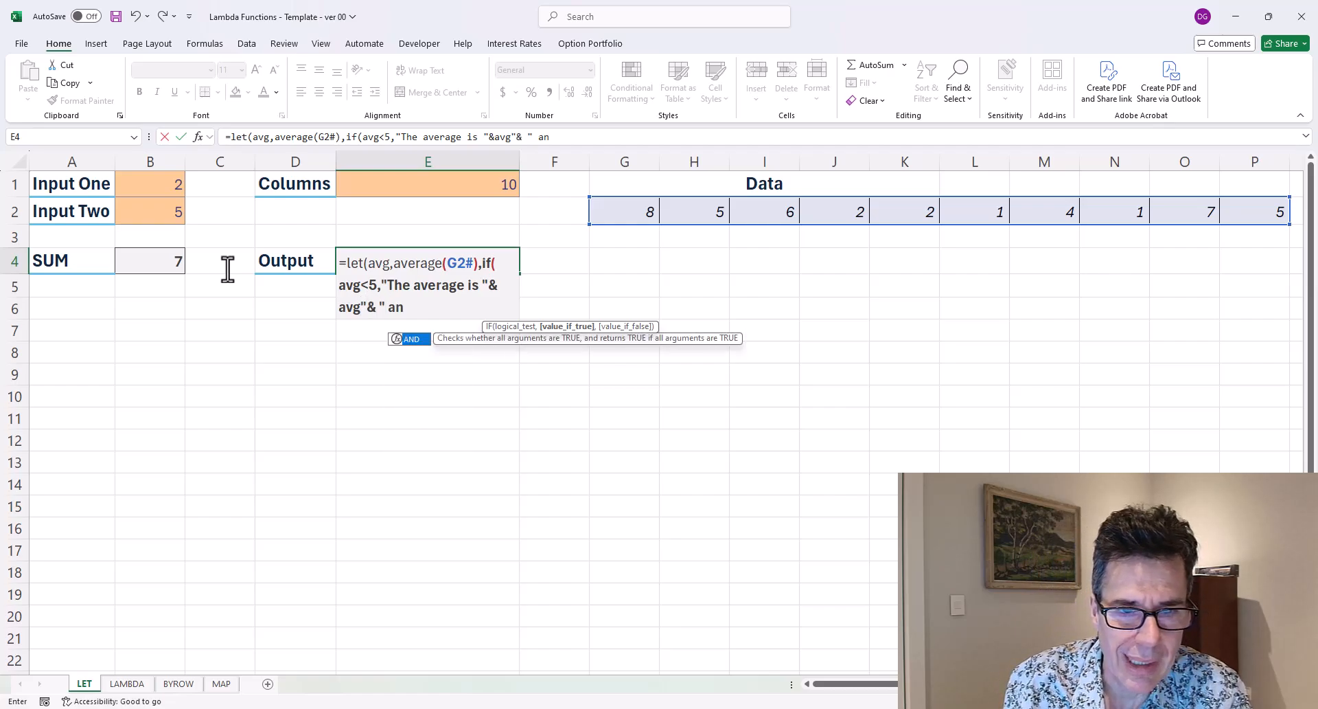
pyautogui.write('d is less than five.')
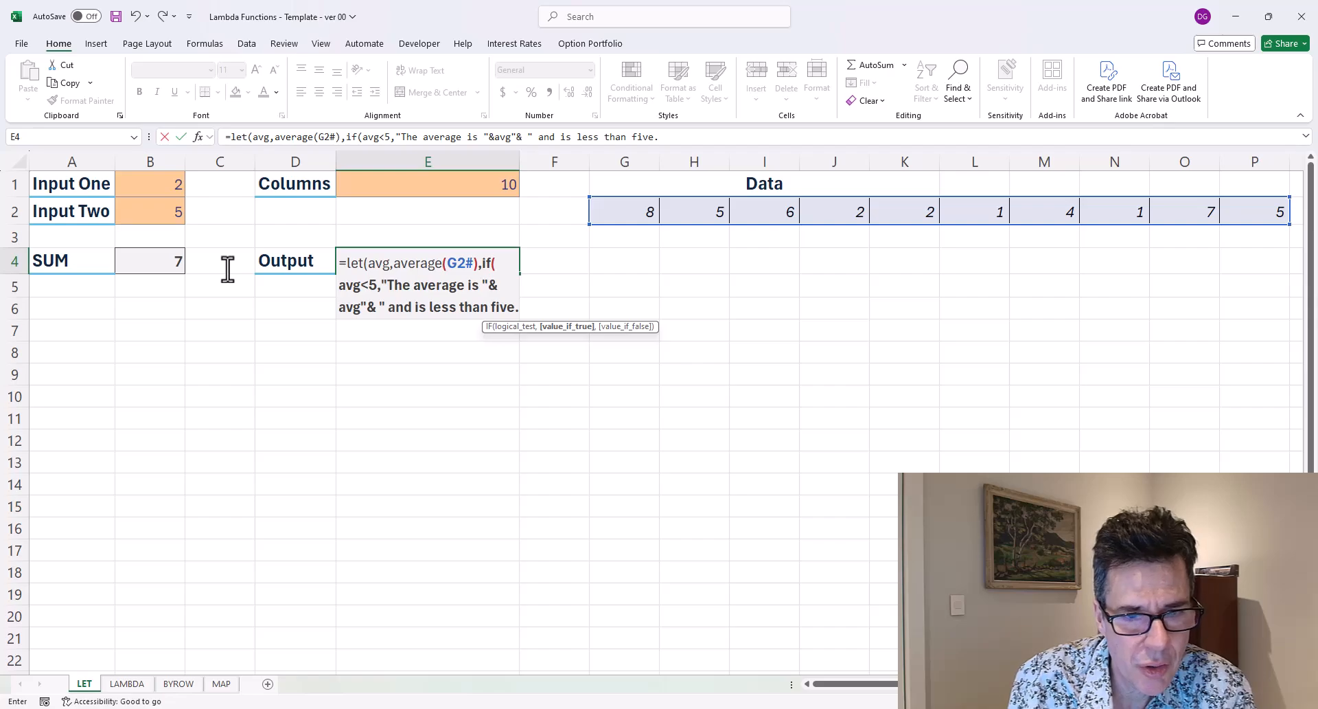
pyautogui.write('"')
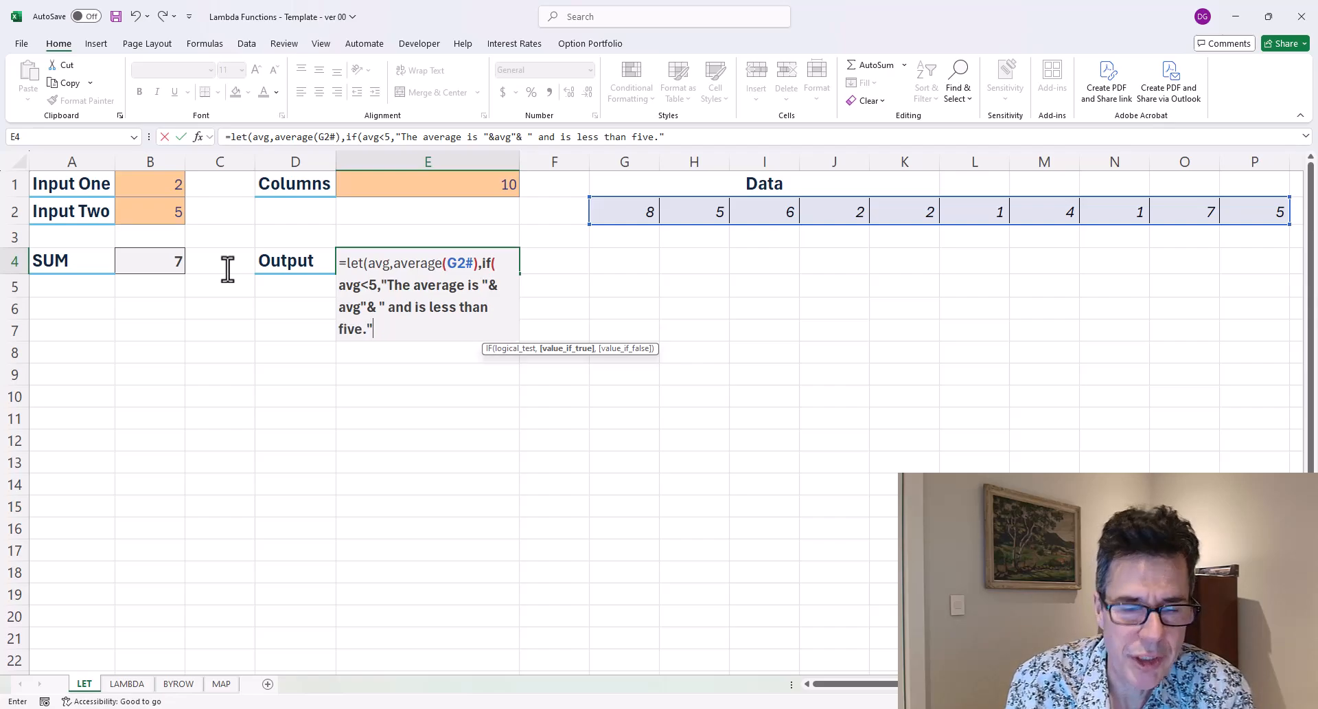
pyautogui.write(',')
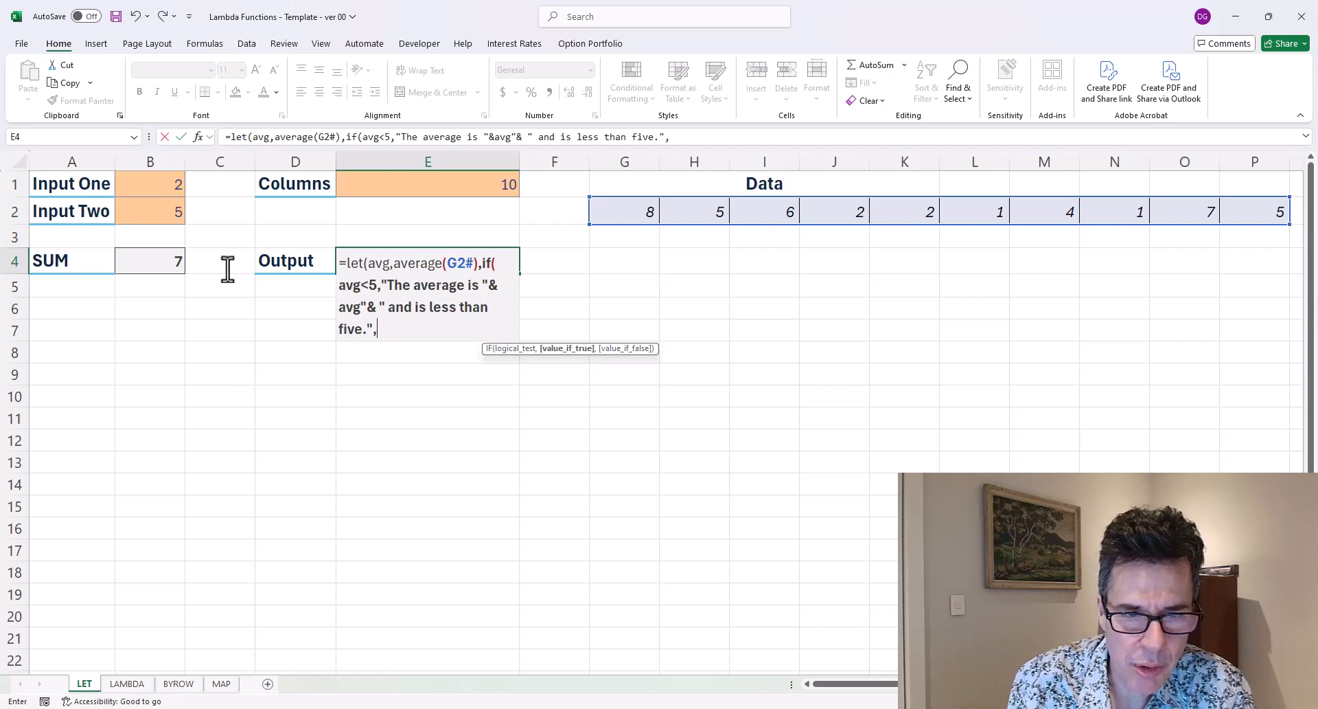
pyautogui.write('"The average')
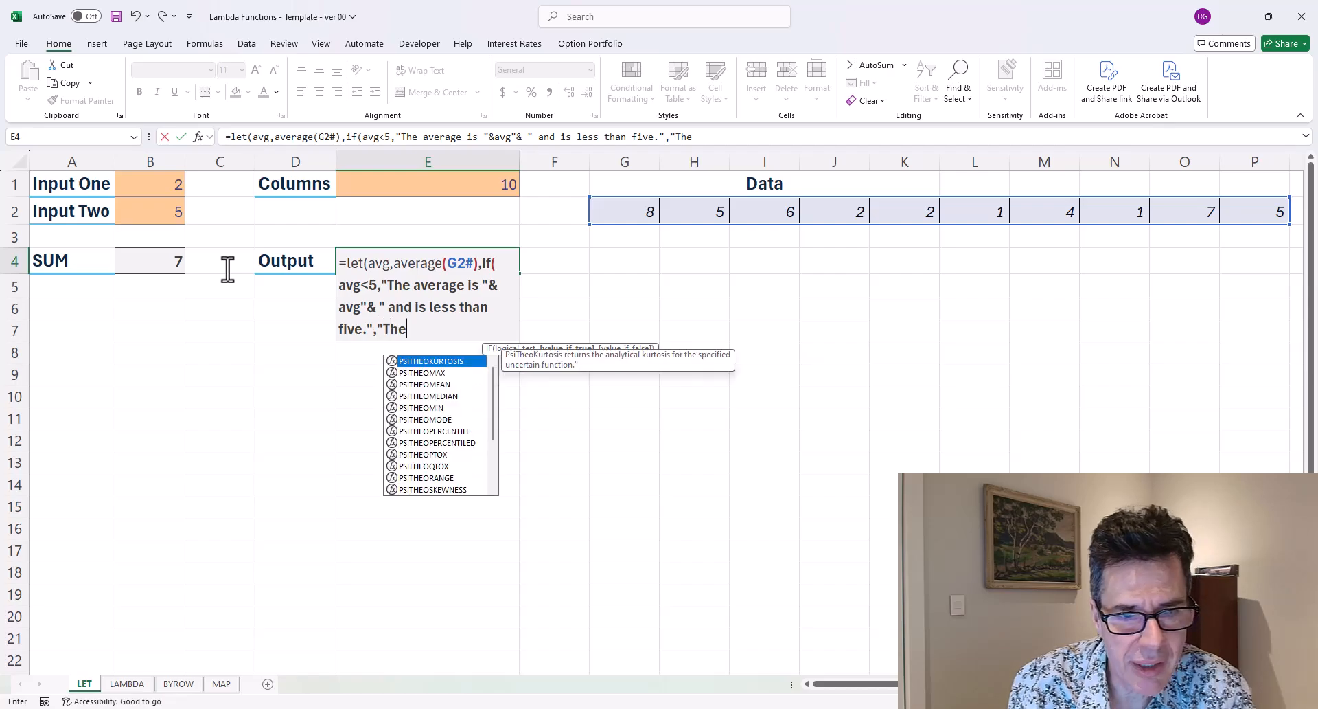
pyautogui.write(' is "')
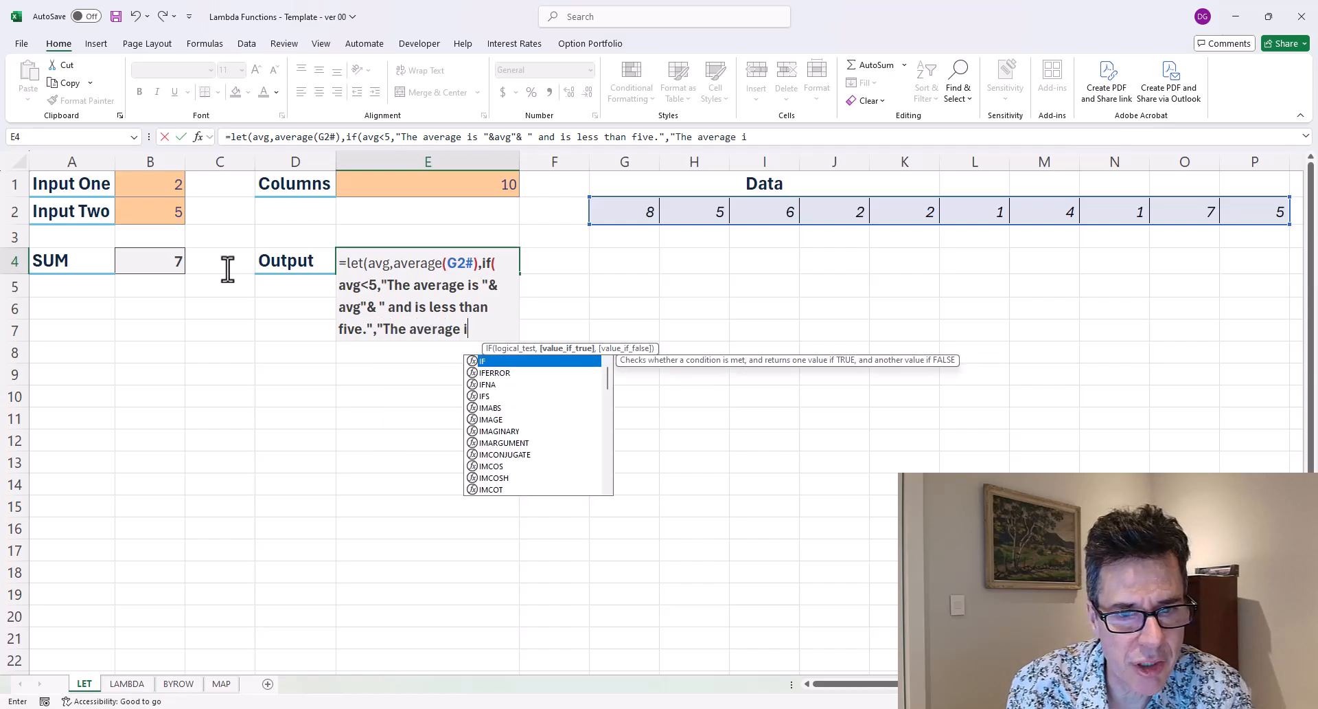
pyautogui.write('&avg')
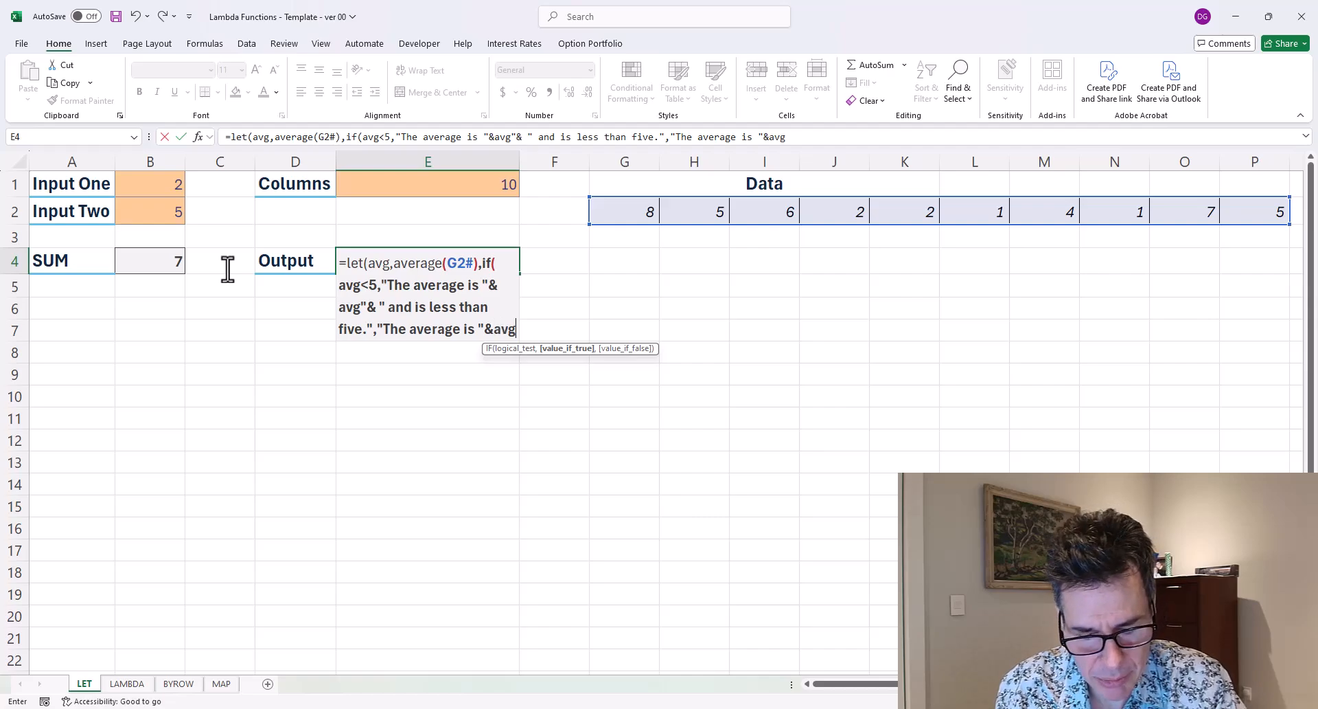
pyautogui.write('&')
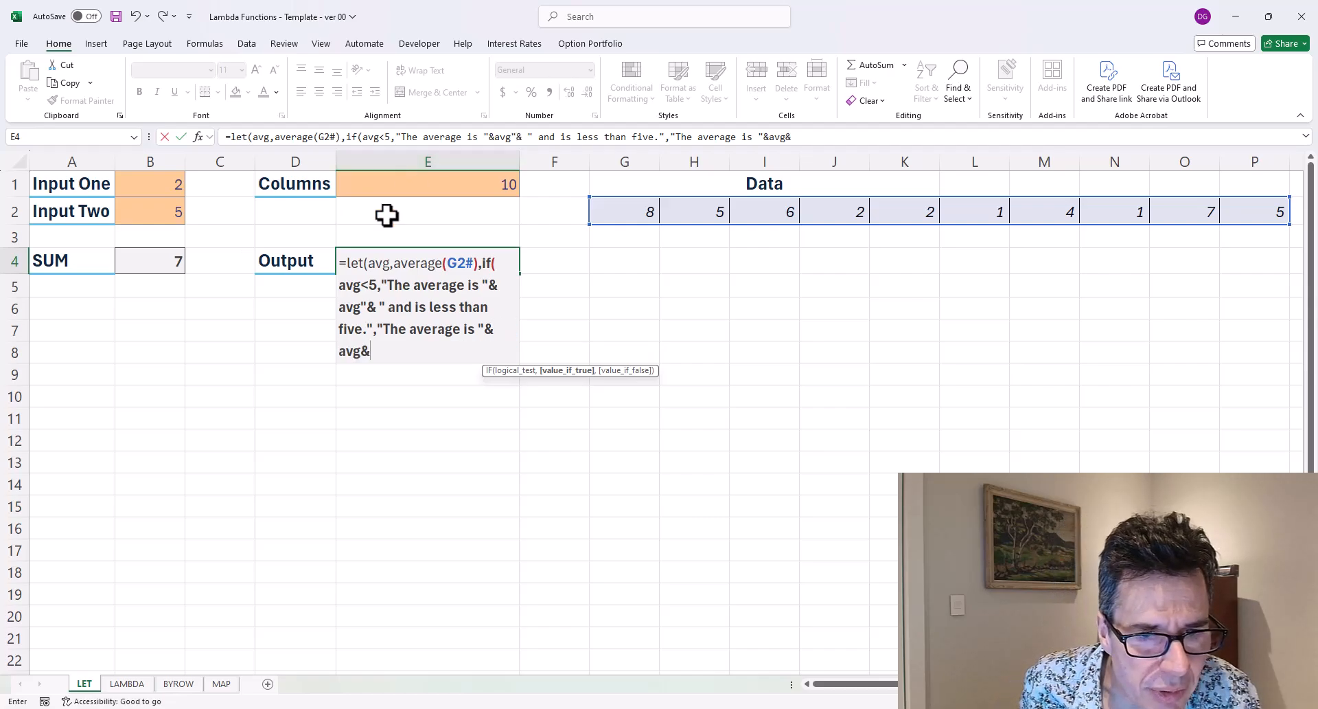
# Remove the stray quote and space after avg in the true-result text.
pyautogui.click(362, 306)
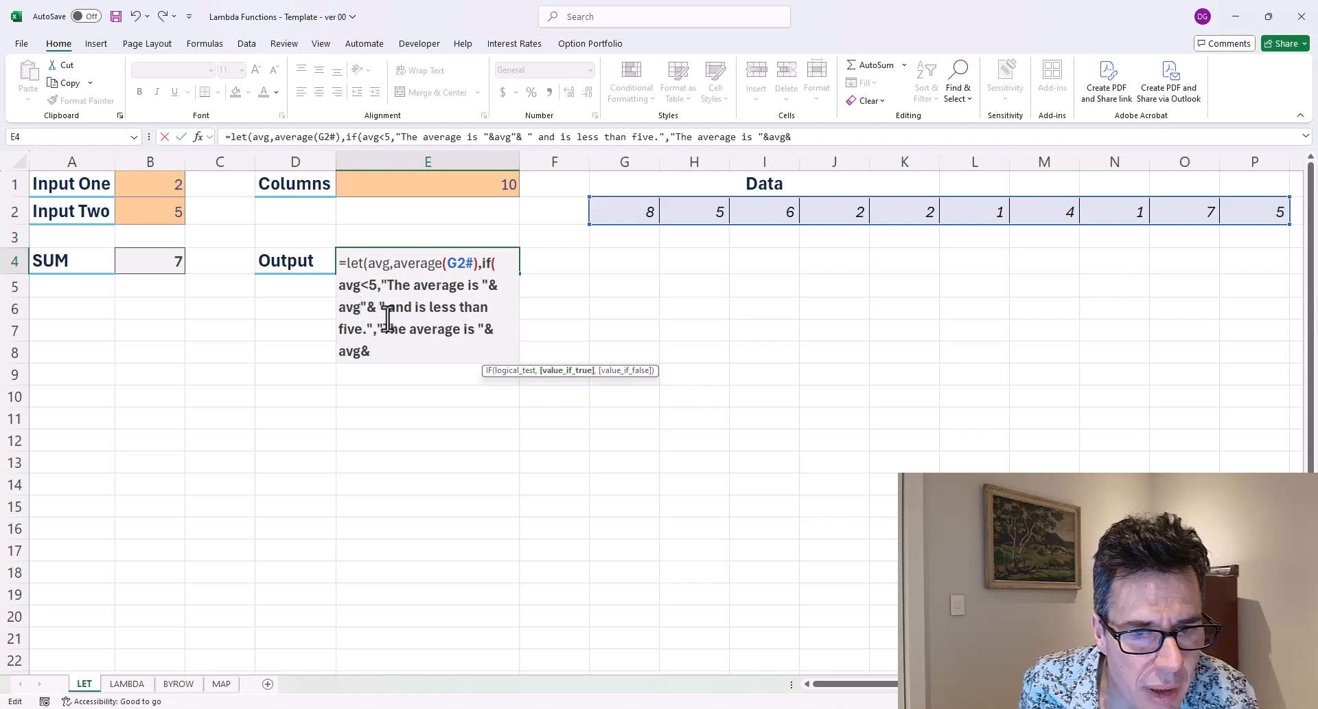
pyautogui.press('Delete')
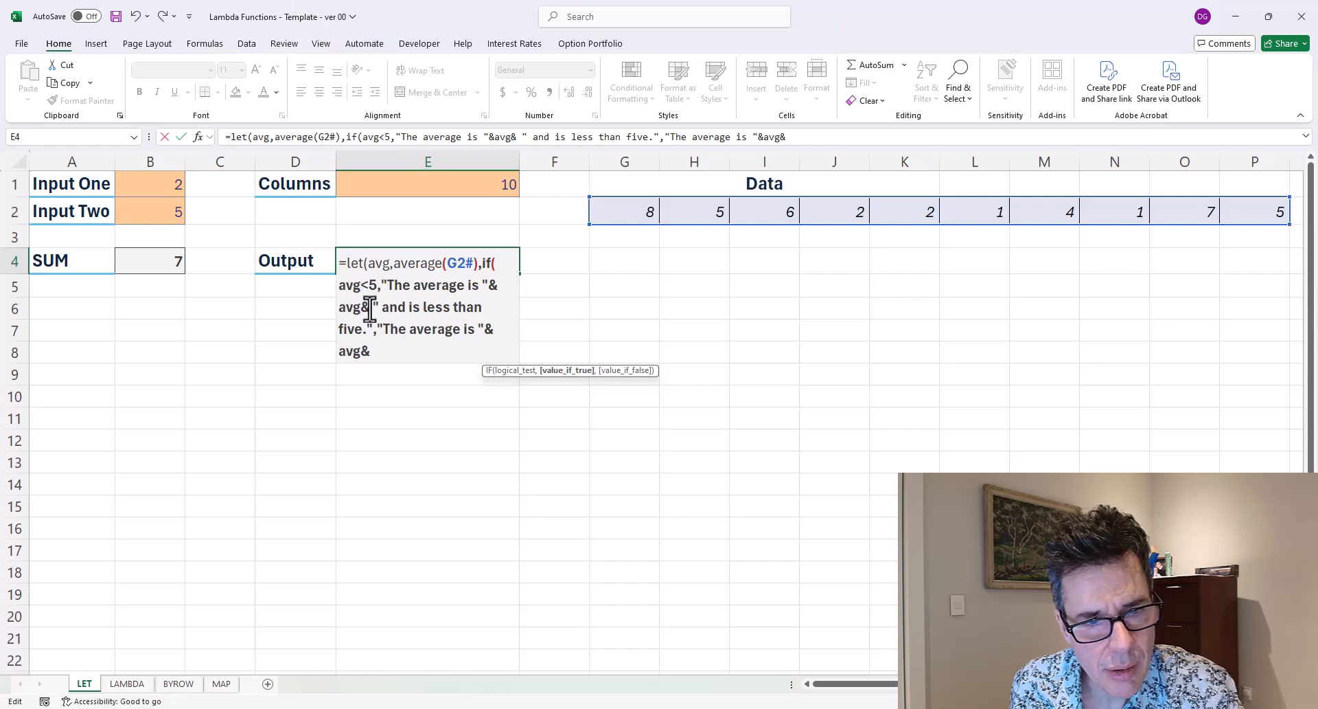
pyautogui.press('Delete')
# Finish the false result with " and is greater than or equal to five.", close IF and LET, and enter the formula.
pyautogui.click(388, 353)
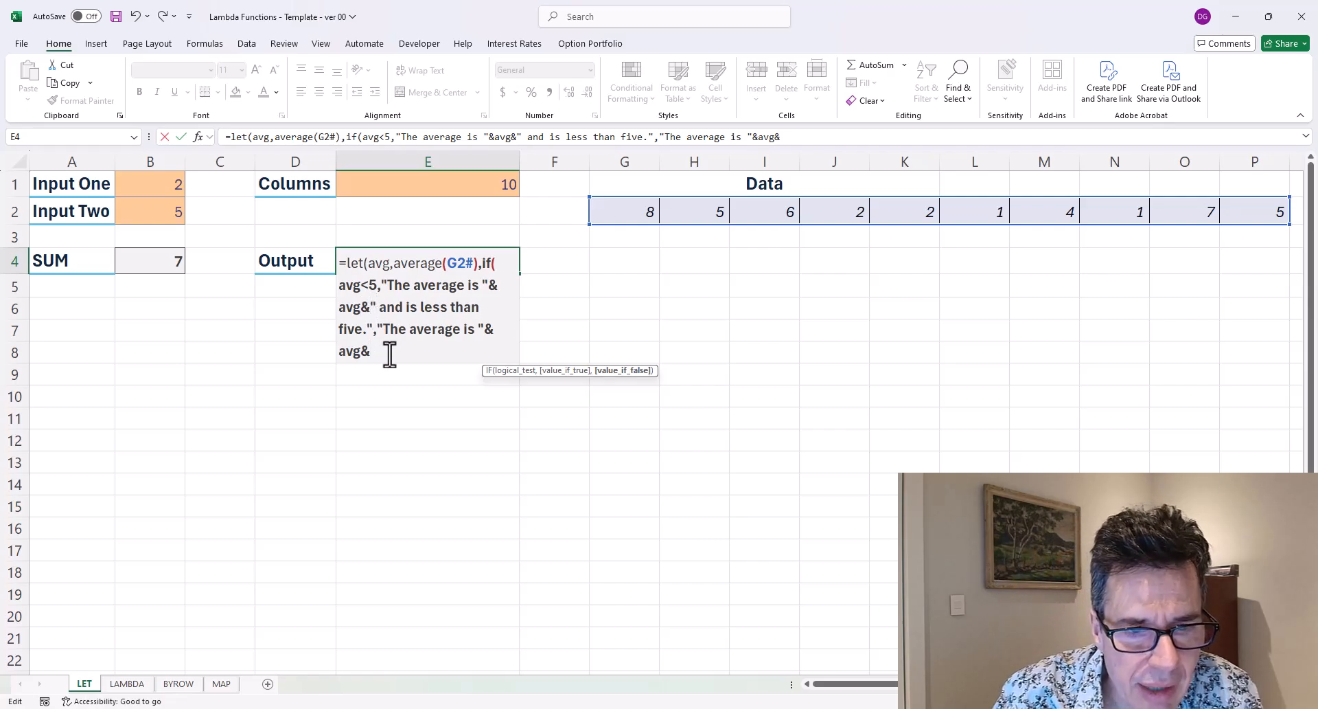
pyautogui.write('"')
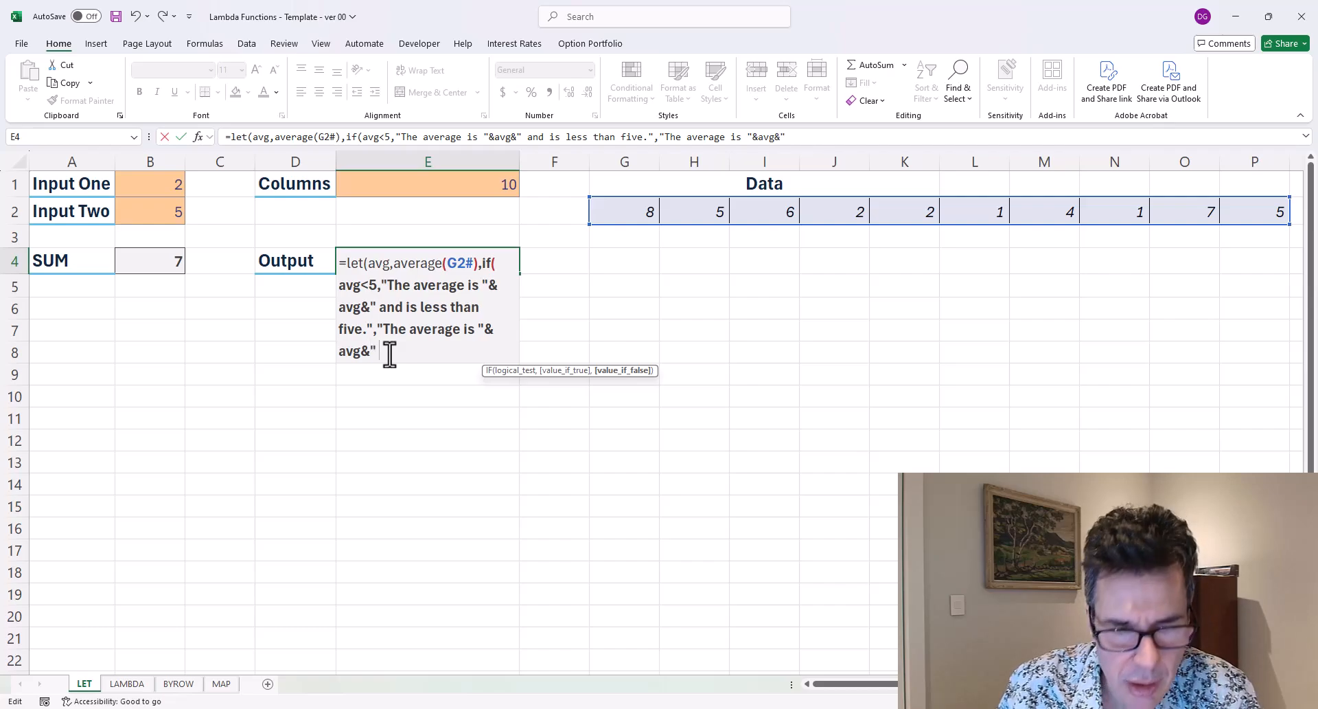
pyautogui.write(' and is greater than')
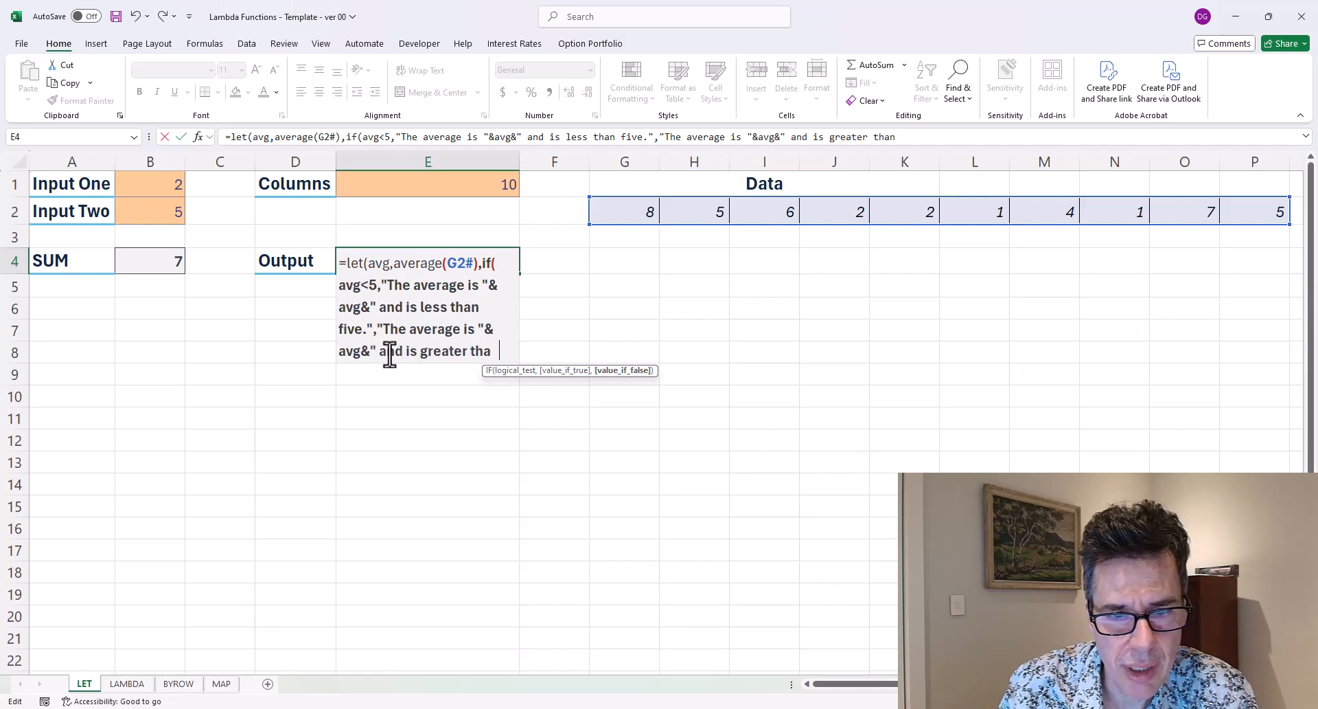
pyautogui.write(' or equal to f')
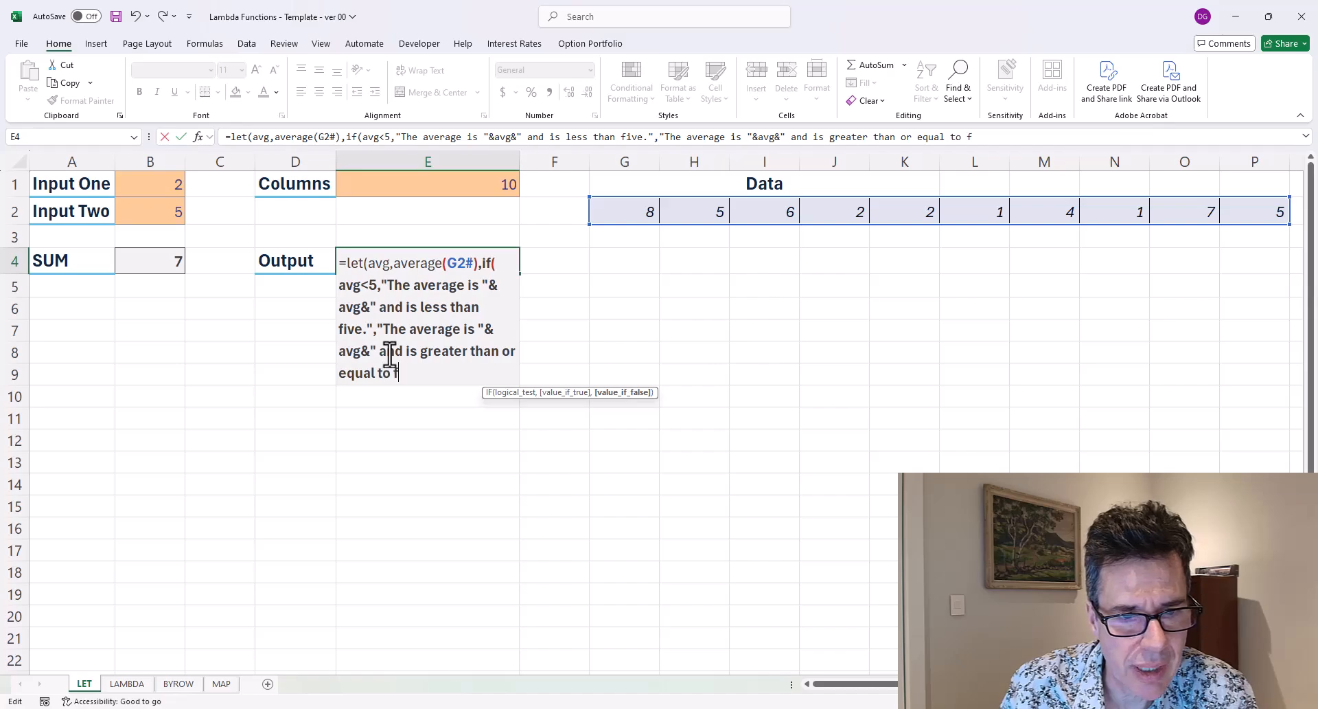
pyautogui.write('ive.")')
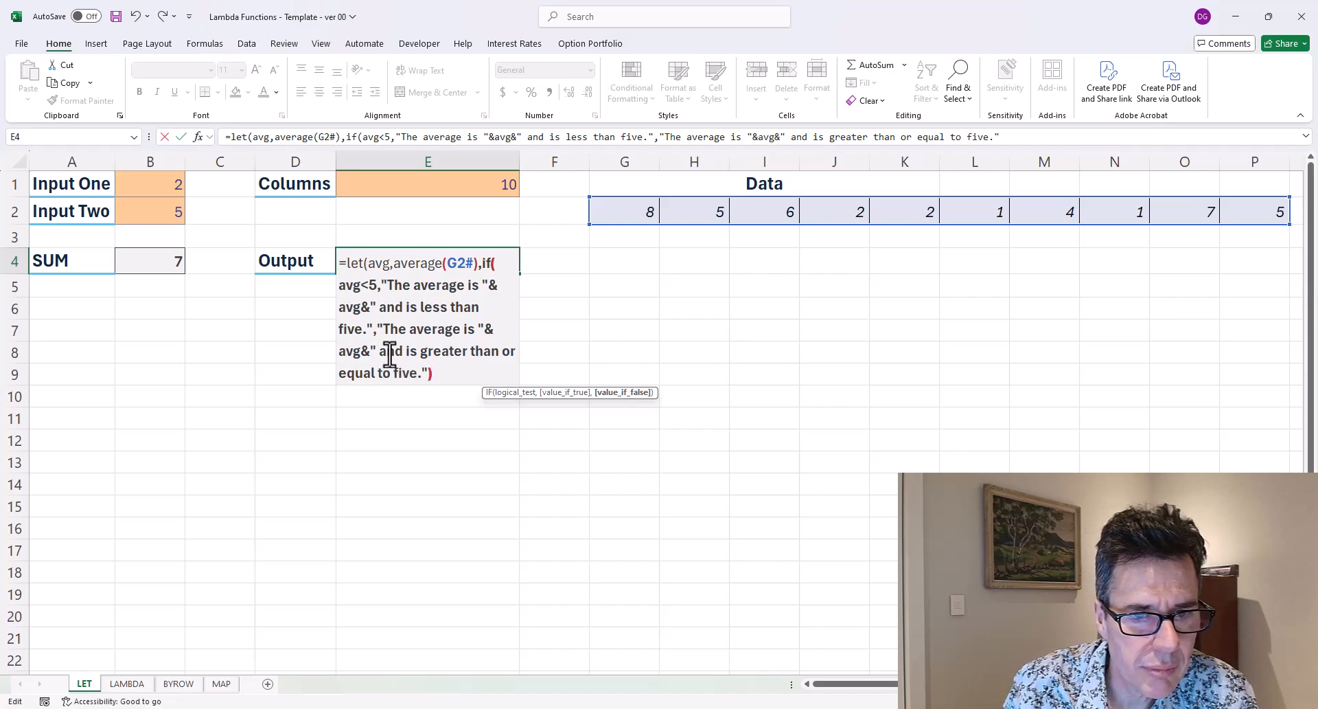
pyautogui.write(')')
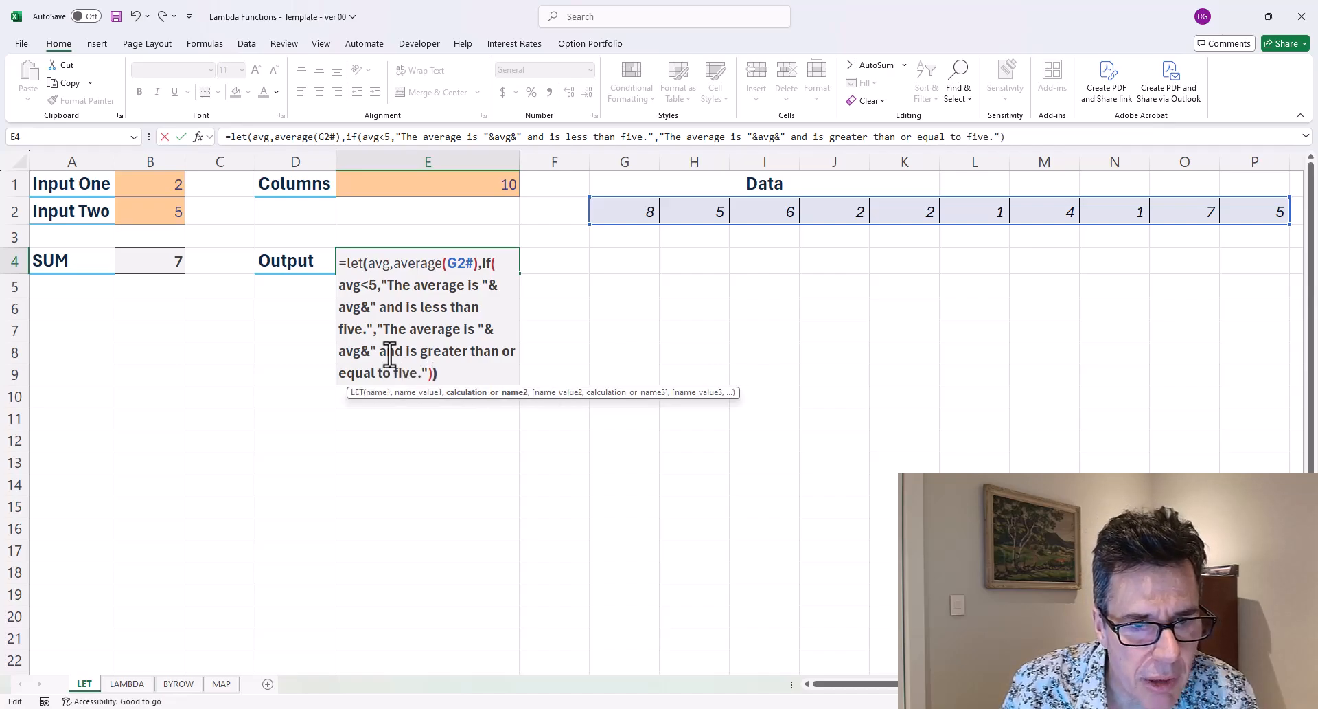
pyautogui.press('Return')
# Turn on text wrapping for the Output cell E4.
pyautogui.press('Up')
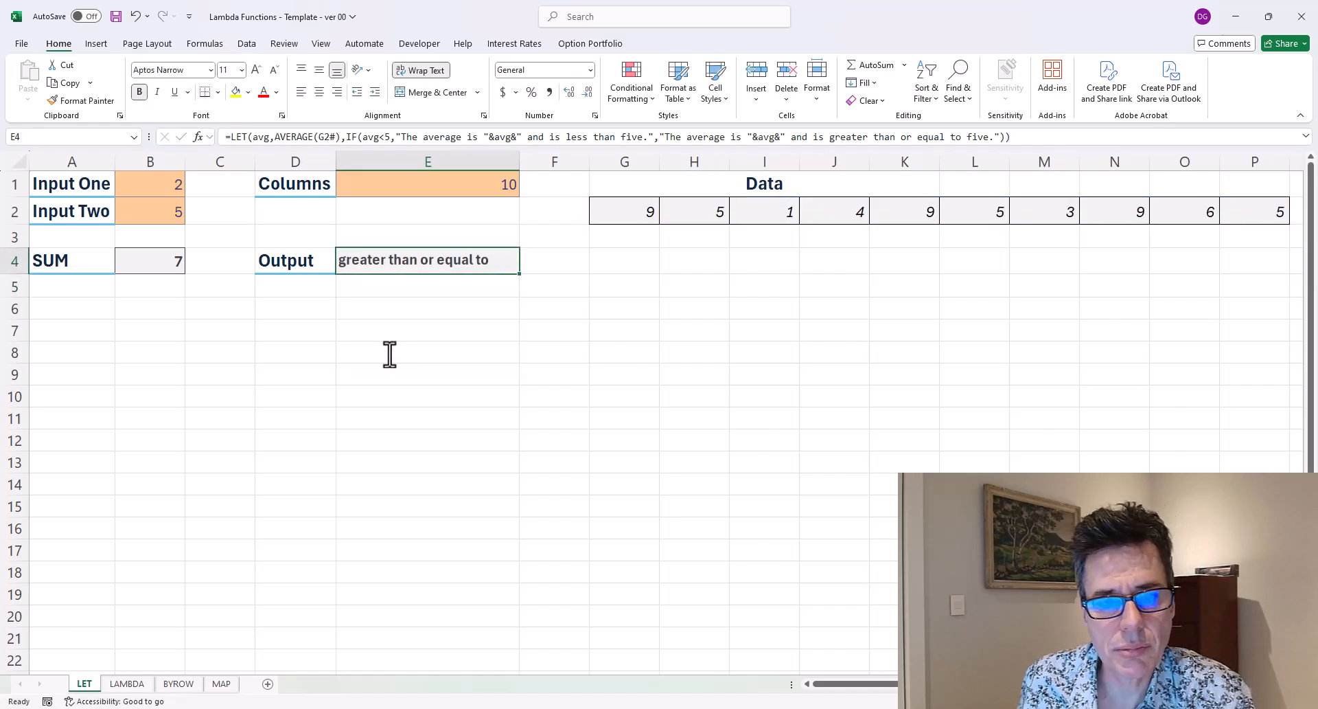
pyautogui.click(435, 71)
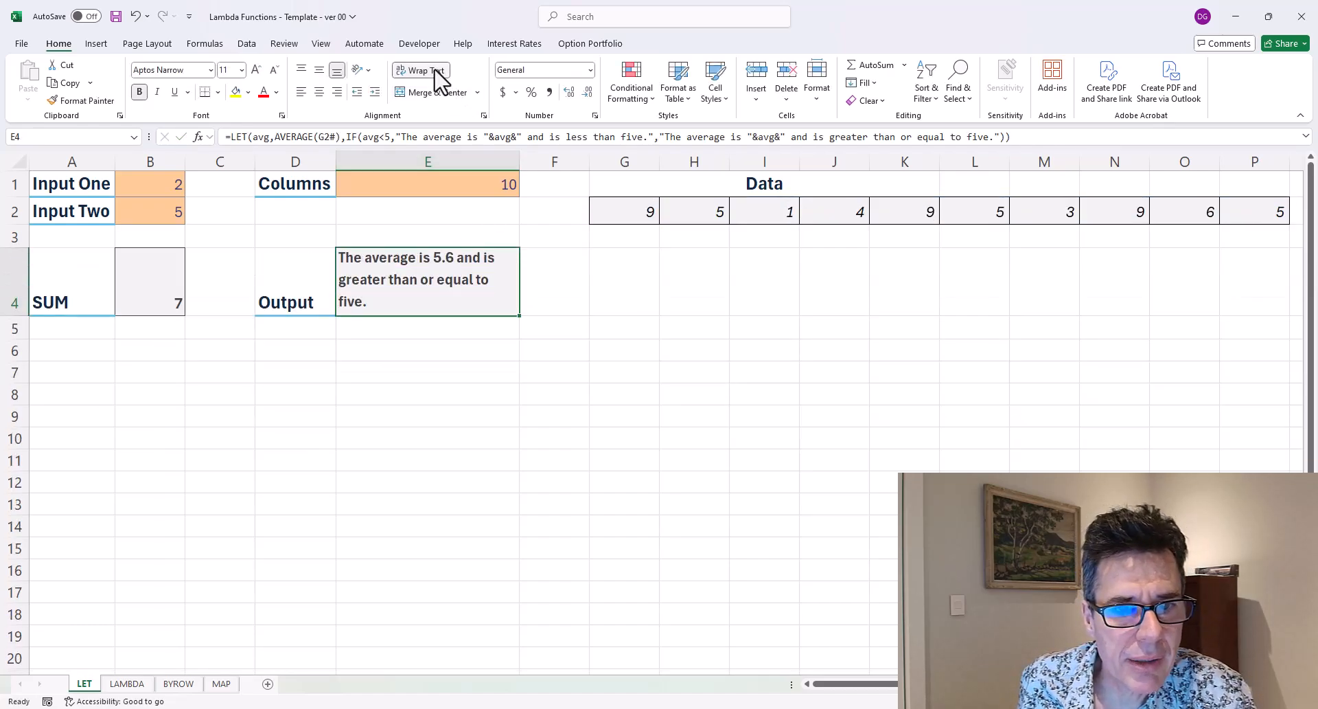
pyautogui.press('Up')
pyautogui.press('Down')
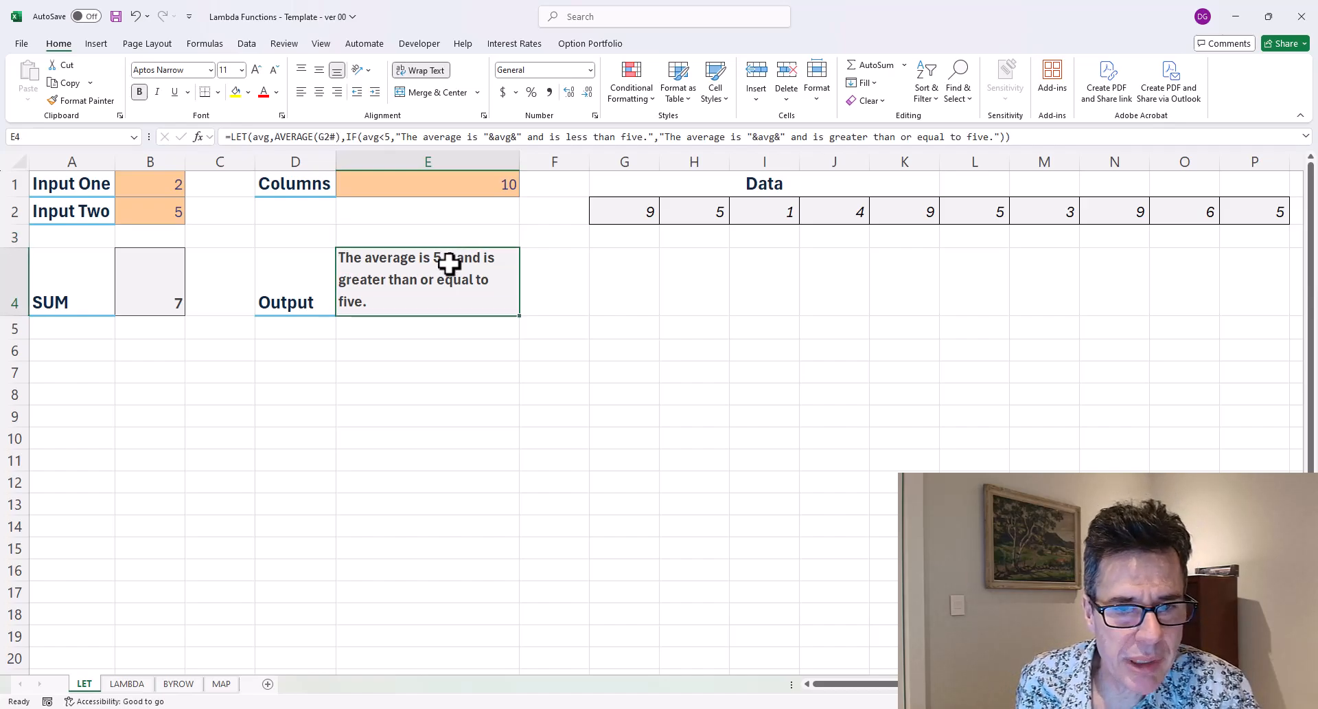
# Recalculate the workbook repeatedly and reopen the Output formula to review it.
pyautogui.press('F9')
pyautogui.press('F9')
pyautogui.press('F9')
pyautogui.press('F9')
pyautogui.press('F9')
pyautogui.press('F9')
pyautogui.press('F9')
pyautogui.press('F9')
pyautogui.press('F9')
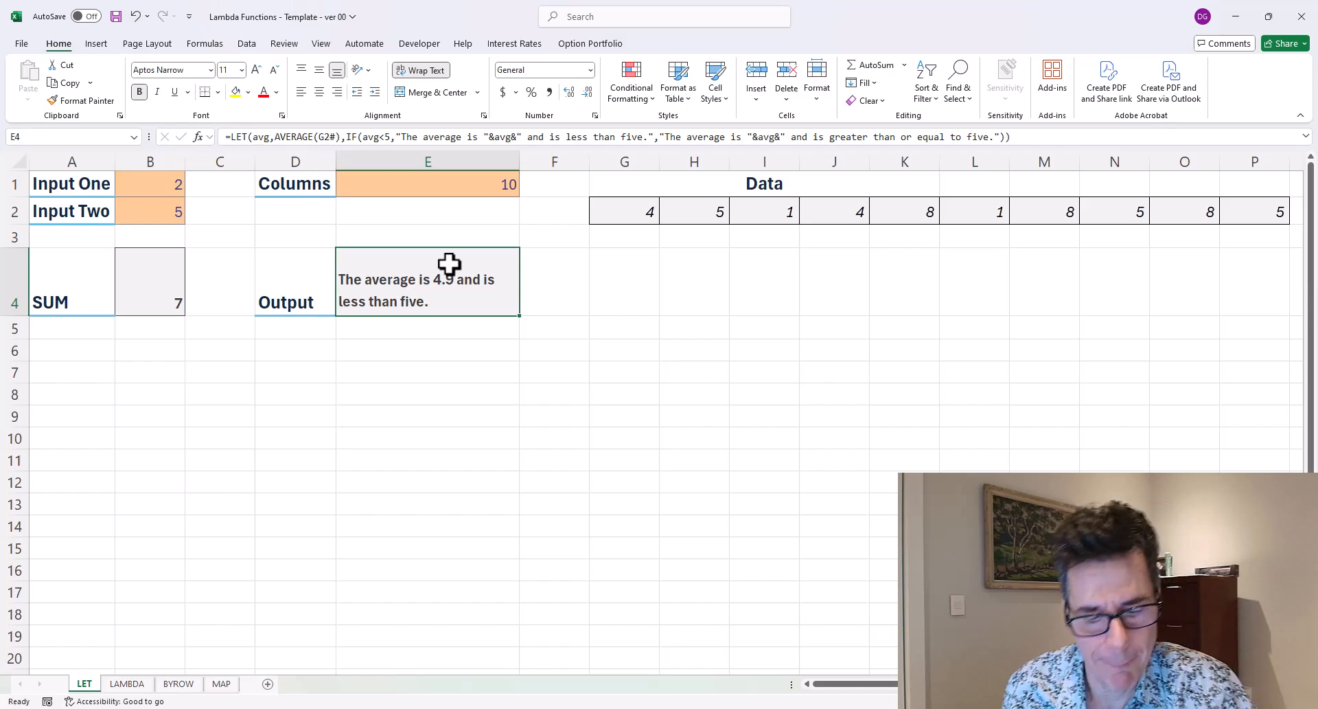
pyautogui.press('F2')
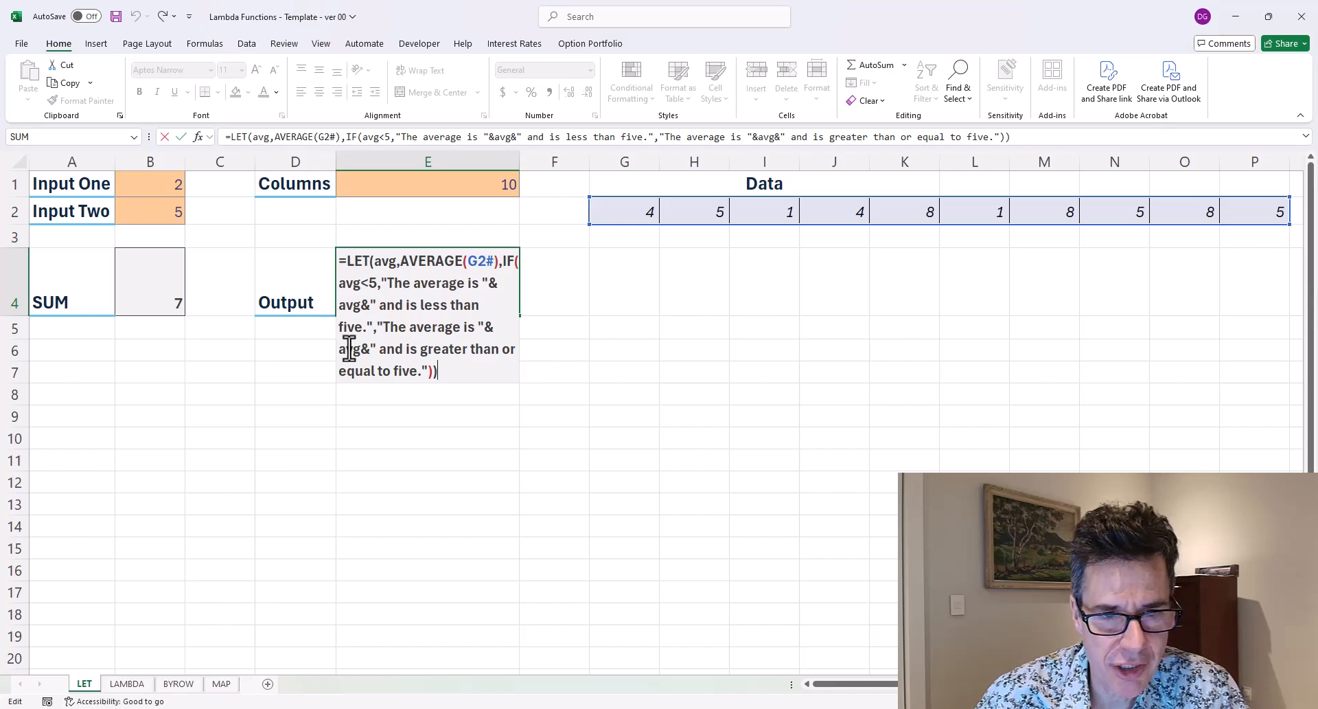
pyautogui.press('Return')
pyautogui.press('Up')
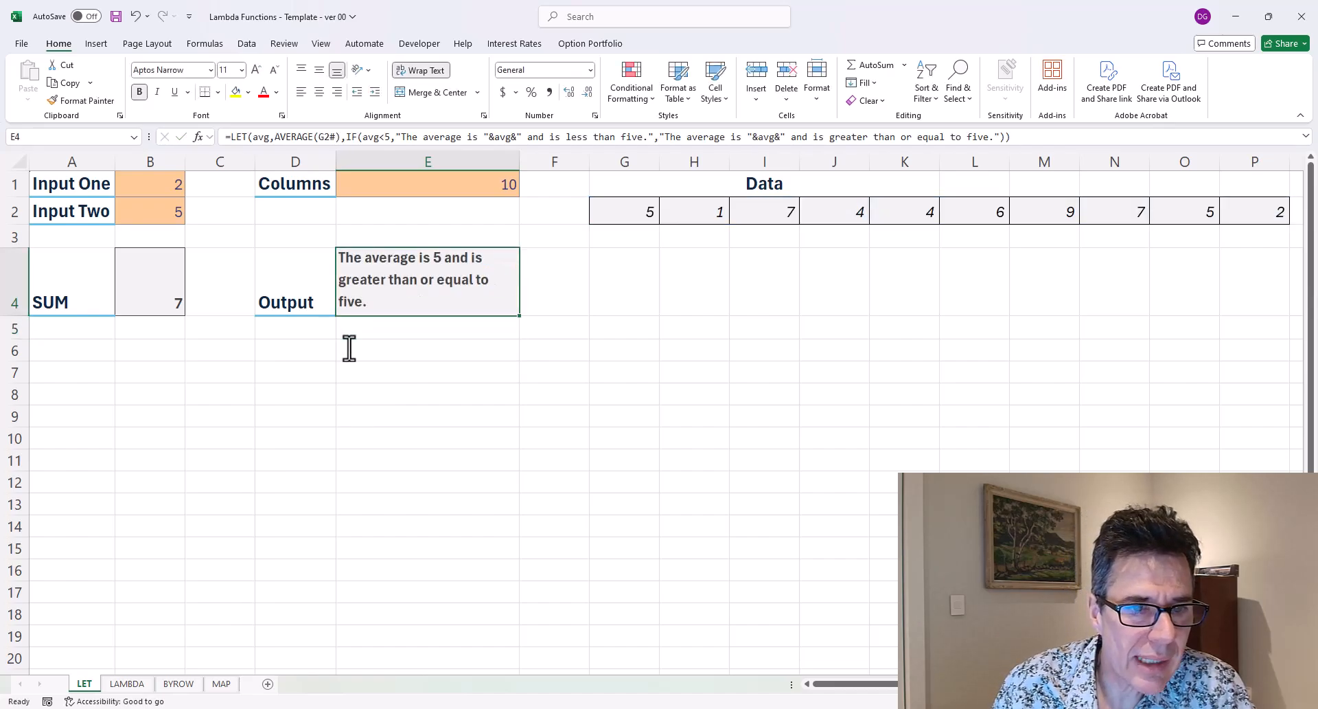
# Compare the LET formula of the SUM cell B4 with the Output formula in E4.
pyautogui.press('Left')
pyautogui.press('Left')
pyautogui.press('Left')
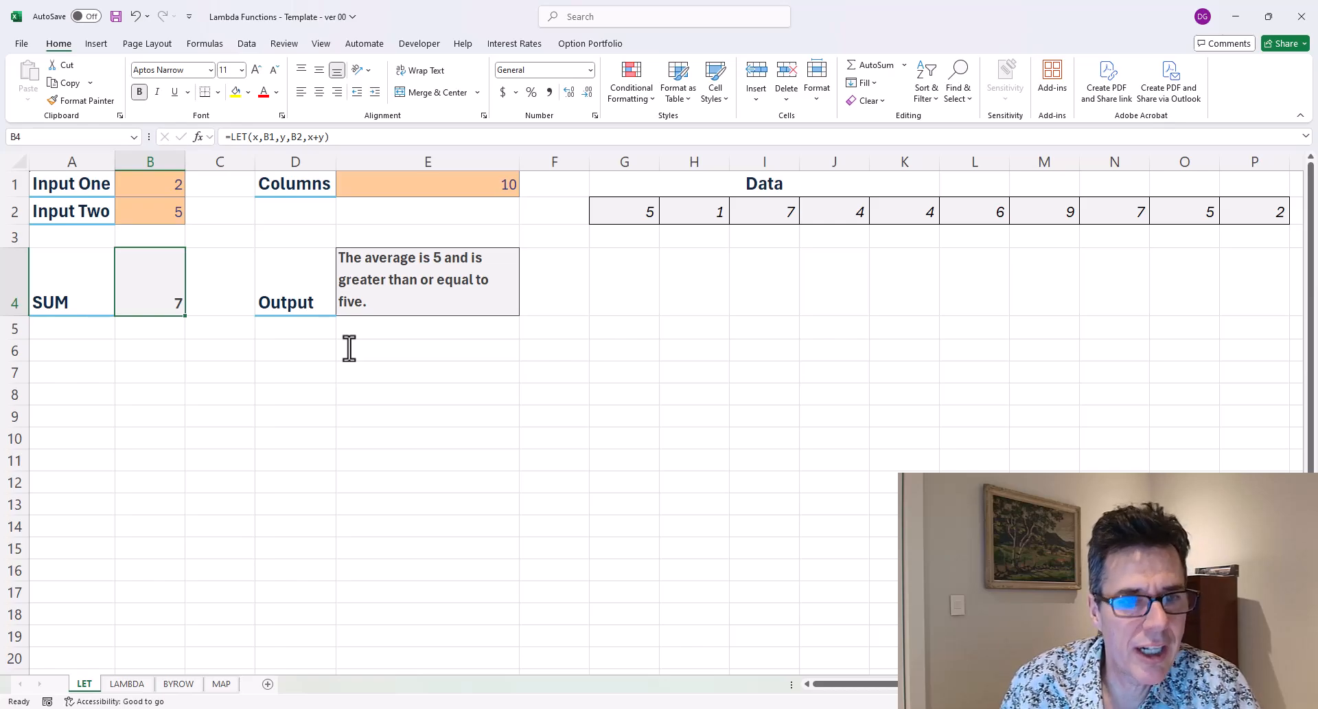
pyautogui.press('Right')
pyautogui.press('Right')
pyautogui.press('Right')
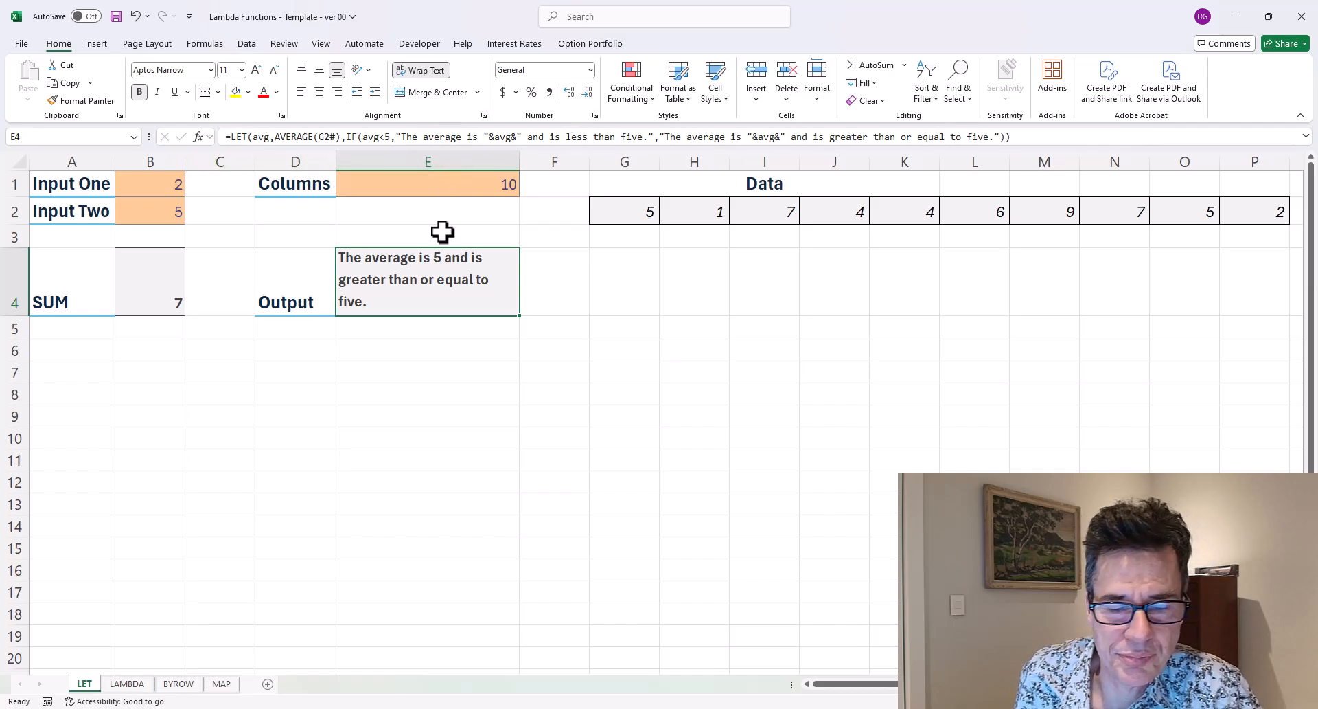
pyautogui.press('Down')
pyautogui.press('Up')
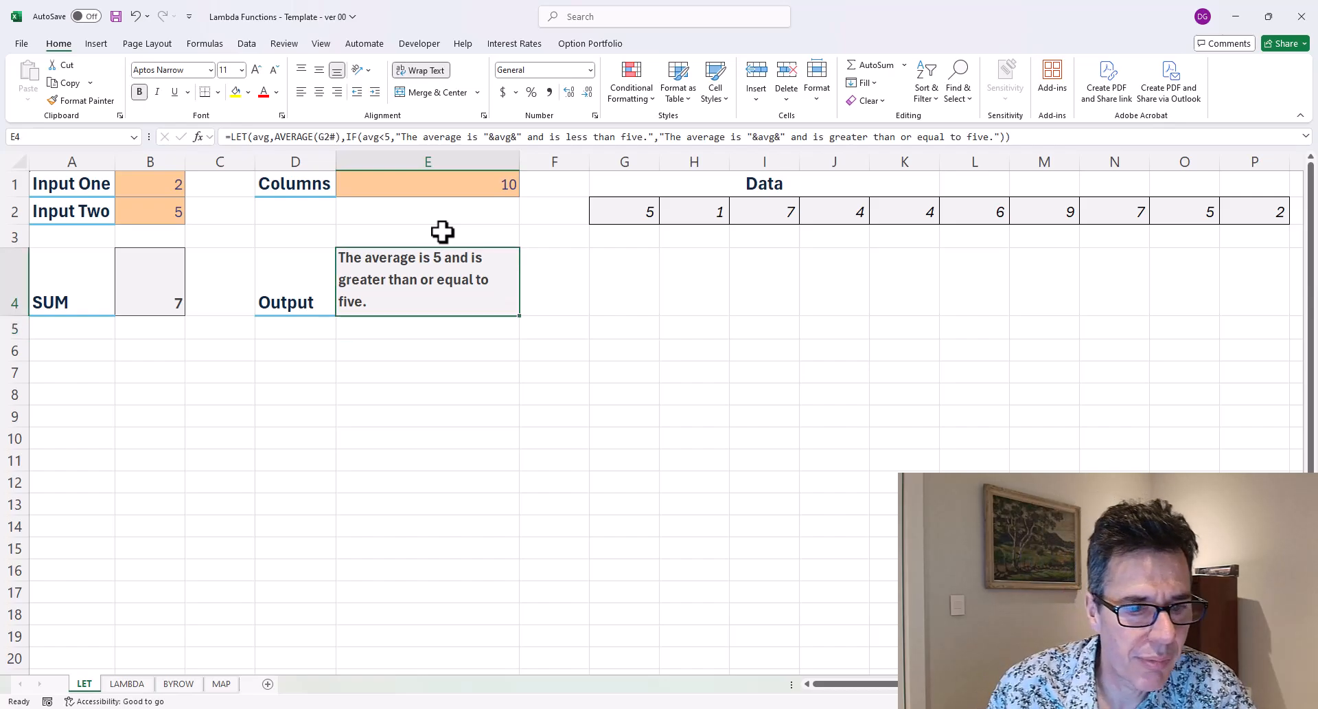
# On the LAMBDA sheet, start a LAMBDA in Product cell B4 with parameters x and y and calculation x*y.
pyautogui.hotkey('ctrl', 'pagedown')
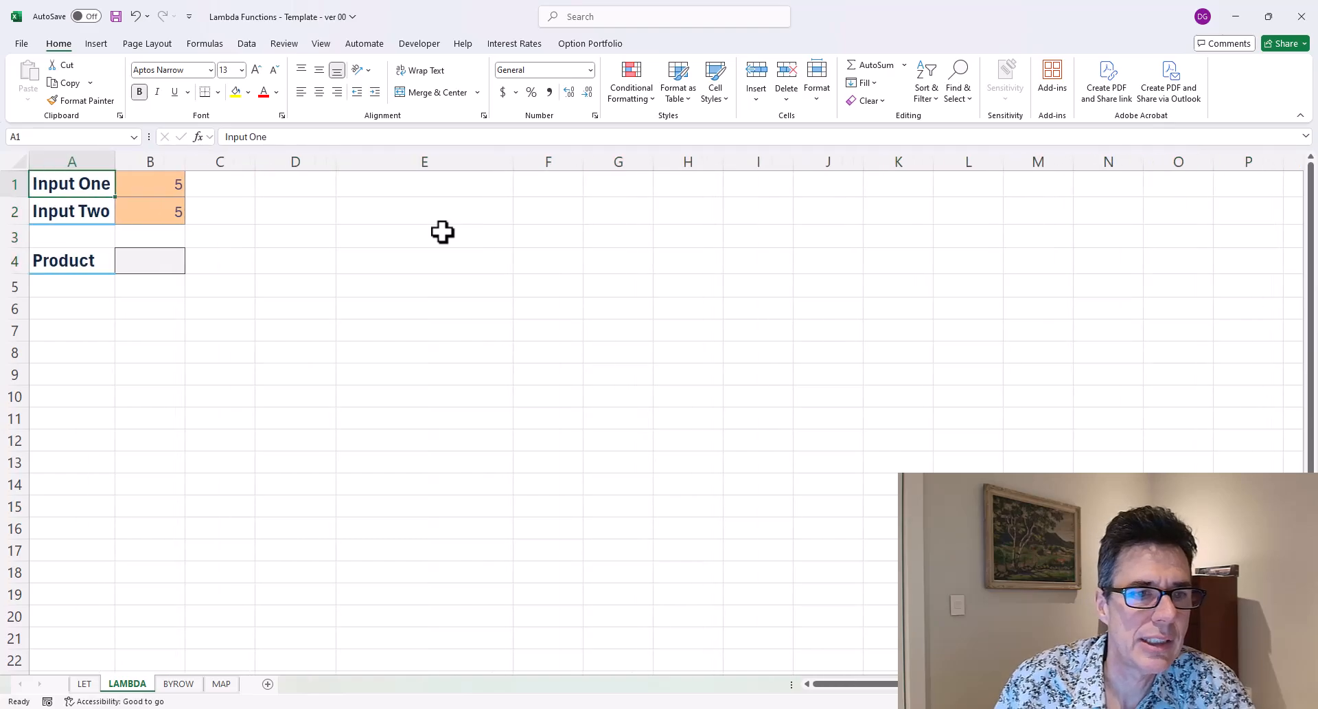
pyautogui.press('Down')
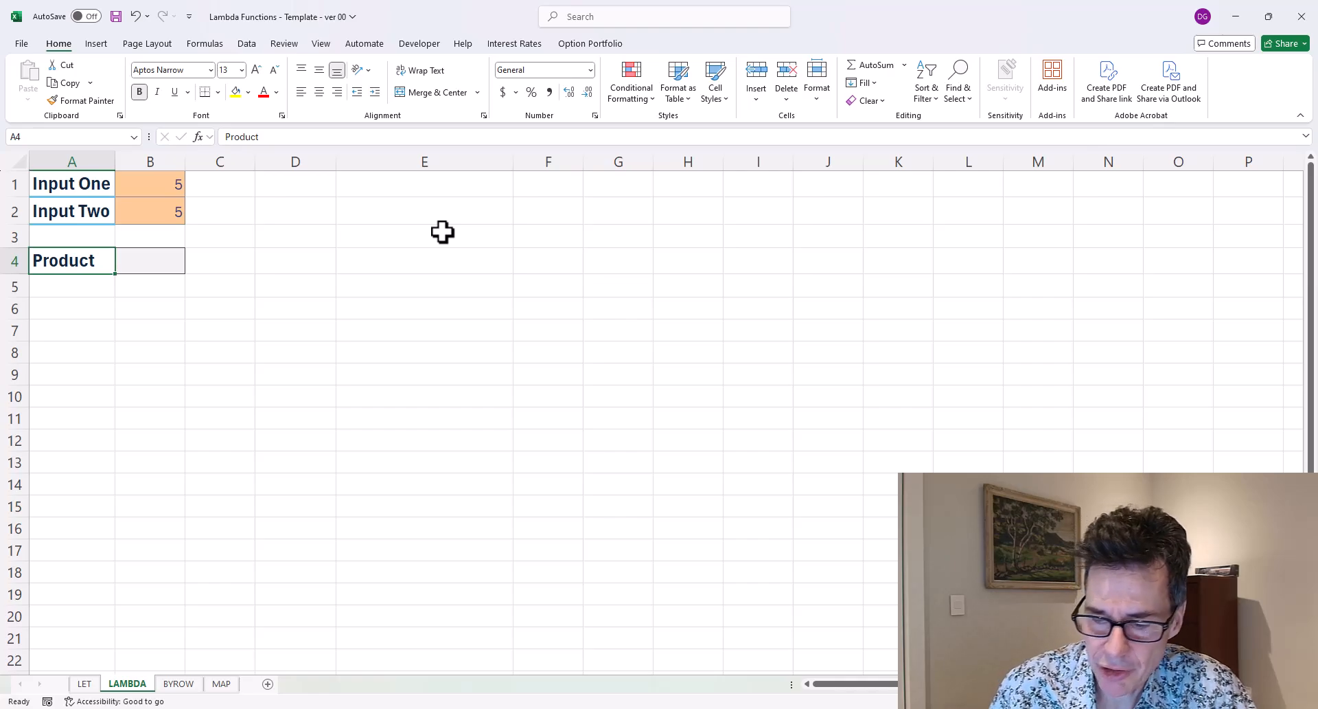
pyautogui.press('Right')
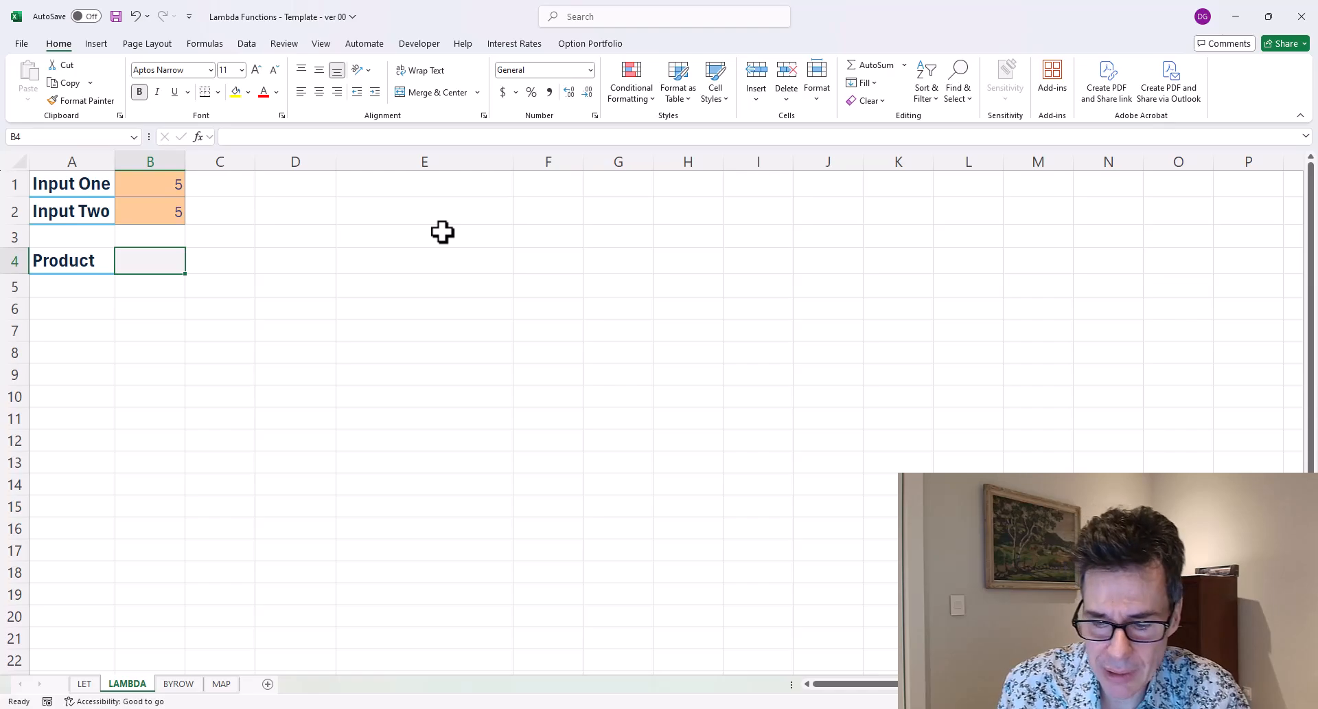
pyautogui.write('=la')
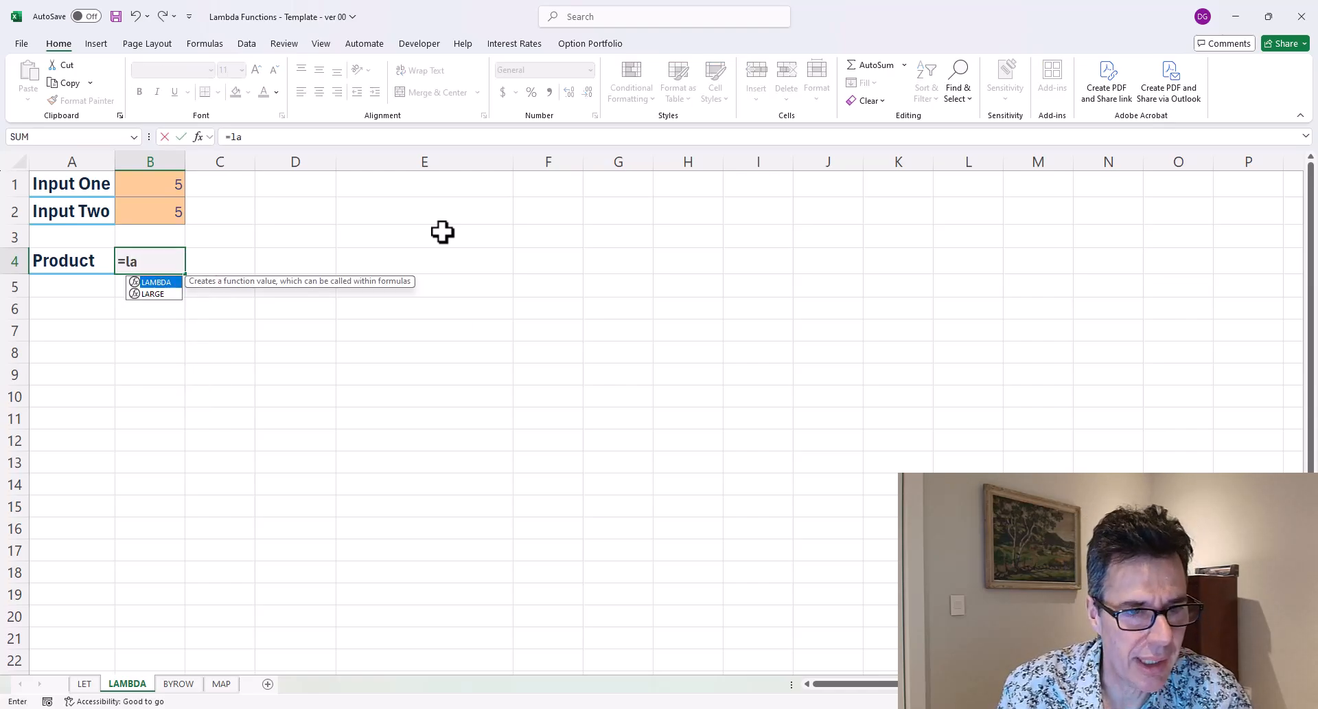
pyautogui.write('m')
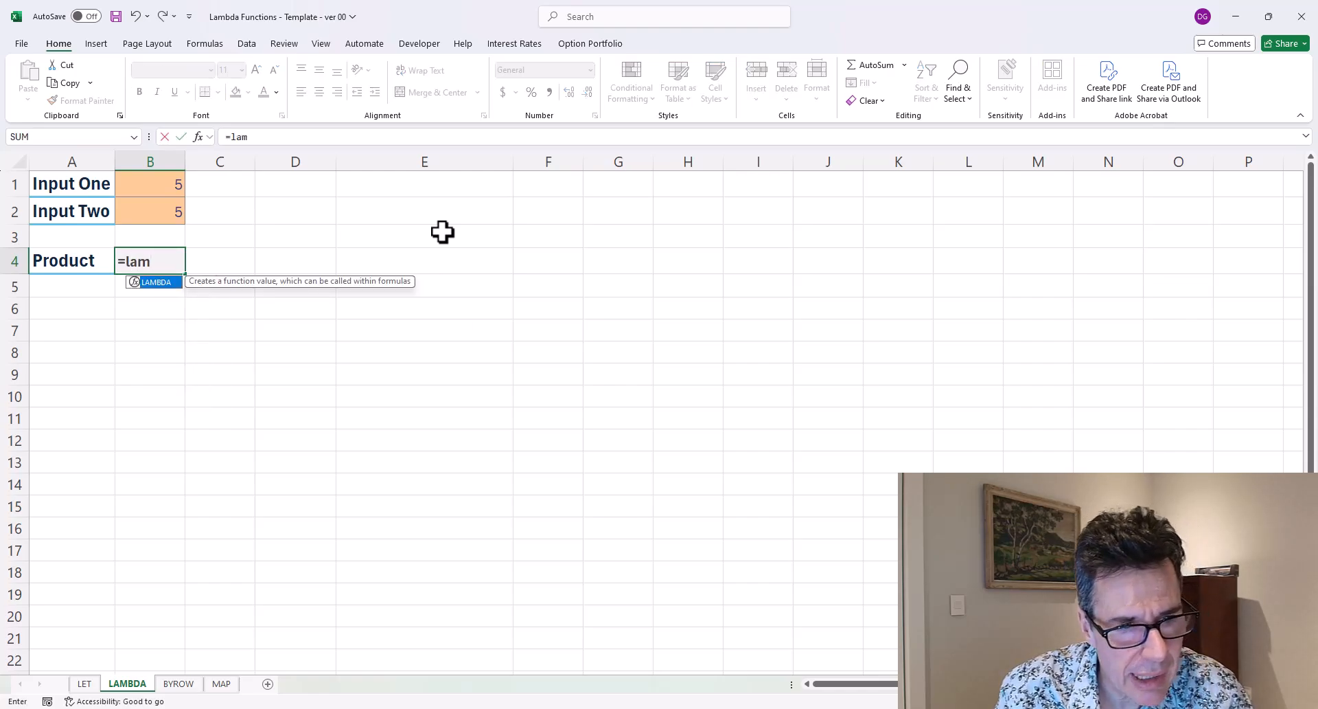
pyautogui.write('bda(')
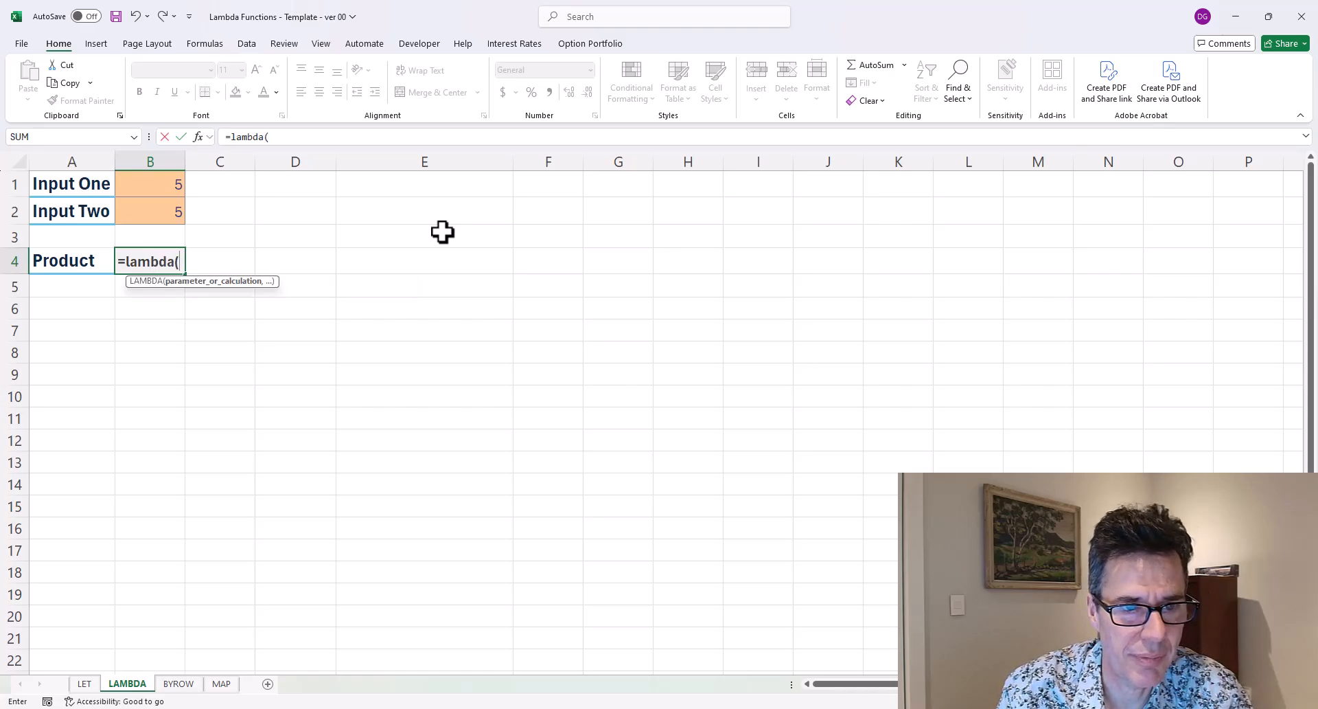
pyautogui.write('x,')
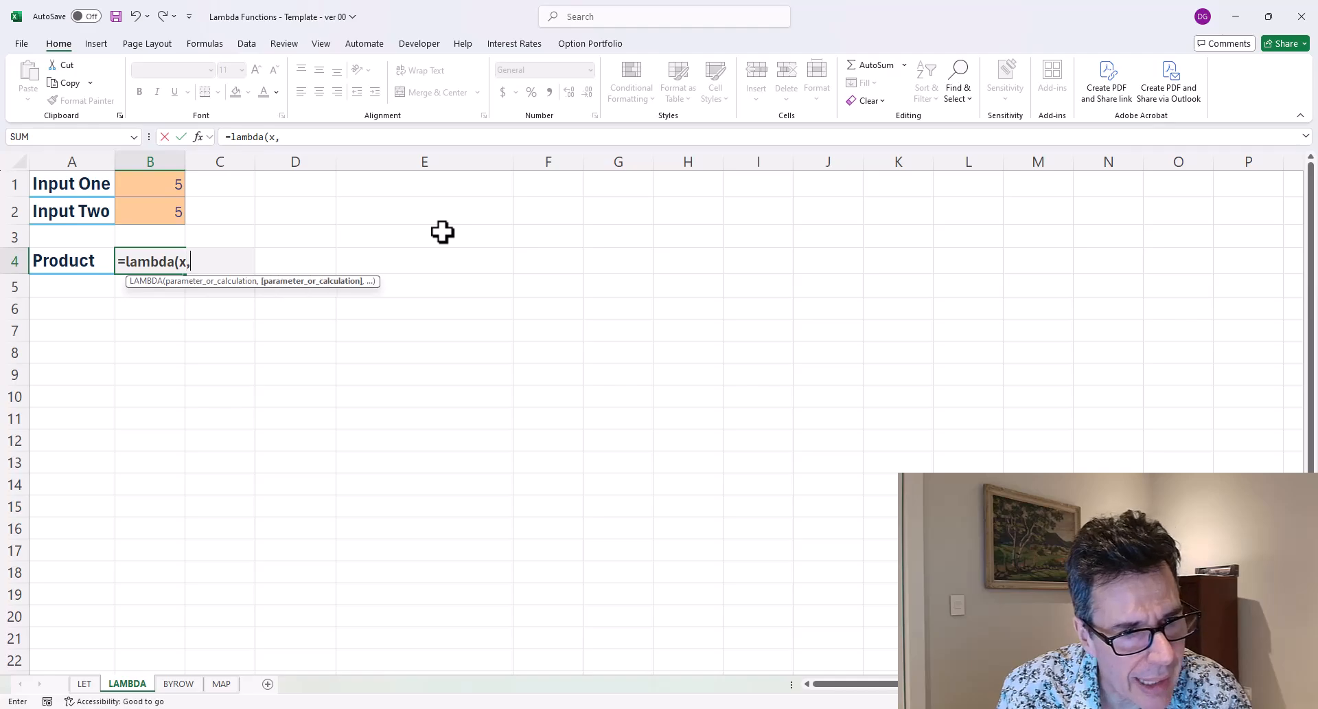
pyautogui.write('y,')
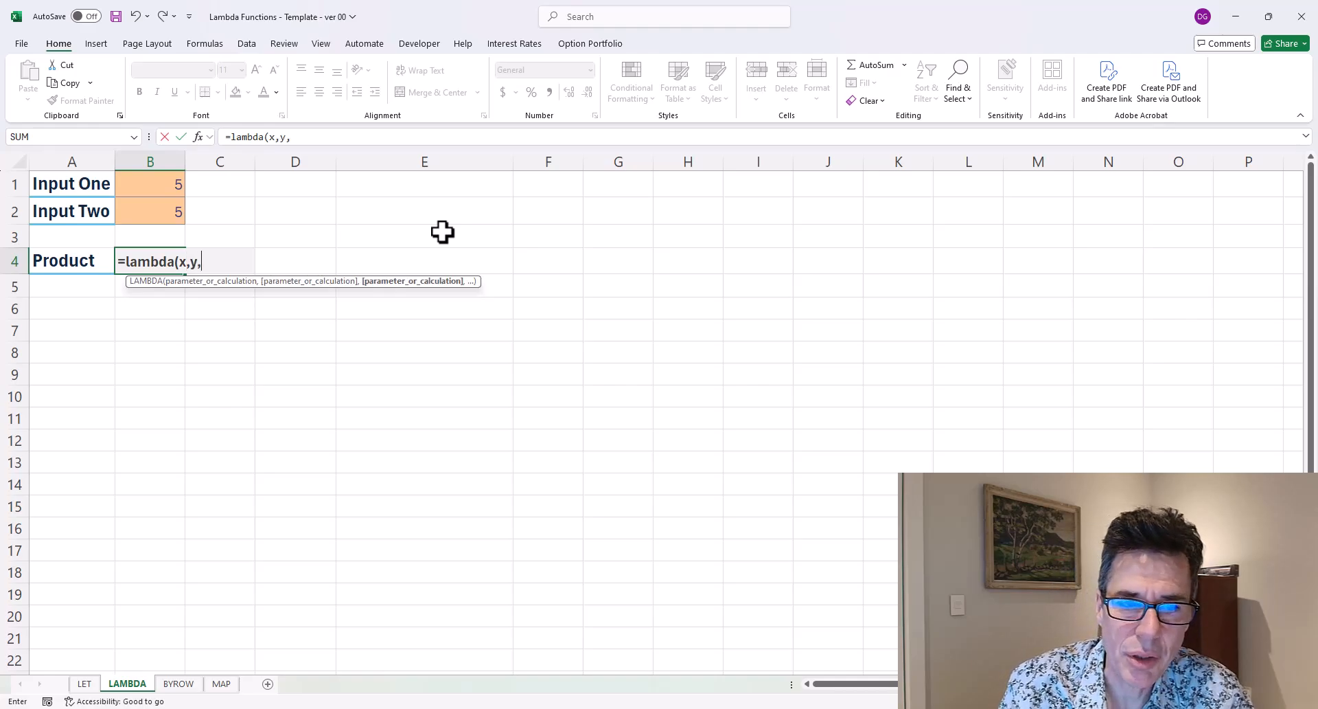
pyautogui.write('x+y')
pyautogui.press('BackSpace')
pyautogui.press('BackSpace')
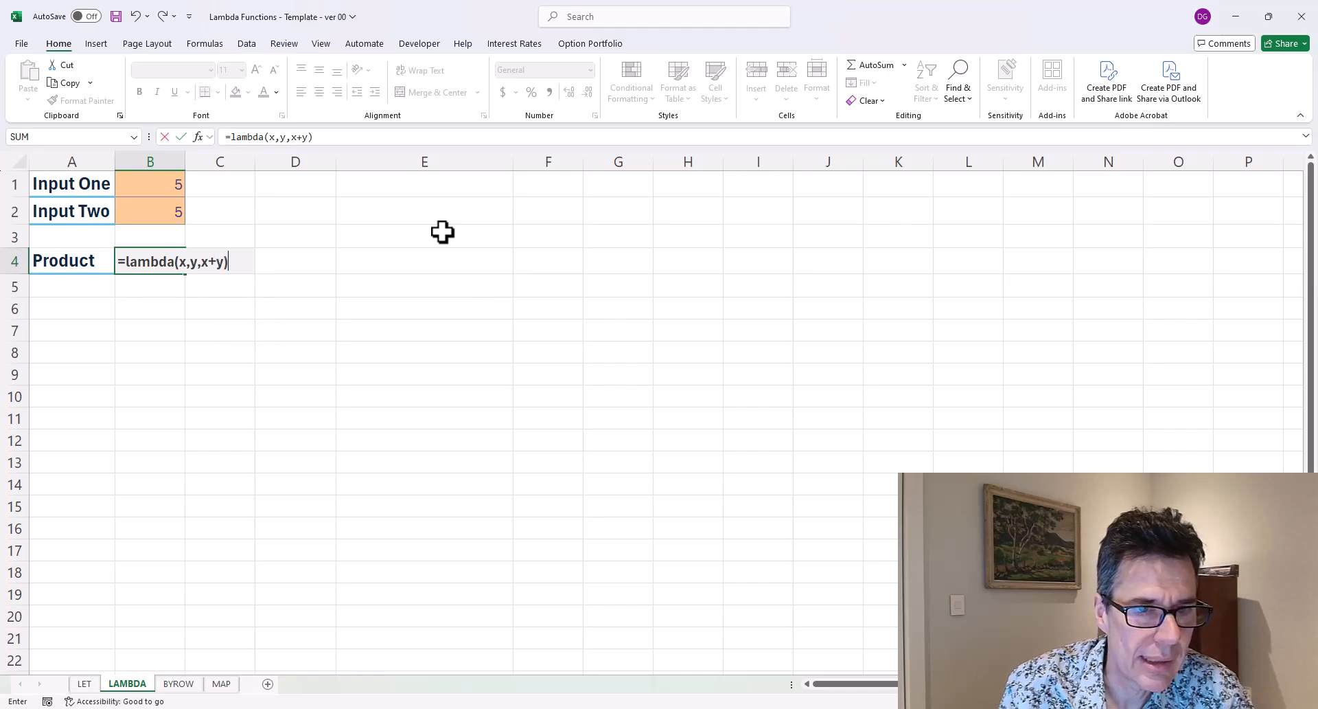
pyautogui.write('*y)')
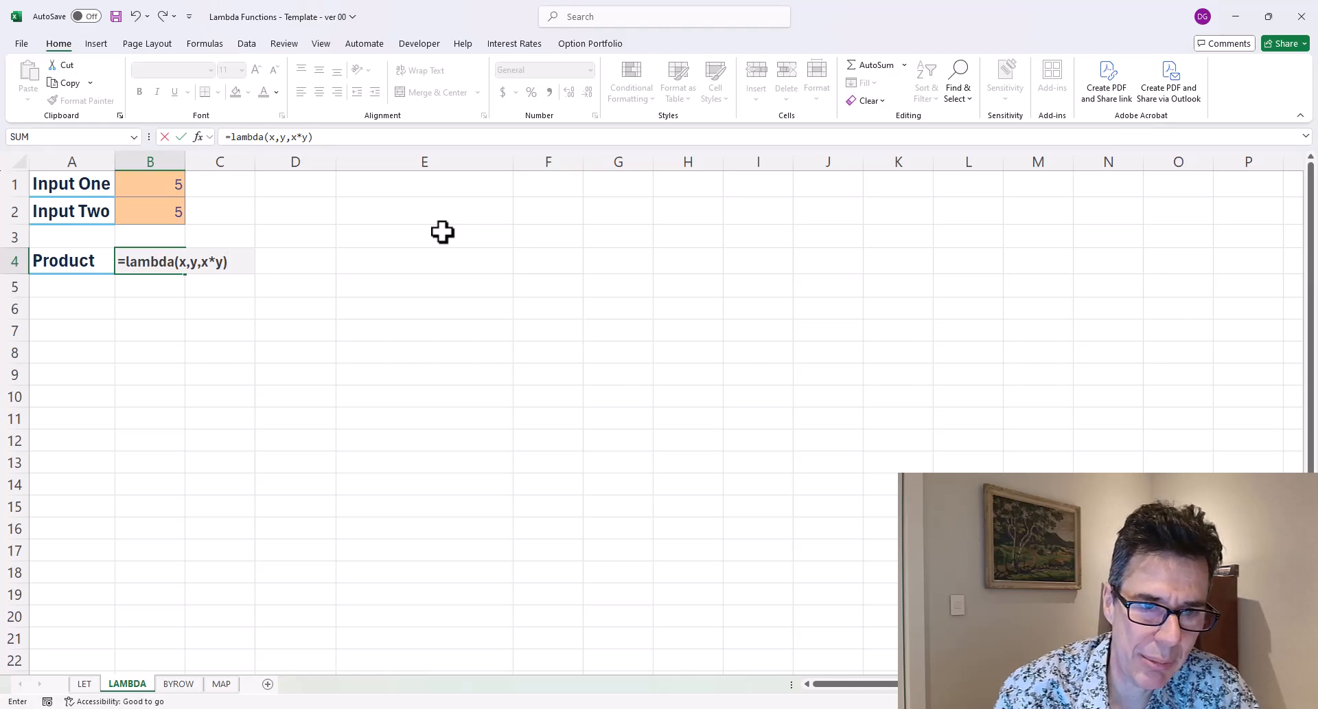
# Call the LAMBDA with Input One B1 and Input Two B2 as arguments and enter the formula.
pyautogui.write('(')
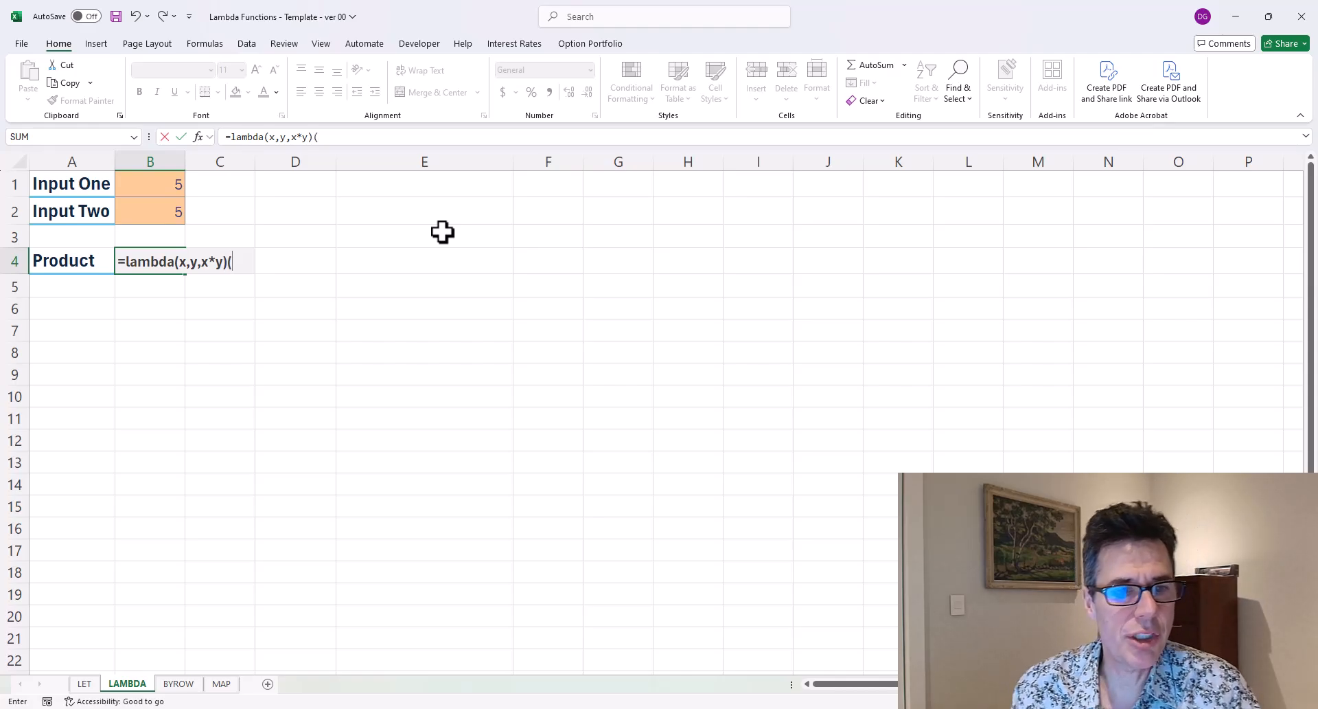
pyautogui.press('Up')
pyautogui.press('Up')
pyautogui.press('Up')
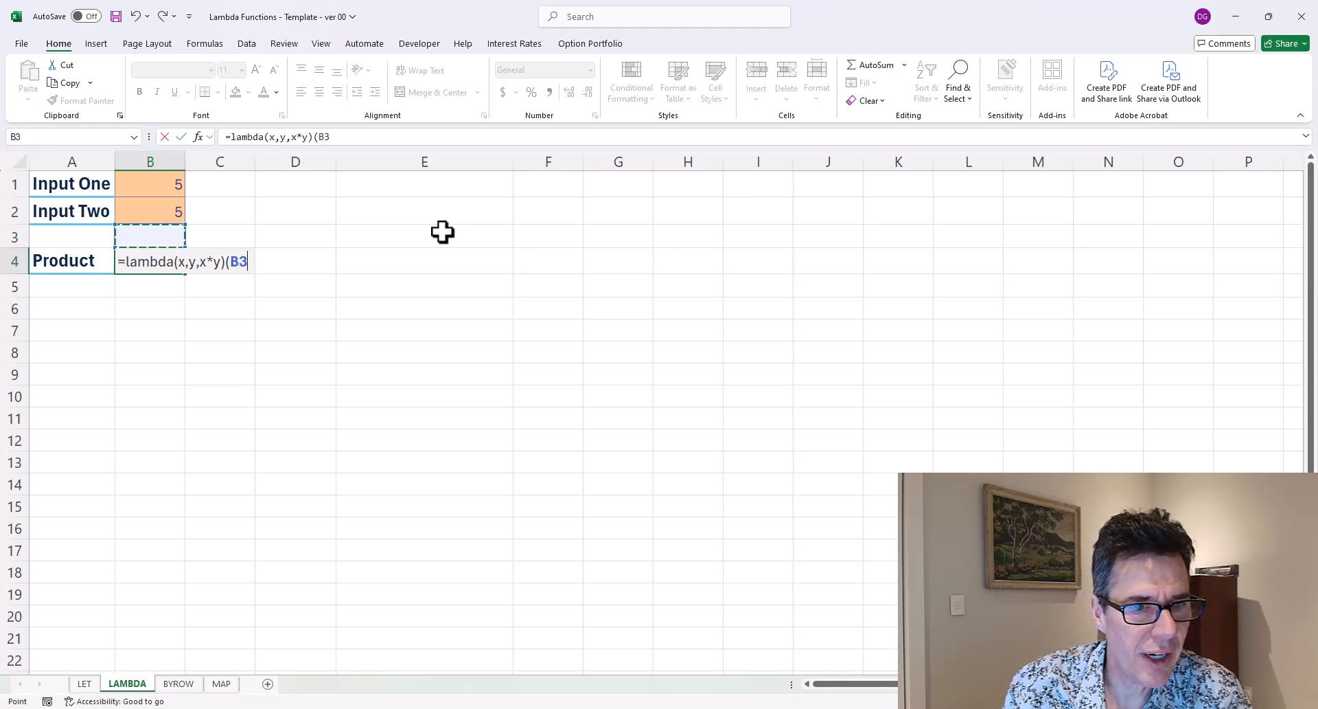
pyautogui.write(',')
pyautogui.press('Up')
pyautogui.press('Up')
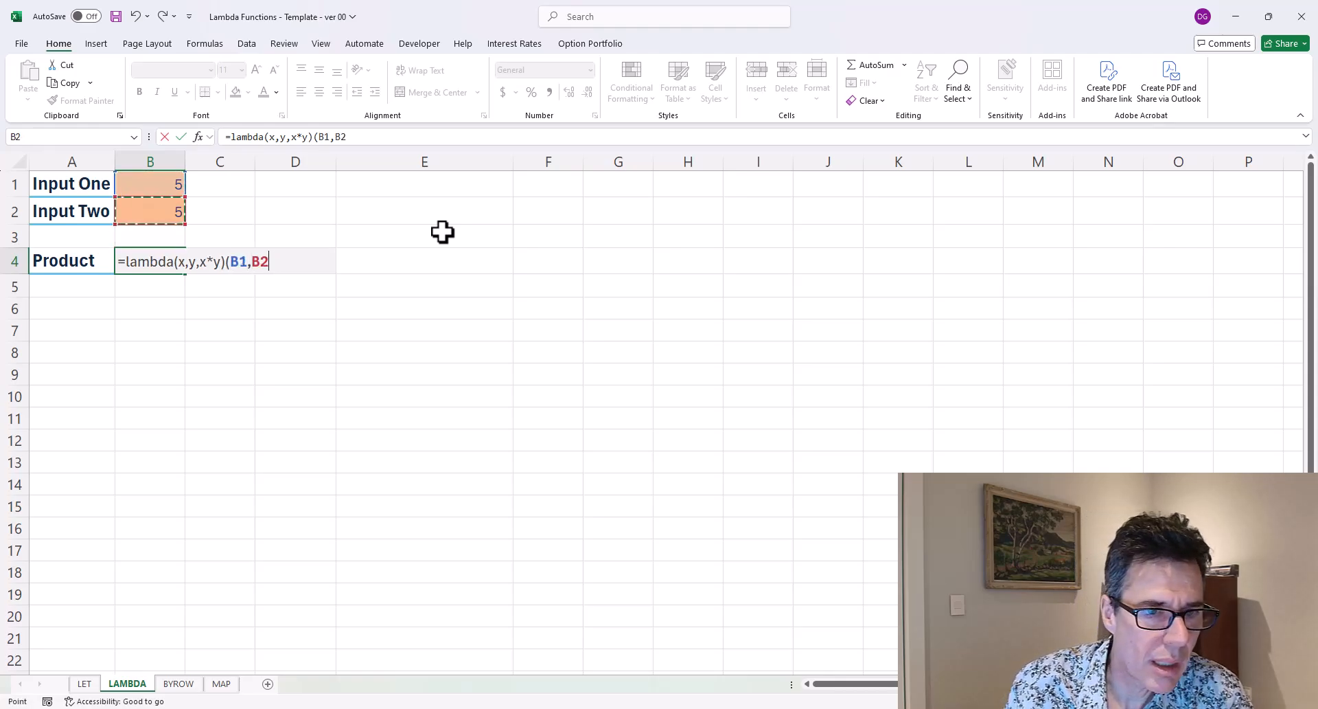
pyautogui.write(')')
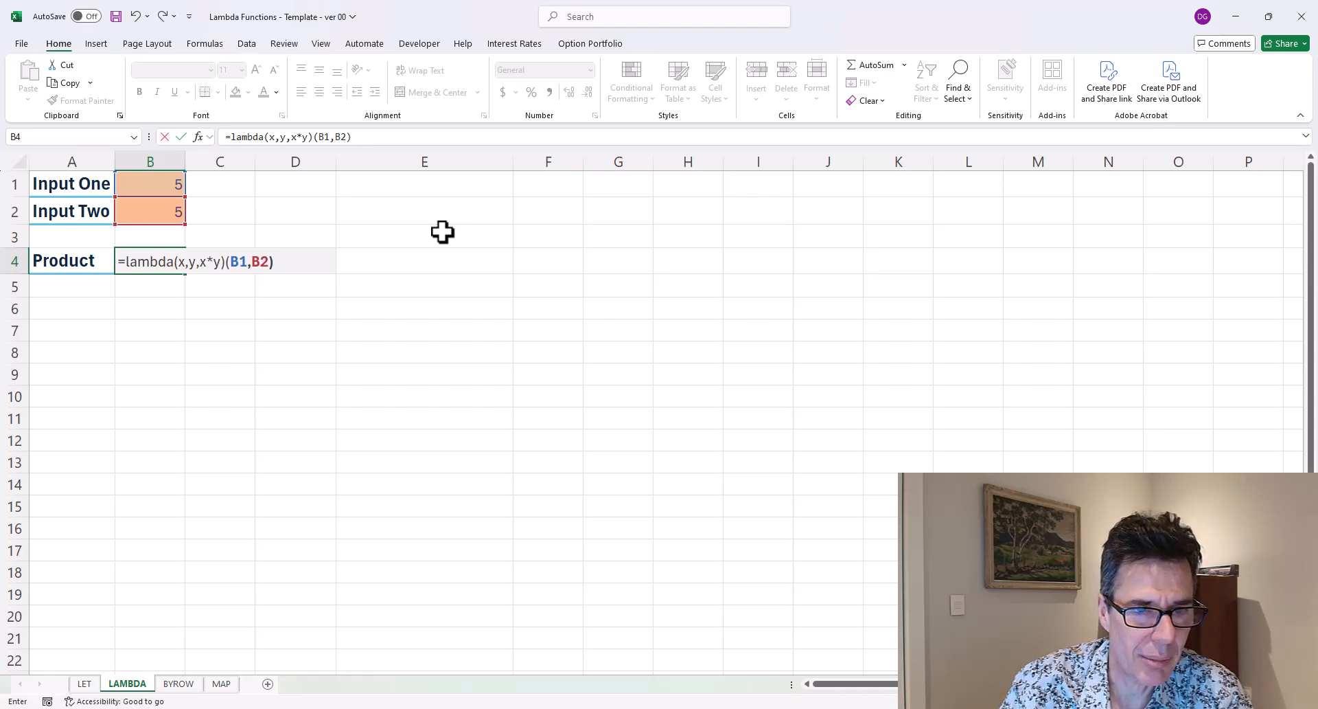
pyautogui.press('Return')
# Set Input Two in B2 to 3.
pyautogui.press('Up')
pyautogui.press('Up')
pyautogui.press('Up')
pyautogui.write('3')
pyautogui.press('Return')
pyautogui.press('Down')
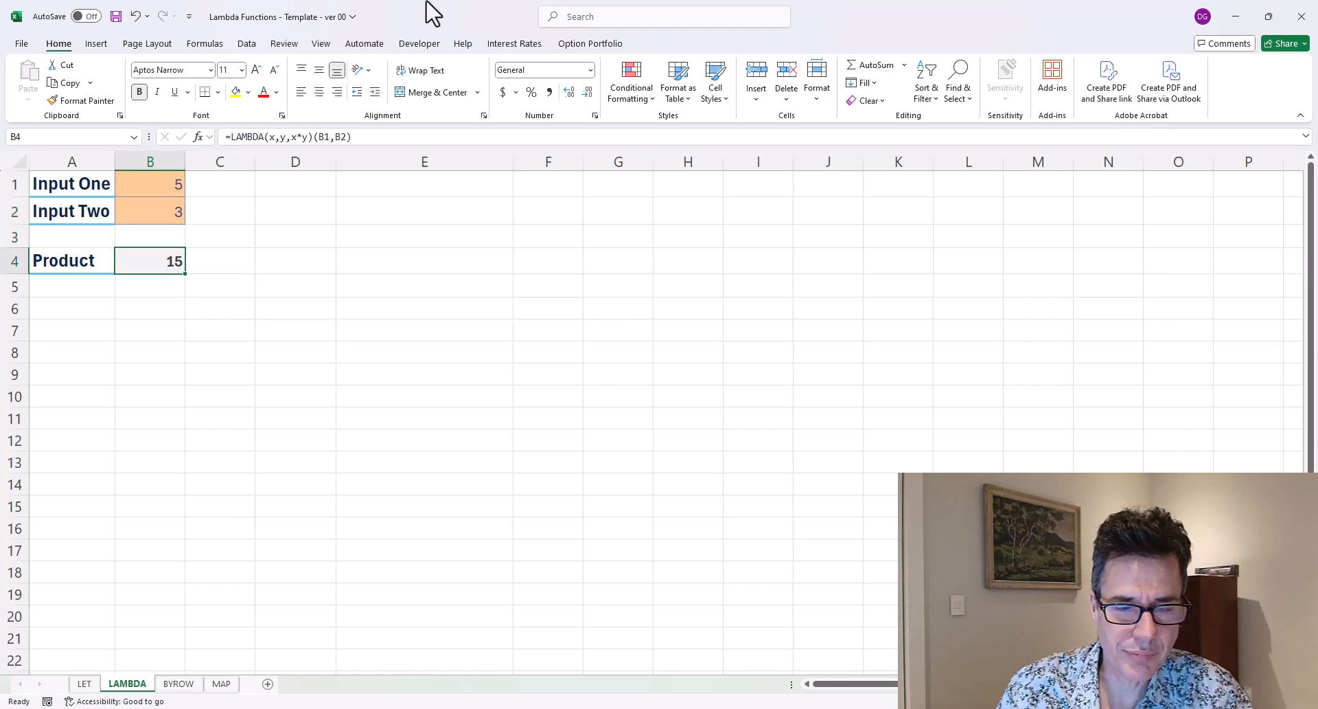
# Compare the LET formula in the SUM cell of the LET sheet with the LAMBDA formula in Product cell B4.
pyautogui.hotkey('ctrl', 'pageup')
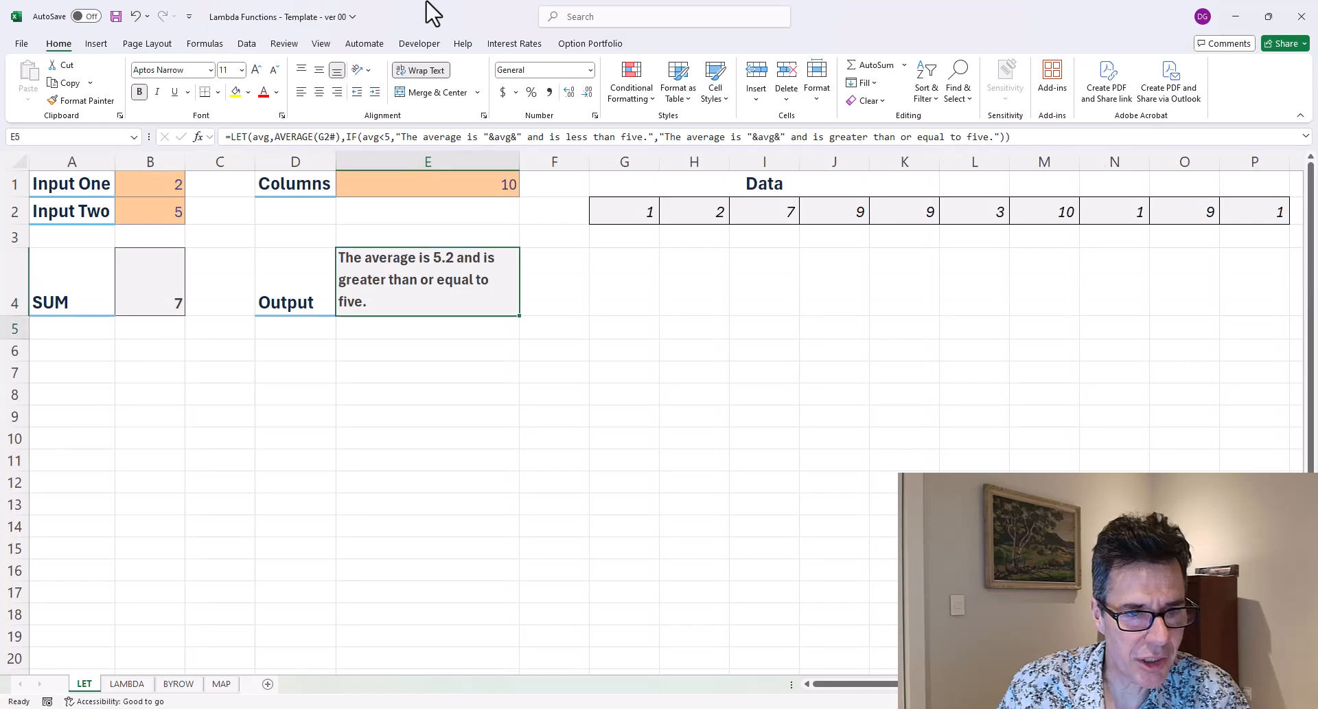
pyautogui.press('Home')
pyautogui.press('Right')
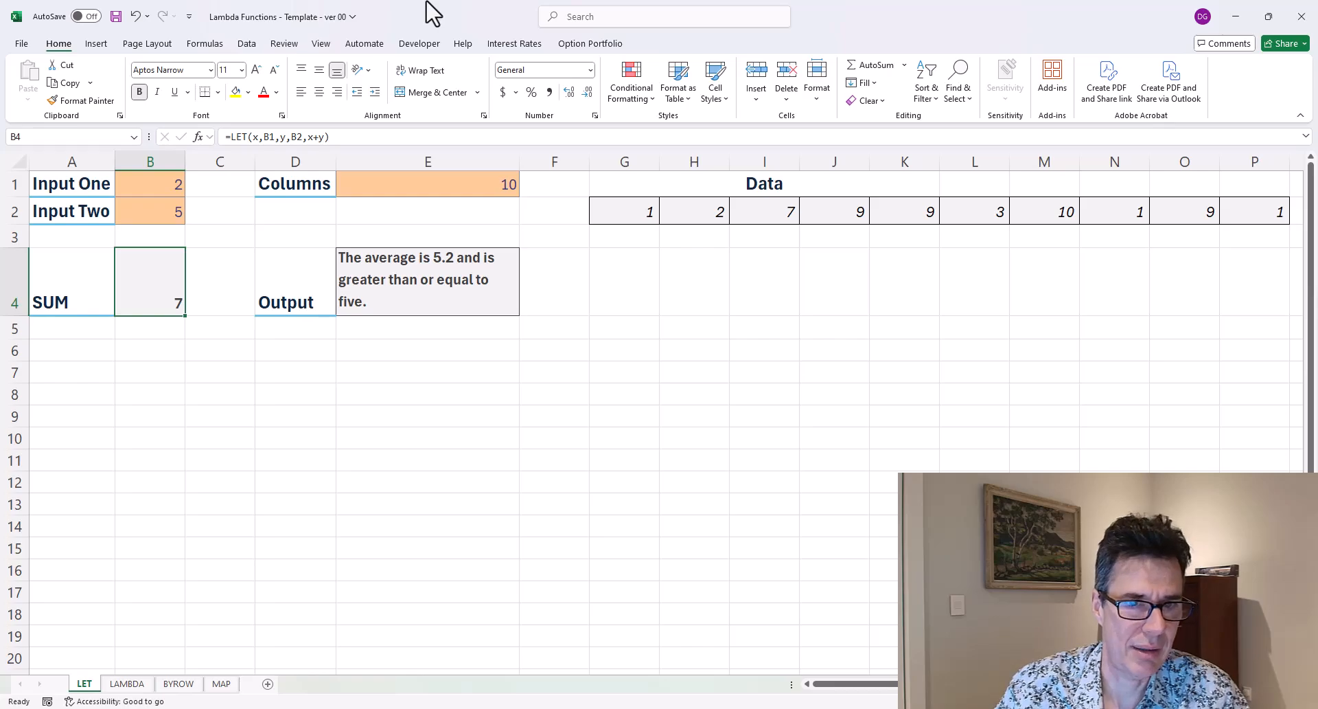
pyautogui.hotkey('ctrl', 'pagedown')
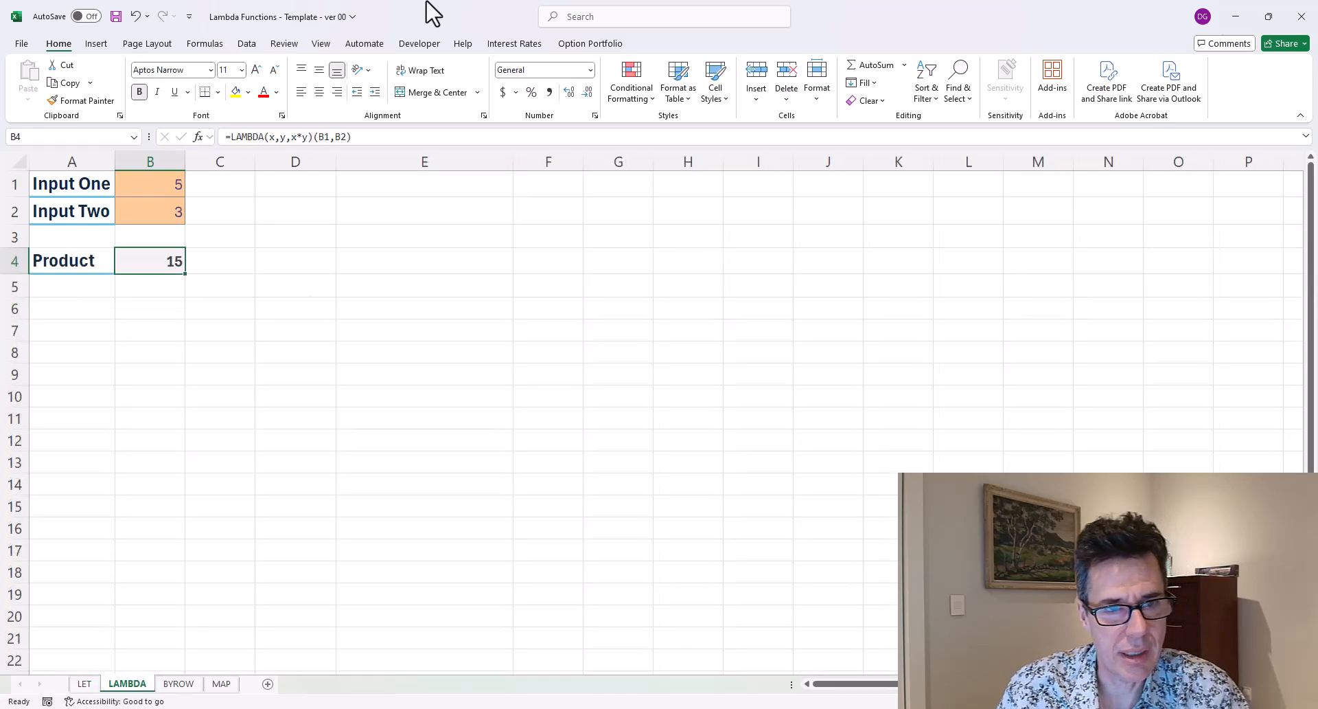
pyautogui.press('F2')
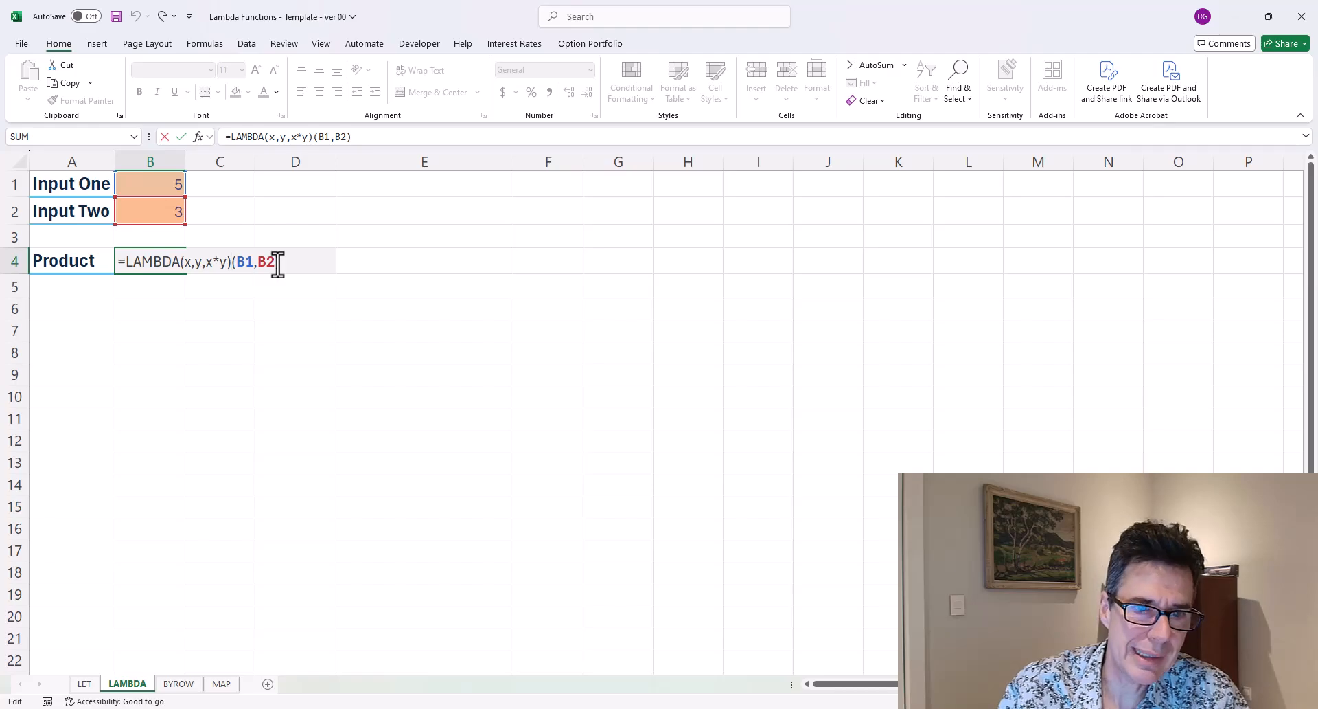
pyautogui.press('Return')
pyautogui.press('Up')
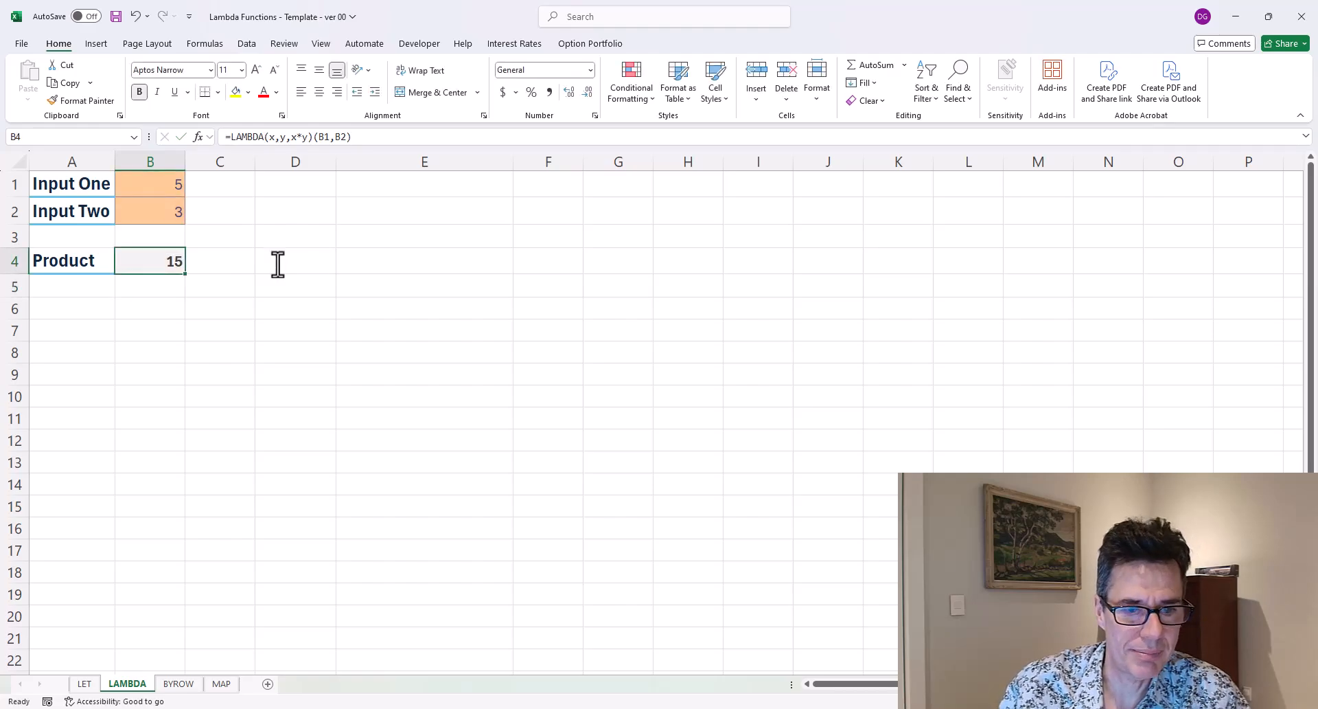
# On the BYROW sheet, set the Rows value in B1 to 10.
pyautogui.hotkey('ctrl', 'pagedown')
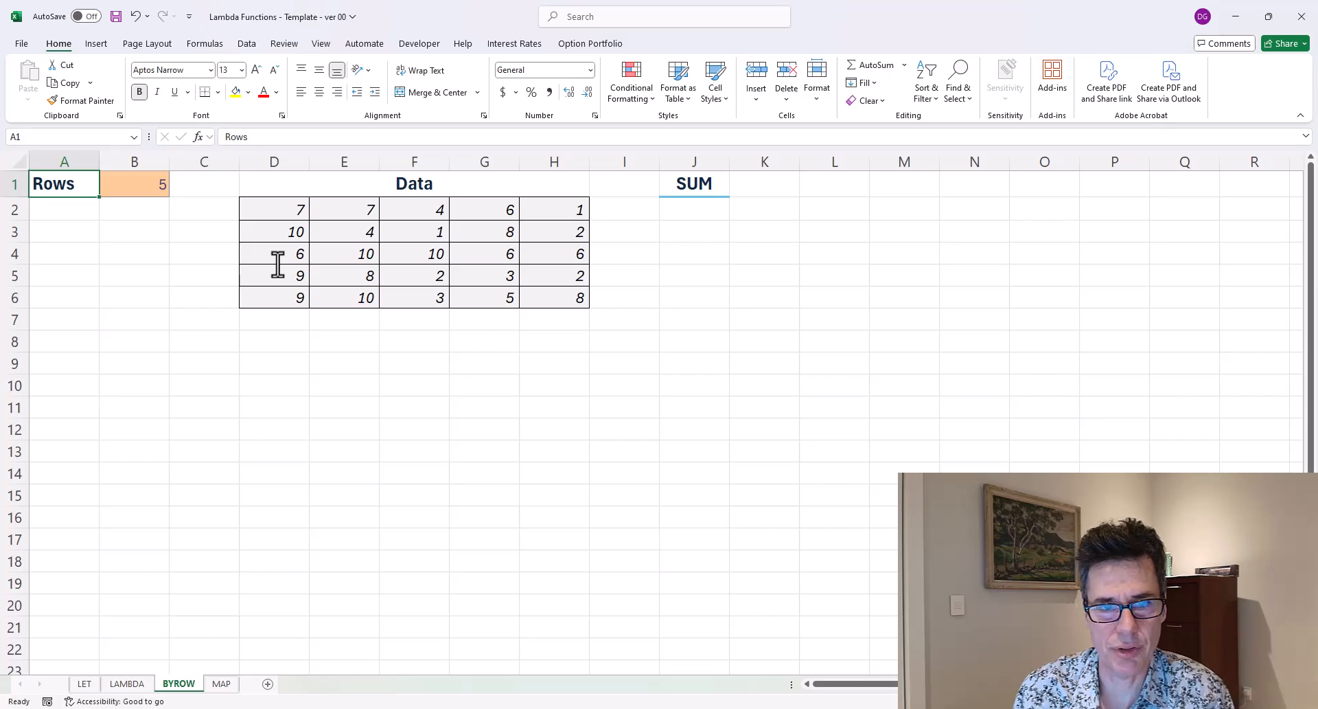
pyautogui.press('Right')
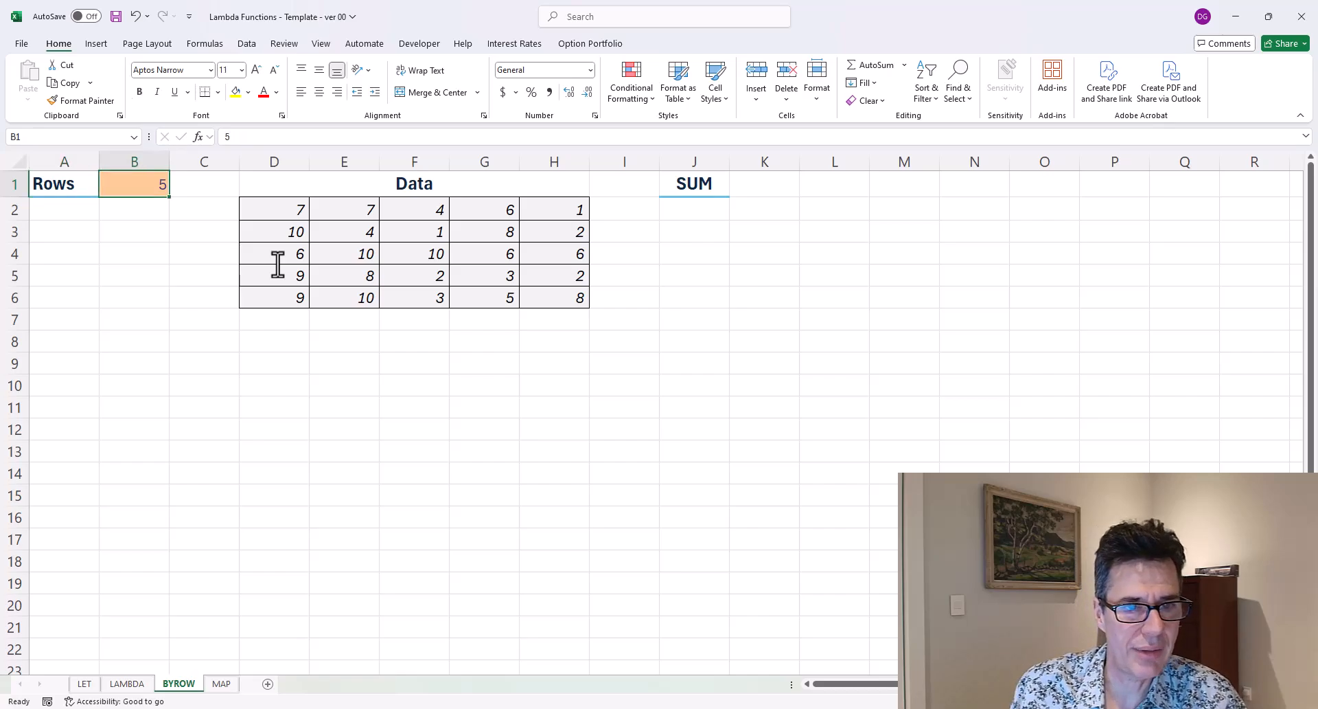
pyautogui.write('10')
pyautogui.press('Return')
pyautogui.press('Up')
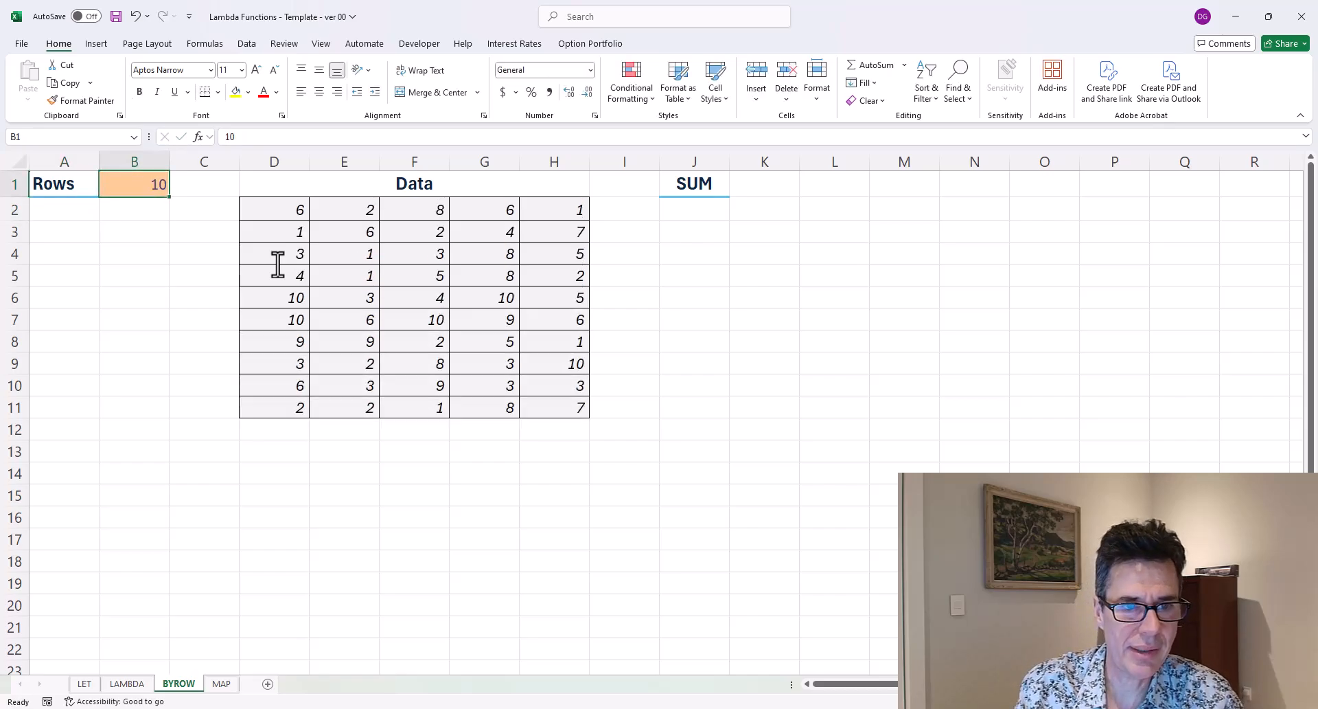
# Set the Rows value in B1 to 6.
pyautogui.write('6')
pyautogui.press('Return')
pyautogui.press('Up')
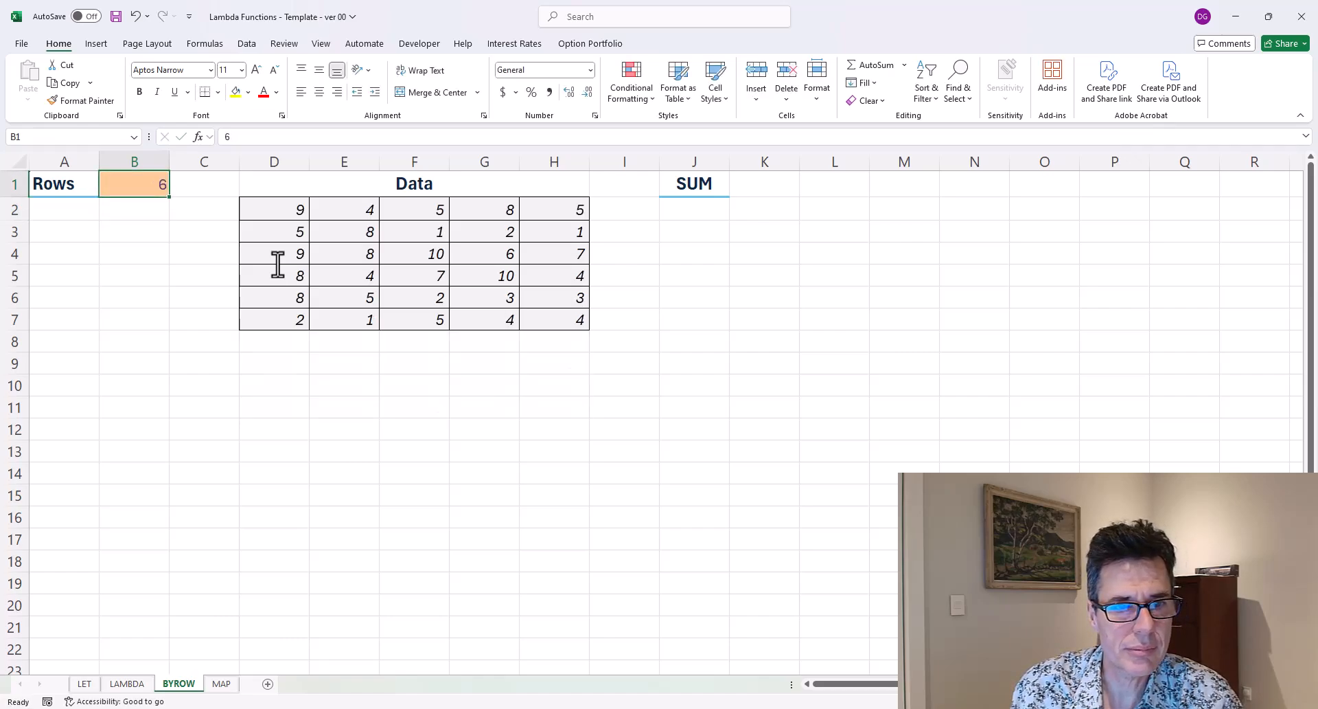
# Inspect the Data array cells and their RANDARRAY formula.
pyautogui.press('Right')
pyautogui.press('Right')
pyautogui.press('Right')
pyautogui.press('Down')
pyautogui.press('Left')
pyautogui.press('Left')
pyautogui.press('Left')
pyautogui.press('Left')
pyautogui.press('Left')
pyautogui.press('Right')
pyautogui.press('Right')
pyautogui.press('Right')
pyautogui.press('Right')
pyautogui.press('Right')
pyautogui.press('Right')
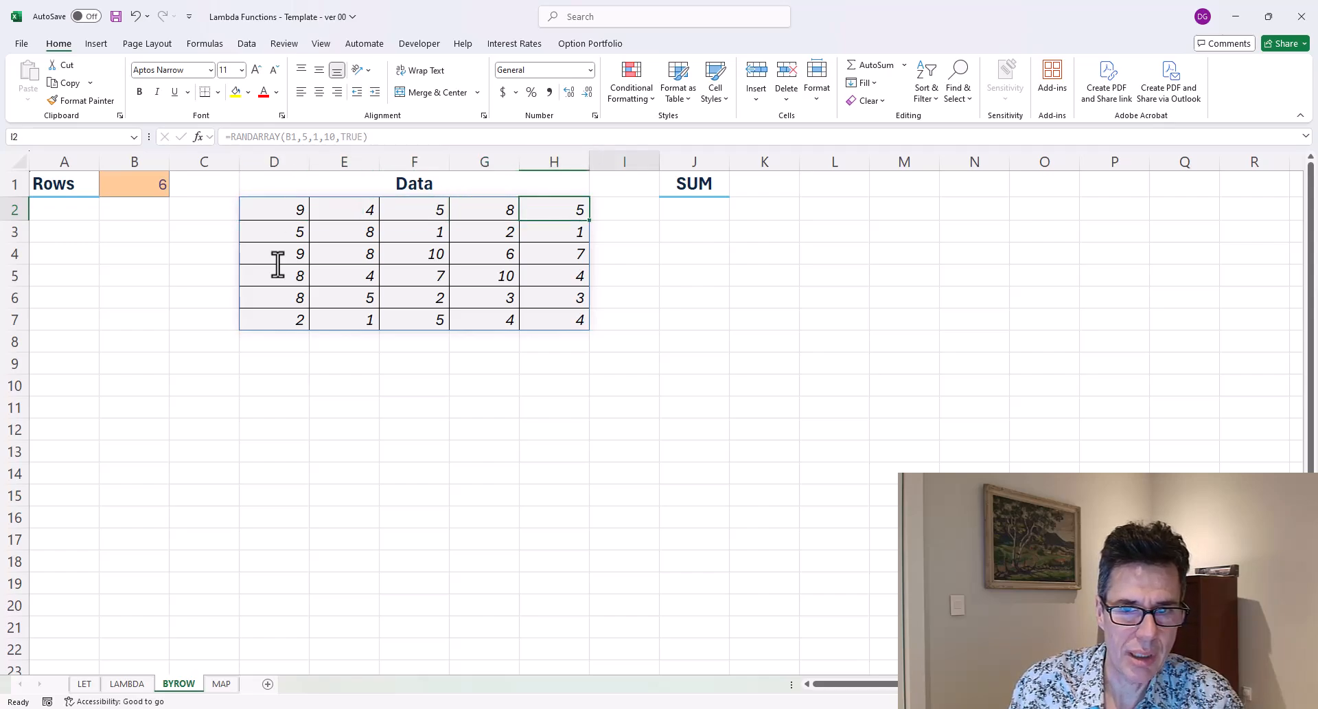
# Enter =SUM(D2#) in SUM cell J2, then delete it again.
pyautogui.write('=sum(')
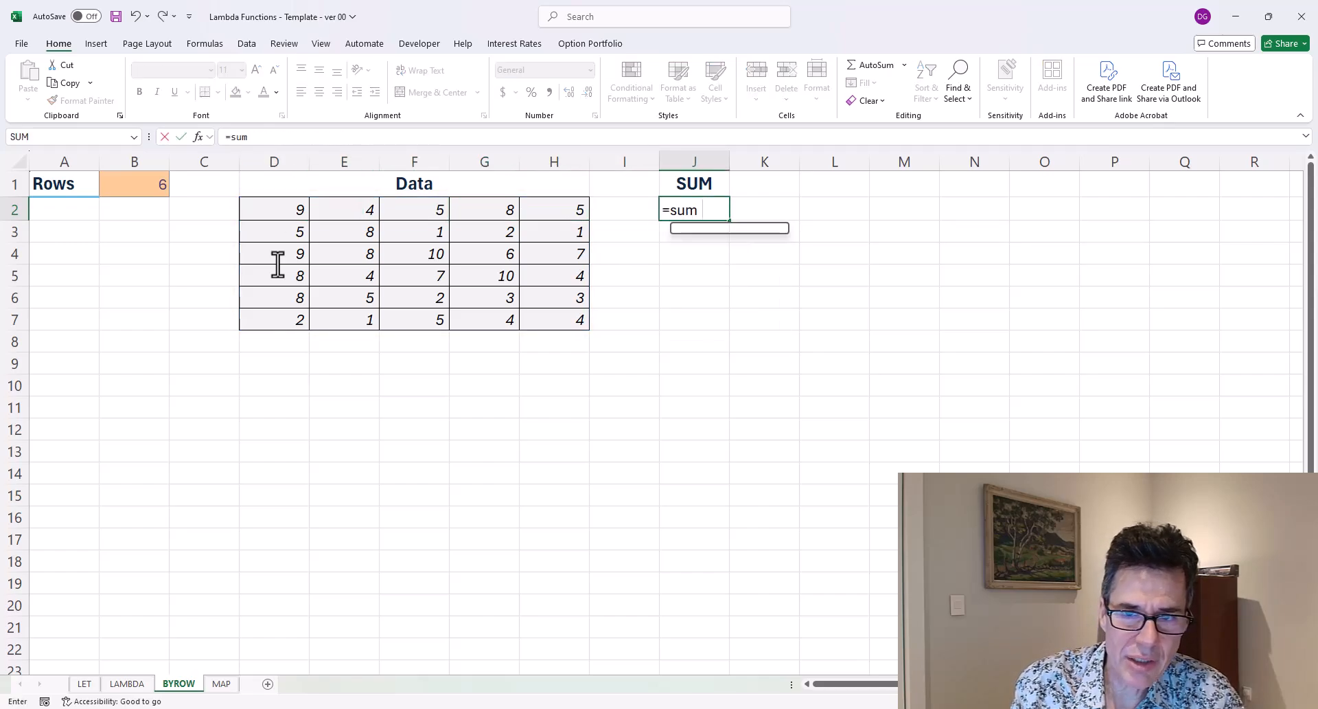
pyautogui.press('Left')
pyautogui.press('Left')
pyautogui.press('Left')
pyautogui.press('Left')
pyautogui.press('Left')
pyautogui.press('Left')
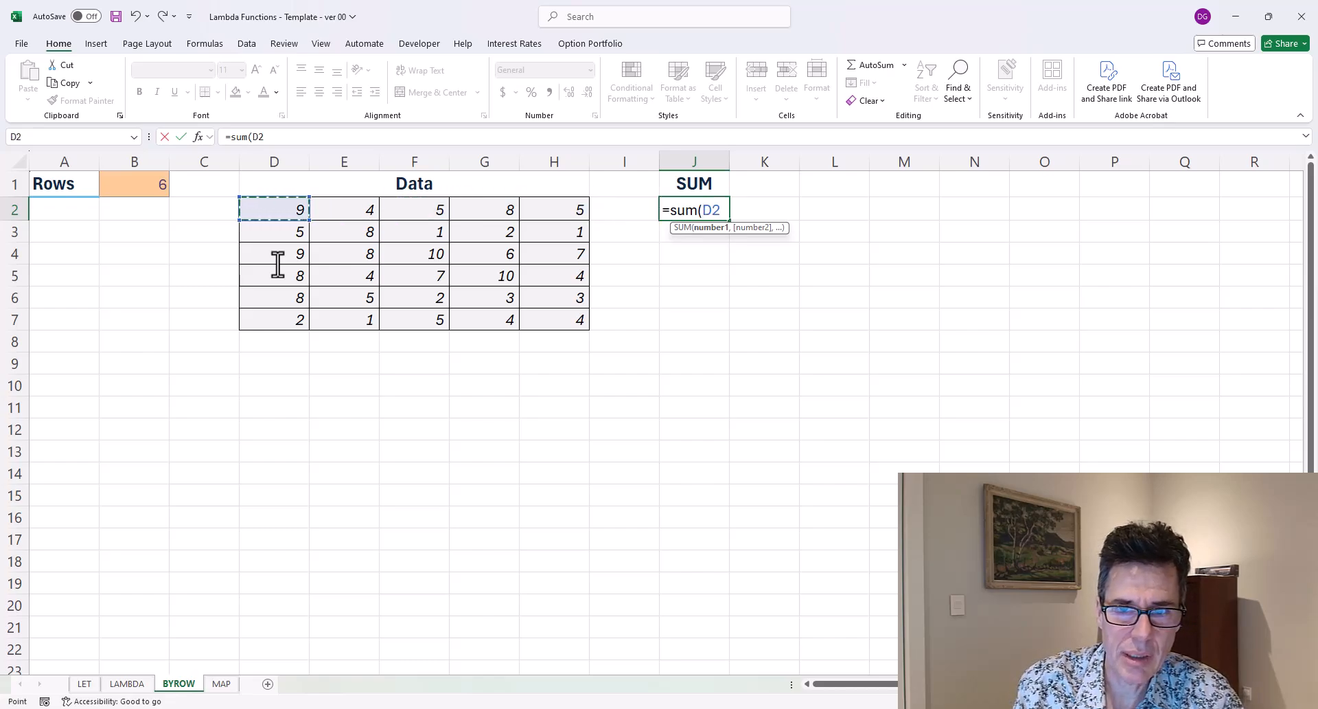
pyautogui.write('#)')
pyautogui.press('Return')
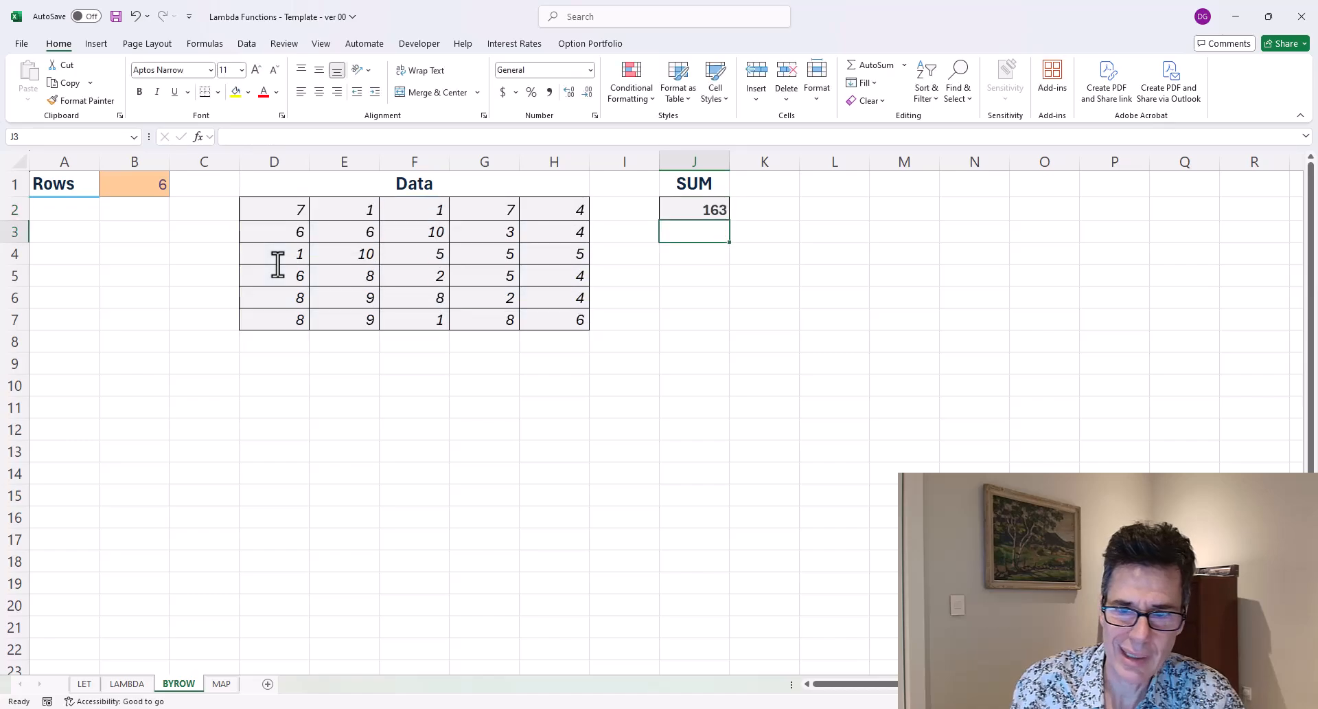
pyautogui.press('Up')
pyautogui.press('Delete')
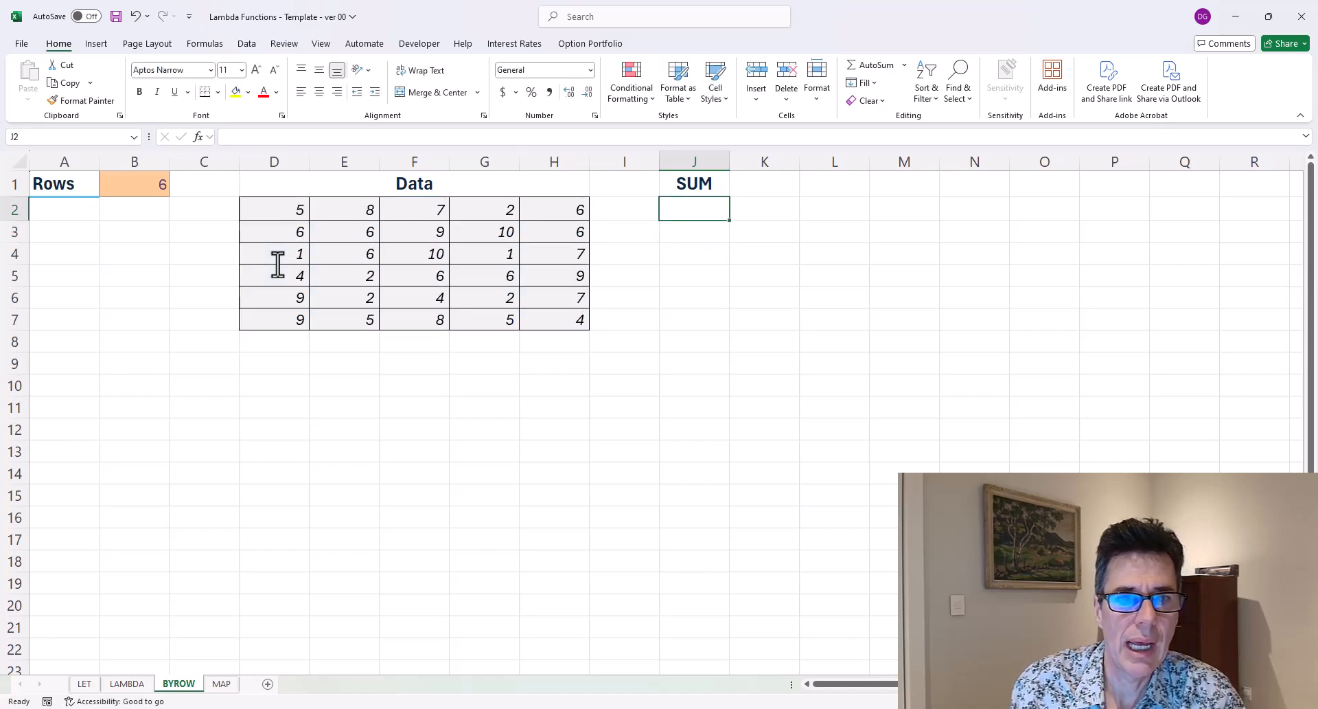
# Enter a SUM of the first data row D2:H2 in cell J2.
pyautogui.write('=sum(')
pyautogui.press('Left')
pyautogui.press('Left')
pyautogui.press('Left')
pyautogui.press('Left')
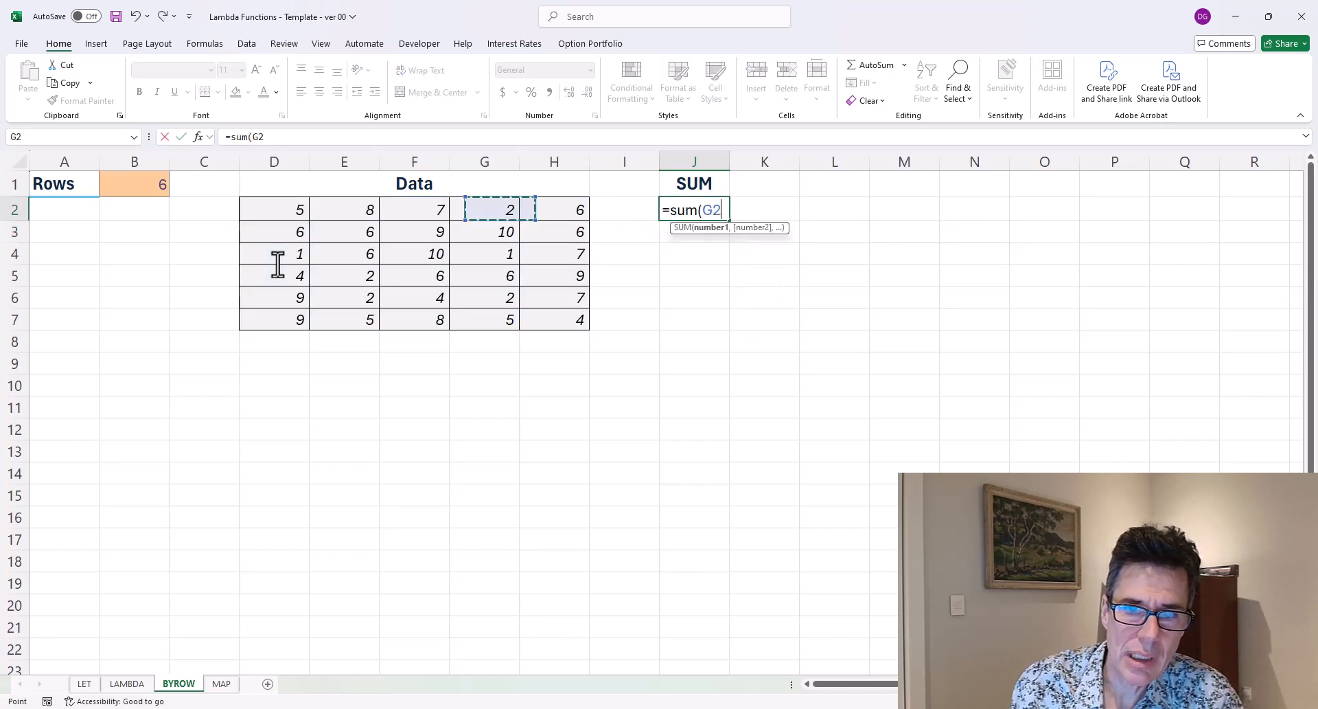
pyautogui.press('Left')
pyautogui.press('Left')
pyautogui.hotkey('shift', 'Right')
pyautogui.hotkey('shift', 'Right')
pyautogui.hotkey('shift', 'Right')
pyautogui.hotkey('shift', 'Right')
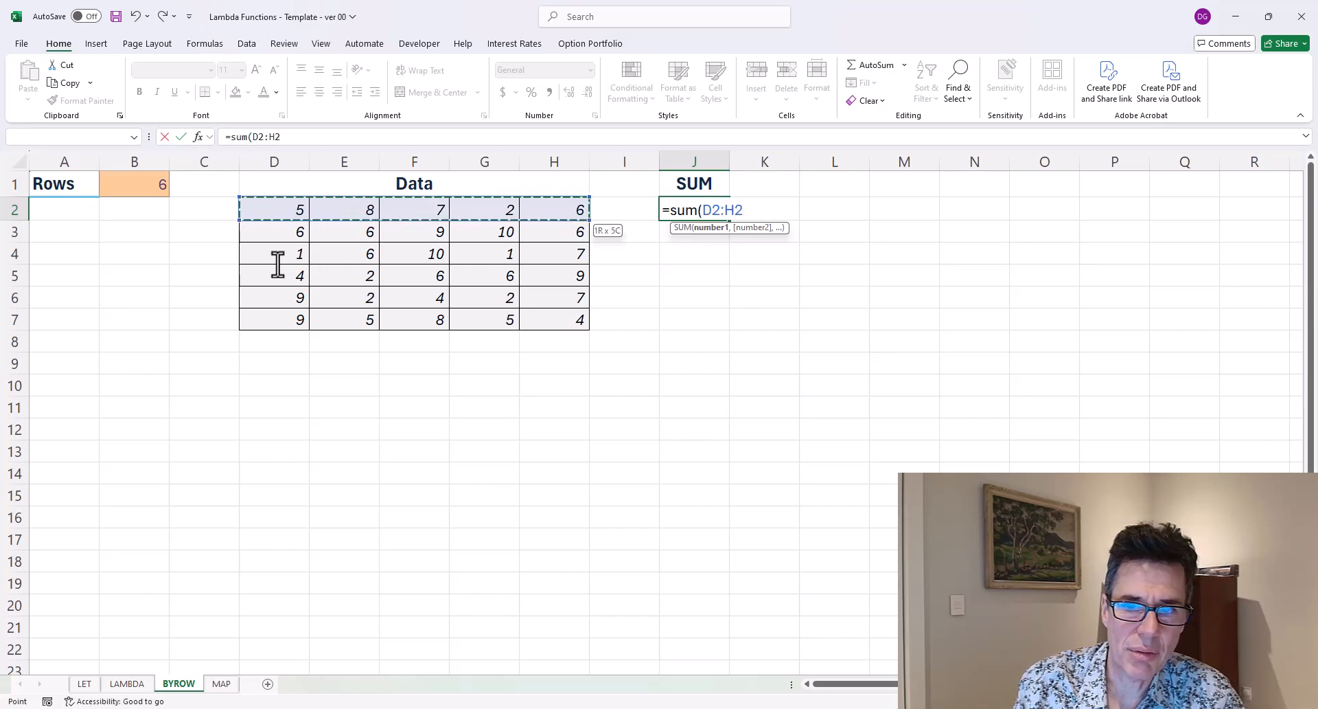
pyautogui.write(')')
pyautogui.hotkey('ctrl', 'Return')
# Copy the row SUM formula from J2 down the column to the remaining data rows.
pyautogui.hotkey('ctrl', 'c')
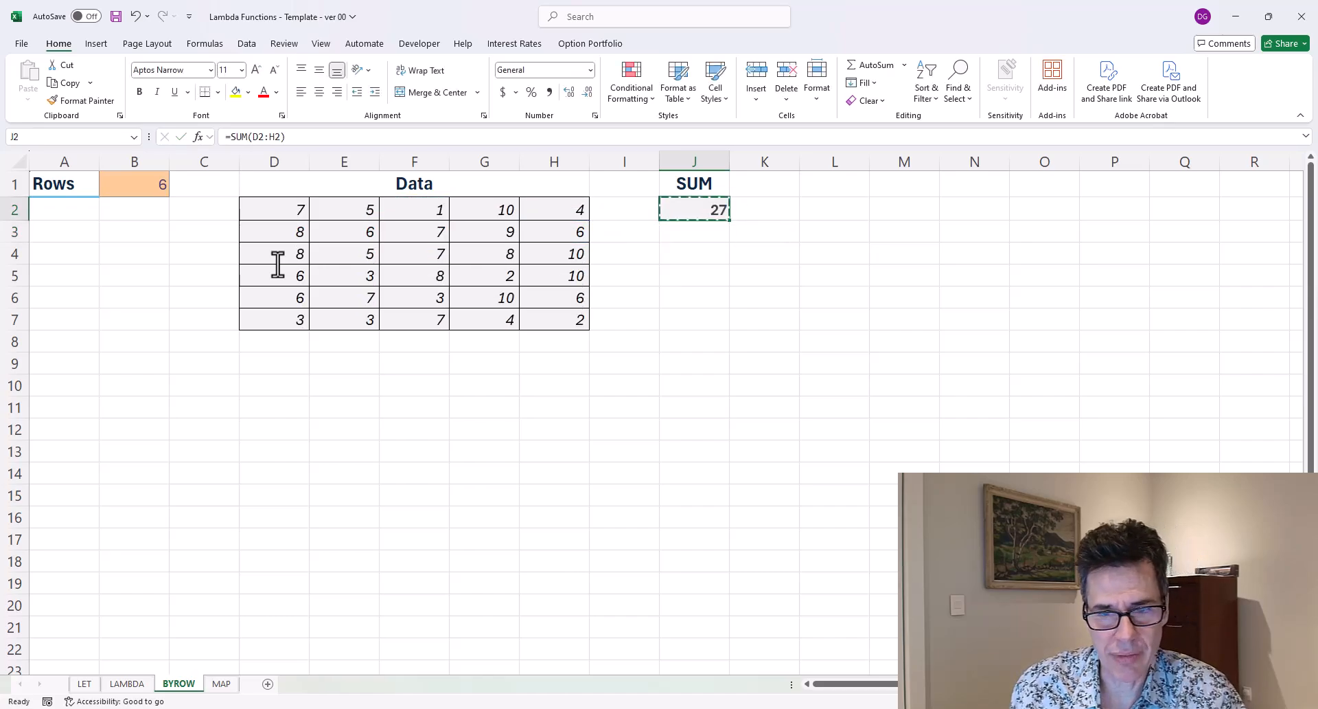
pyautogui.hotkey('shift', 'Down')
pyautogui.hotkey('shift', 'Down')
pyautogui.hotkey('shift', 'Down')
pyautogui.hotkey('shift', 'Down')
pyautogui.hotkey('shift', 'Down')
pyautogui.hotkey('ctrl', 'v')
# Set the Rows value in B1 to 10.
pyautogui.hotkey('ctrl', 'Home')
pyautogui.press('Right')
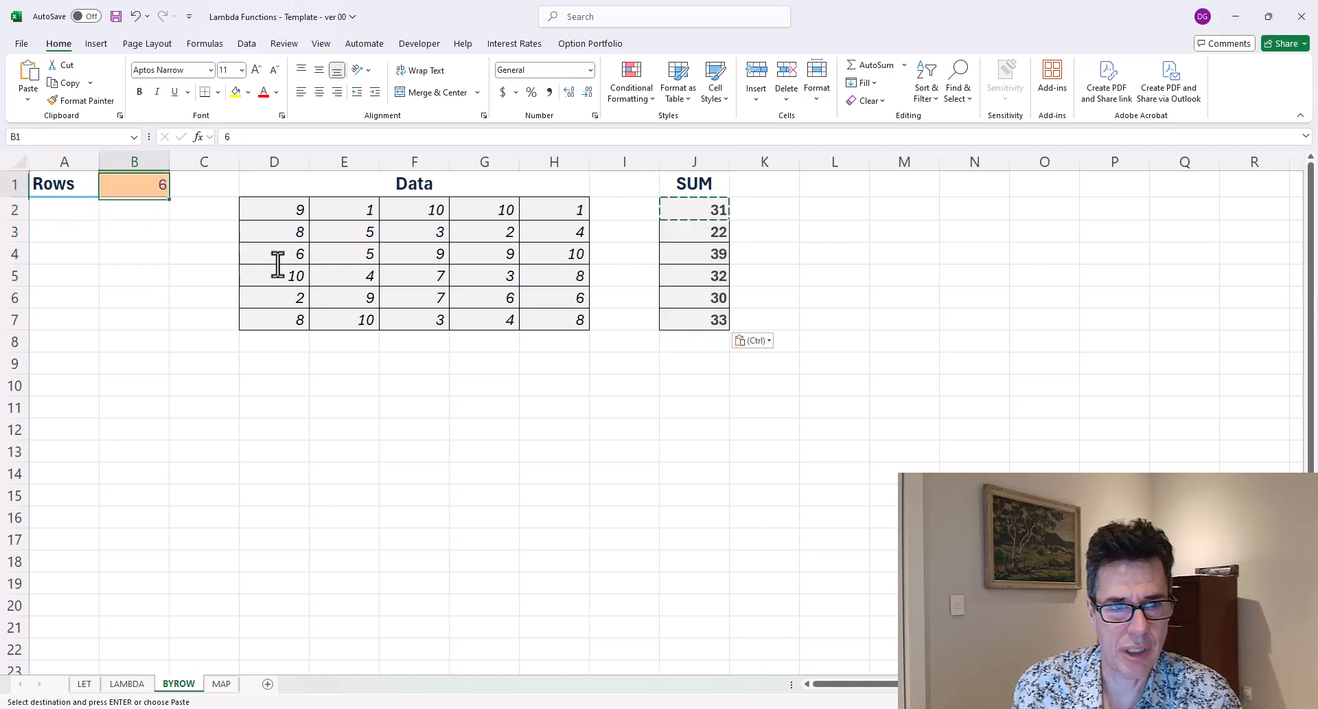
pyautogui.write('10')
pyautogui.press('Return')
# Examine the expanded Data rows against the SUM formulas in column J.
pyautogui.press('Down')
pyautogui.press('Down')
pyautogui.press('Down')
pyautogui.press('Right')
pyautogui.press('Right')
pyautogui.press('Right')
pyautogui.press('Right')
pyautogui.press('Right')
pyautogui.press('Right')
pyautogui.press('Right')
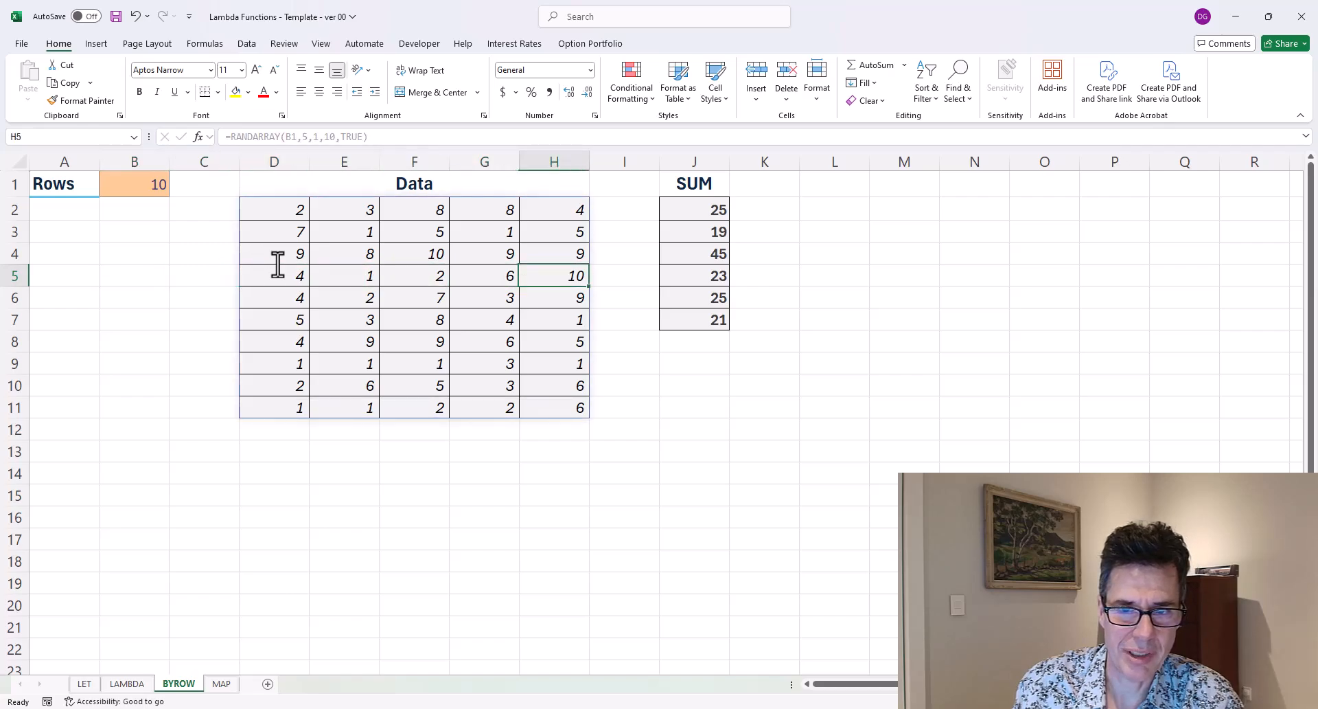
pyautogui.press('Down')
pyautogui.press('Down')
pyautogui.press('Right')
pyautogui.press('Down')
pyautogui.press('Down')
pyautogui.press('Down')
pyautogui.press('Up')
pyautogui.press('Up')
pyautogui.press('Up')
pyautogui.press('Up')
pyautogui.press('Up')
pyautogui.press('Up')
pyautogui.press('Up')
pyautogui.press('Up')
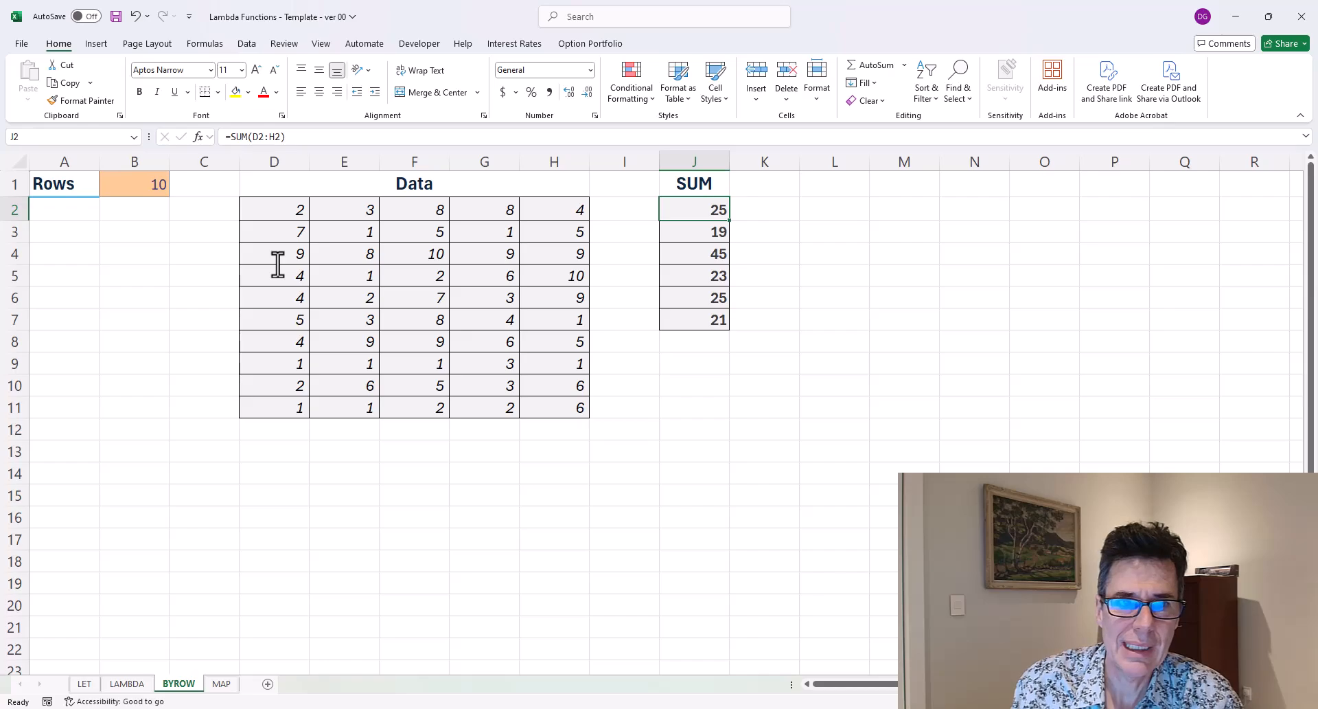
pyautogui.press('Left')
pyautogui.press('Left')
pyautogui.press('Left')
pyautogui.press('Left')
pyautogui.press('Left')
pyautogui.press('Left')
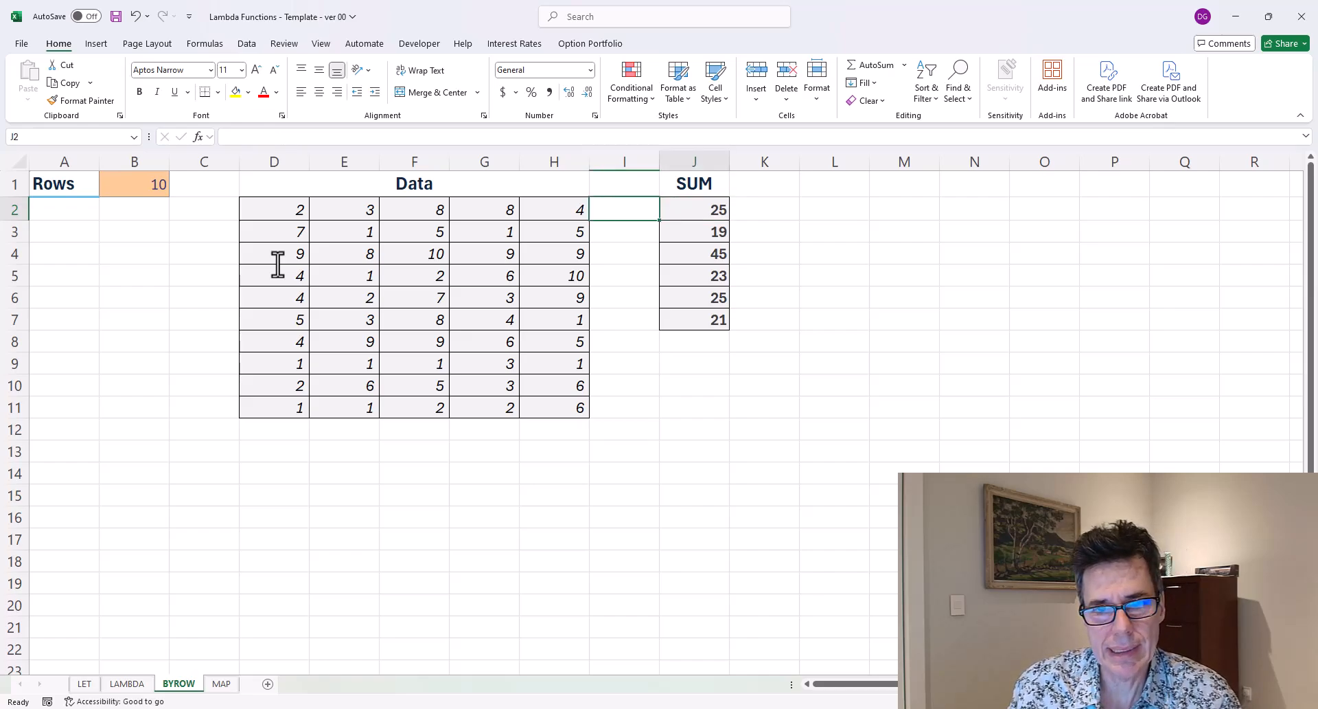
pyautogui.press('Right')
pyautogui.press('Right')
pyautogui.press('Right')
pyautogui.press('Right')
pyautogui.press('Right')
pyautogui.press('Right')
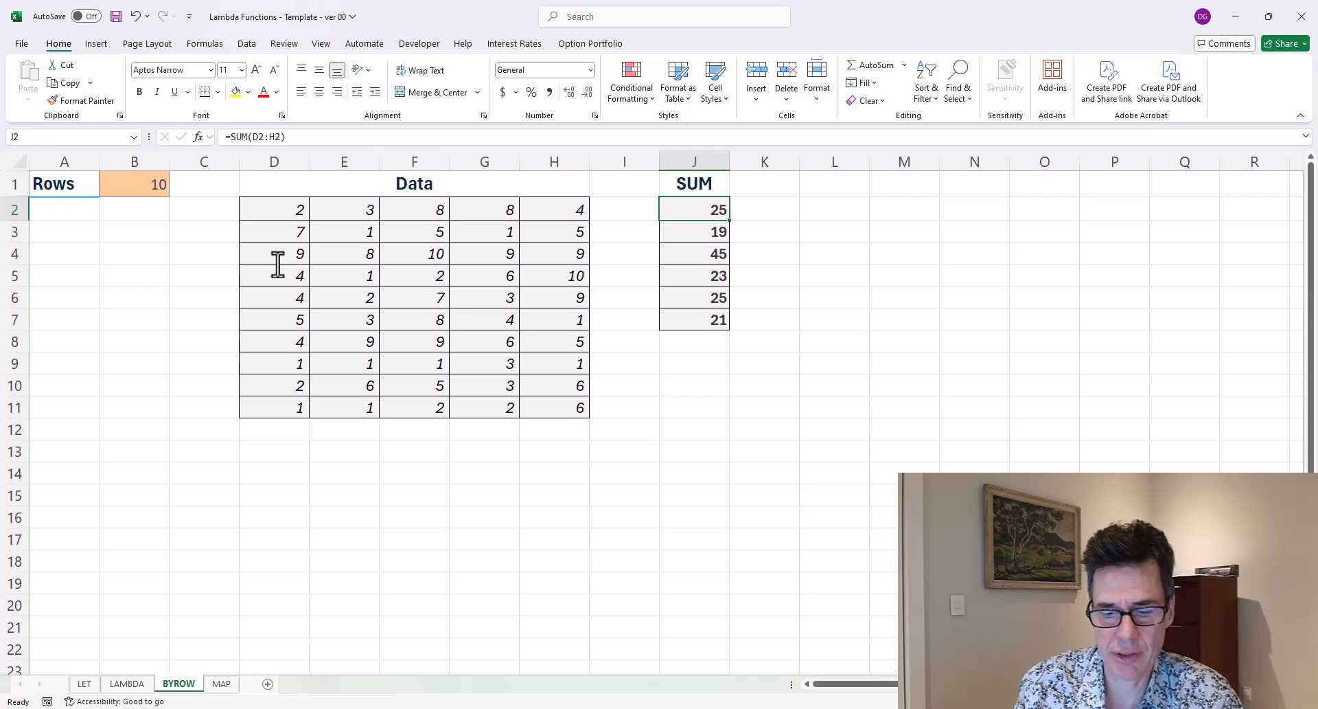
pyautogui.write('=by')
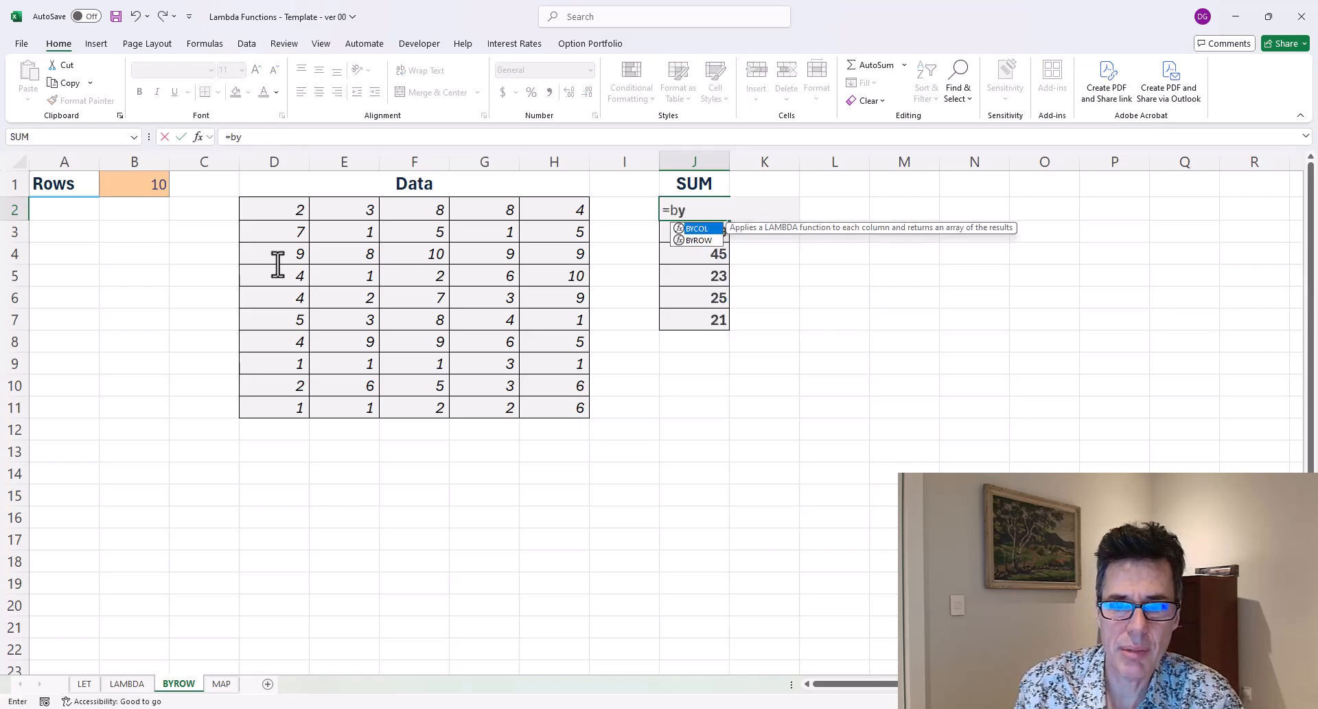
pyautogui.write('row(')
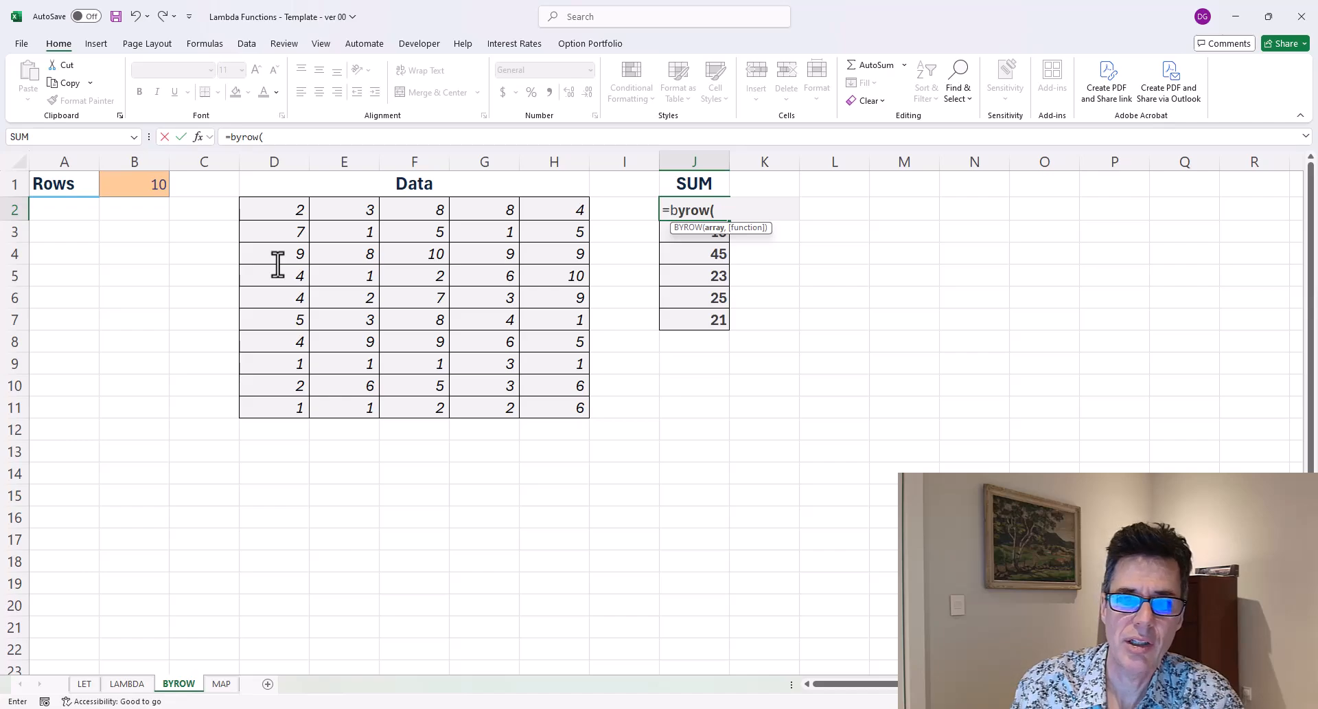
pyautogui.press('Escape')
# Delete the copied SUM formulas below J2 in the SUM column.
pyautogui.press('Down')
pyautogui.hotkey('ctrl', 'shift', 'Down')
pyautogui.press('Delete')
pyautogui.press('Up')
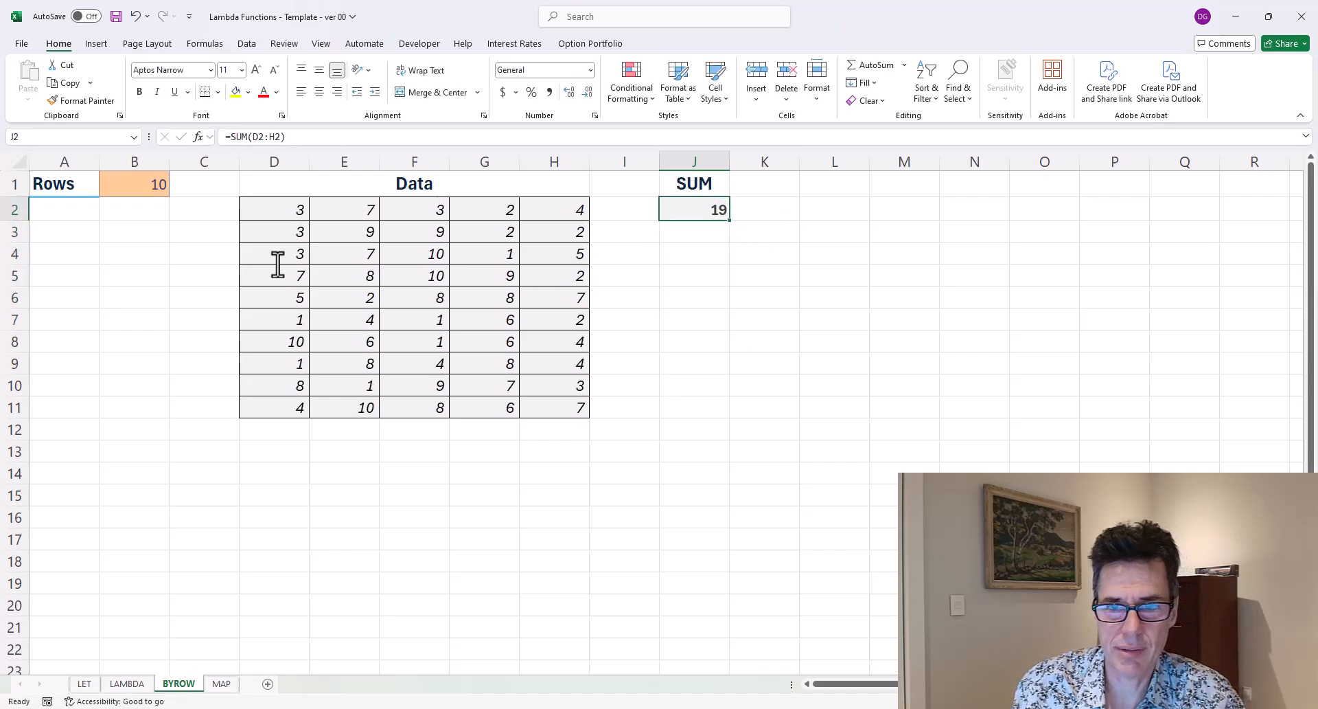
# Enter =BYROW(D2#,LAMBDA(arr,SUM(arr))) in J2 to sum every row of the spilled Data range.
pyautogui.write('=byrow(')
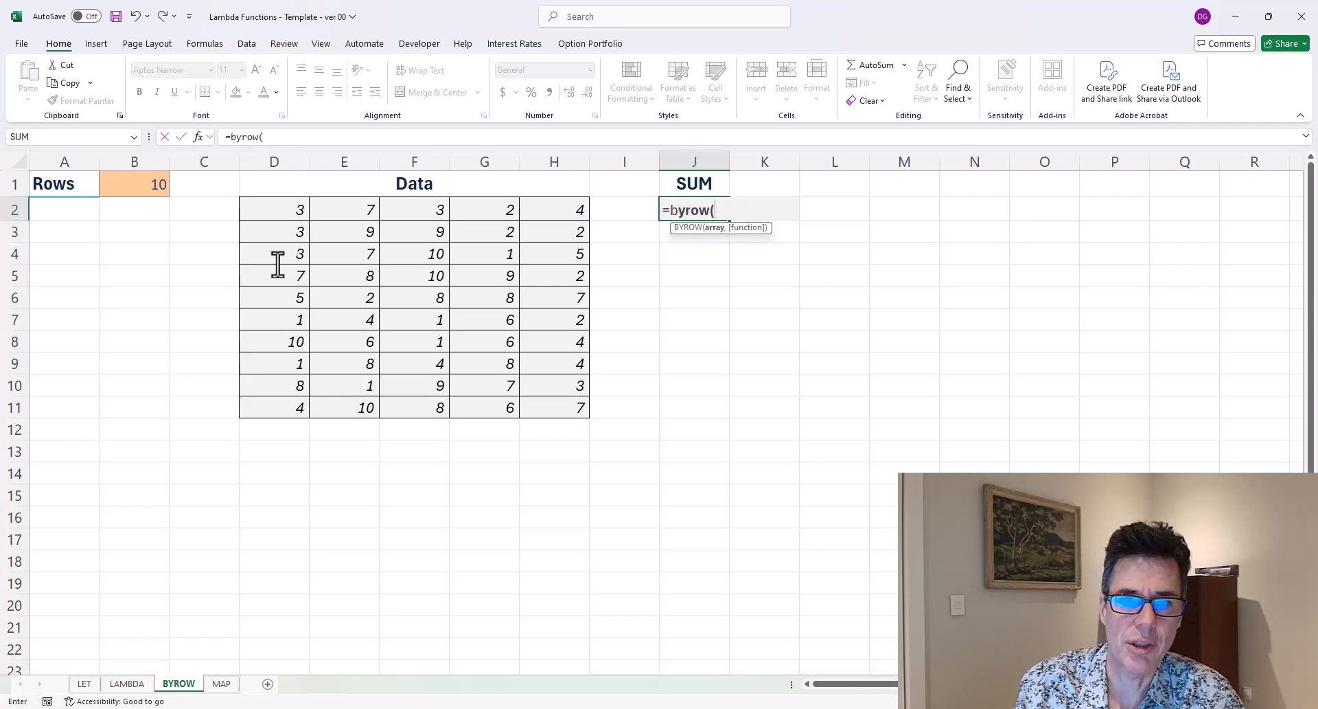
pyautogui.press('Left')
pyautogui.press('Left')
pyautogui.press('Left')
pyautogui.press('Left')
pyautogui.press('Left')
pyautogui.press('Left')
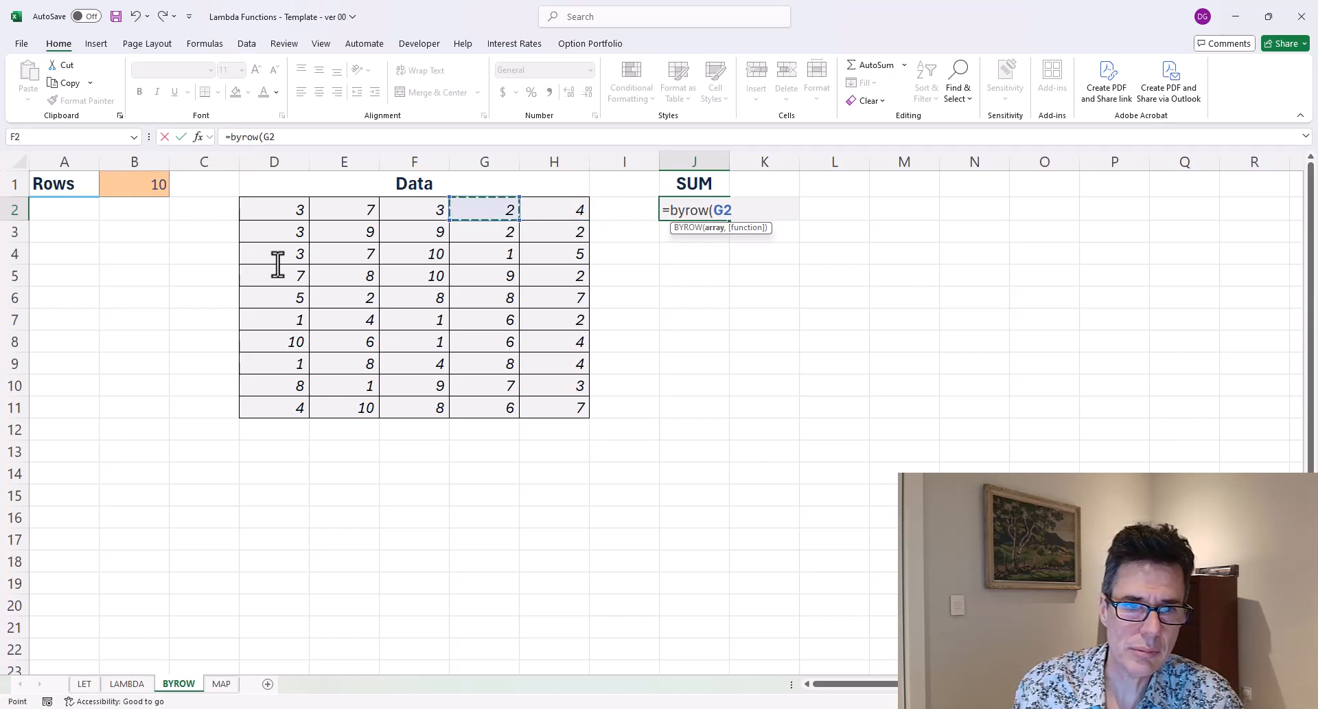
pyautogui.write('#')
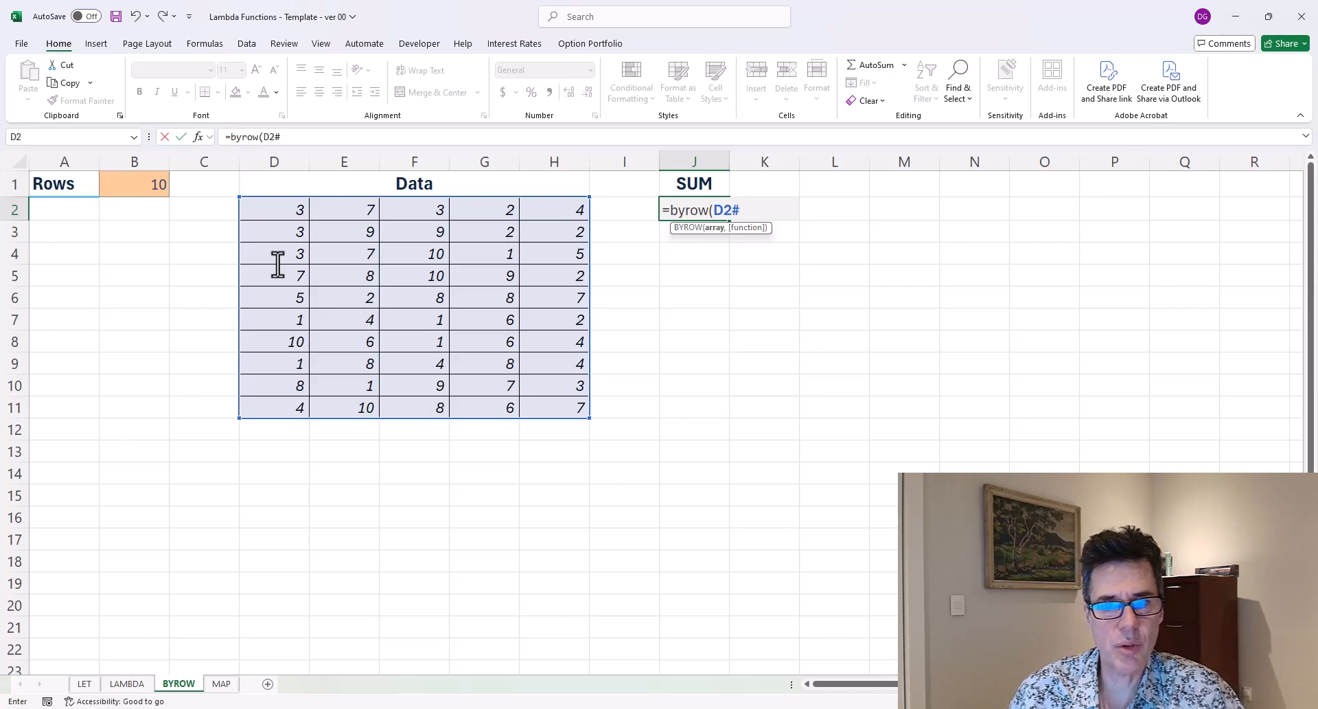
pyautogui.write(',')
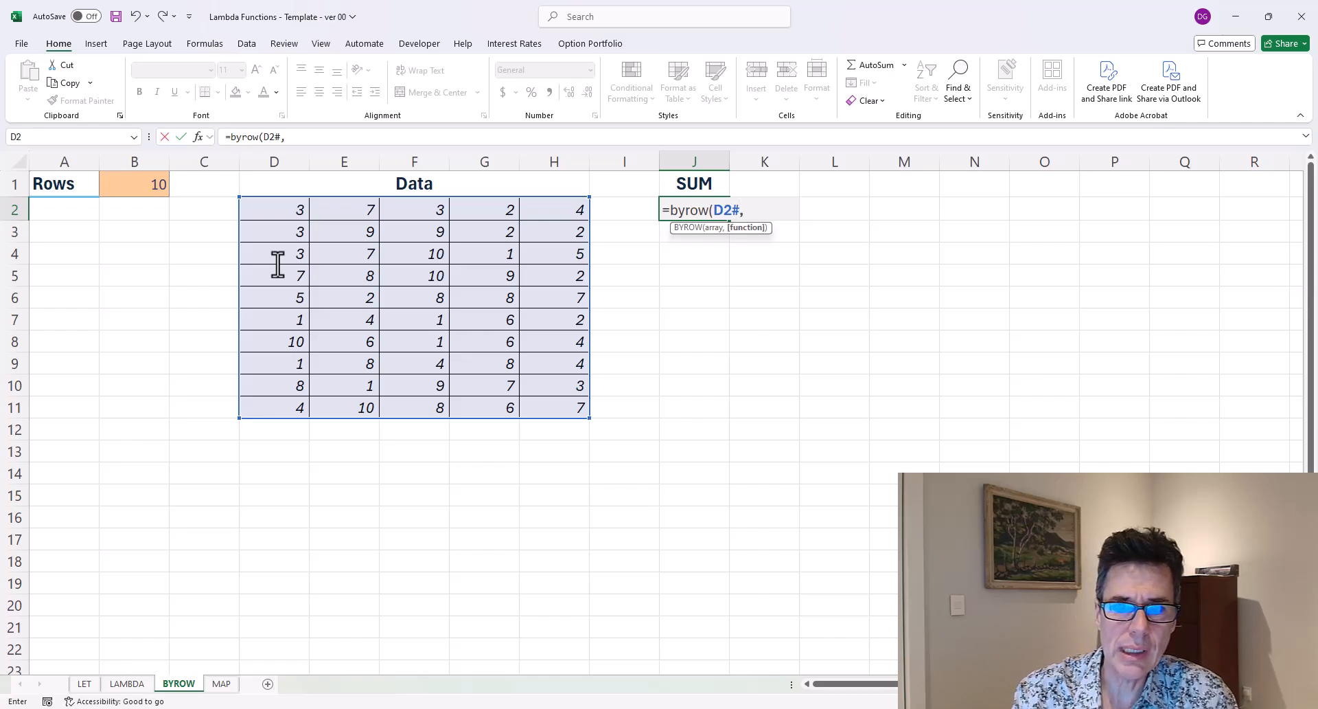
pyautogui.write('lamb')
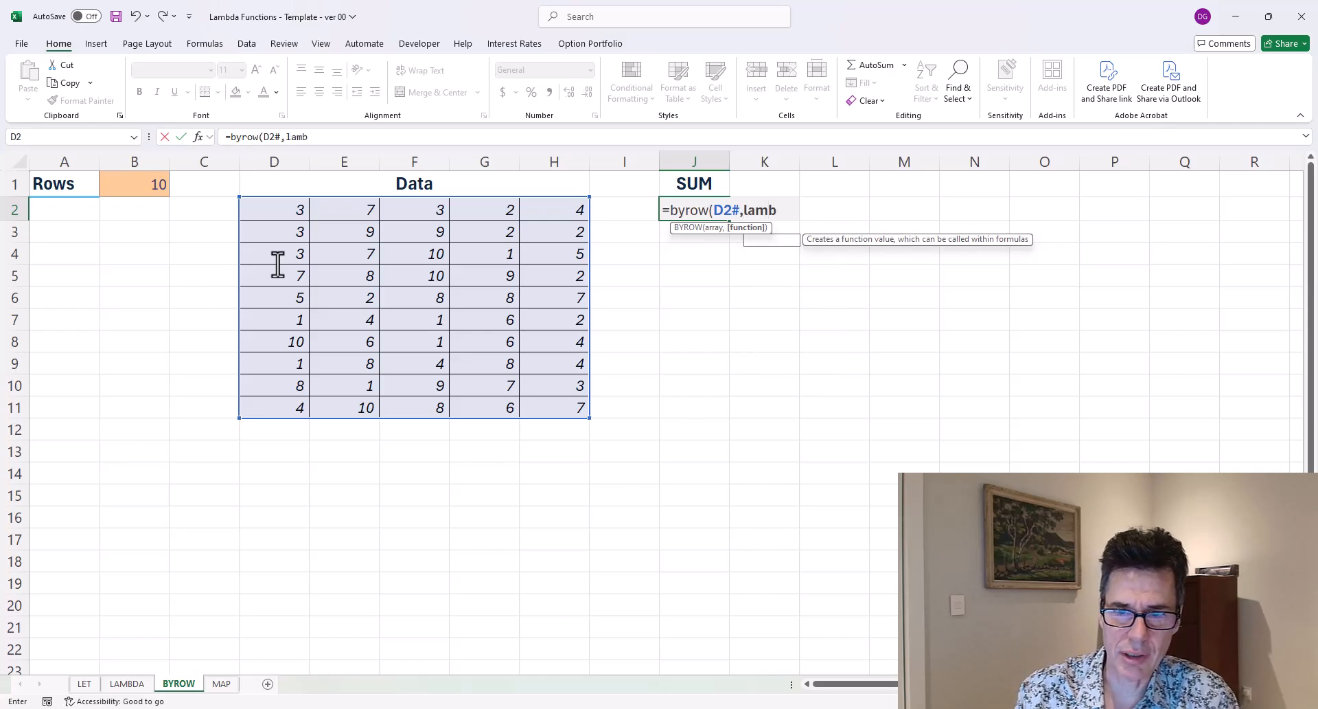
pyautogui.write('da(row')
pyautogui.press('BackSpace')
pyautogui.press('BackSpace')
pyautogui.press('BackSpace')
pyautogui.write('arr')
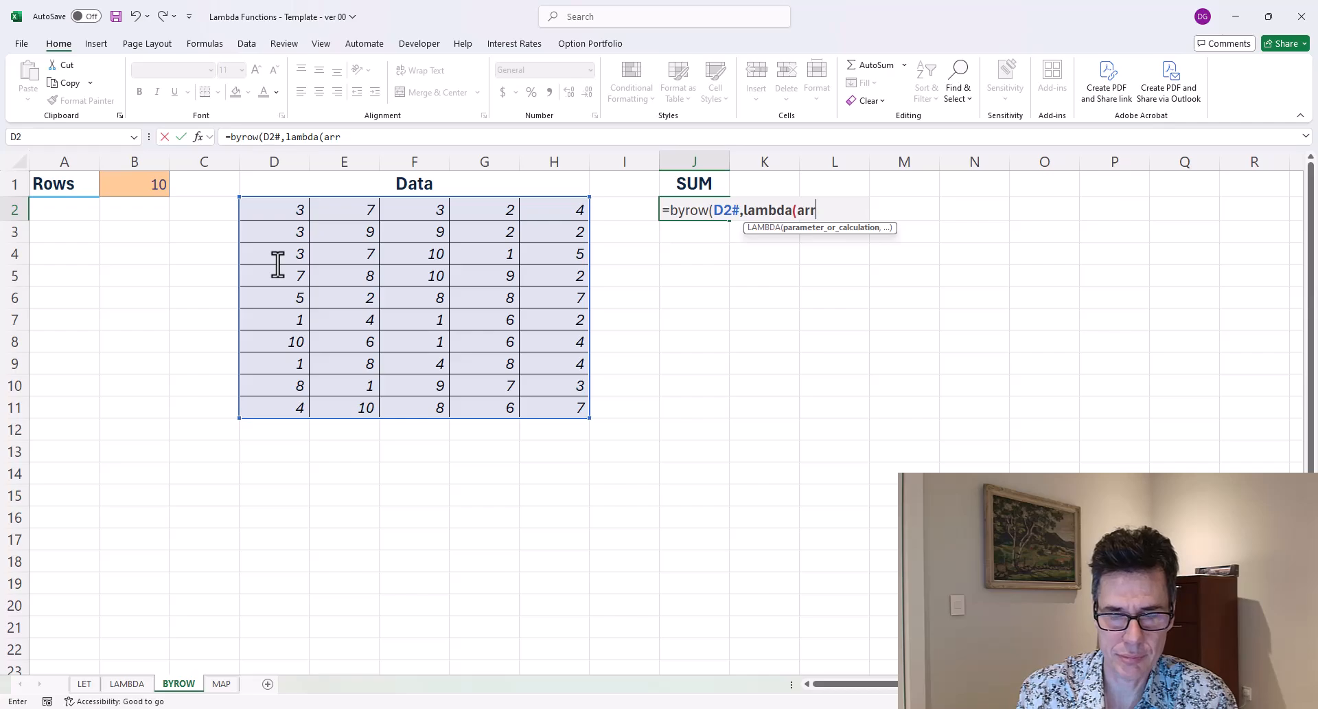
pyautogui.write(',sum')
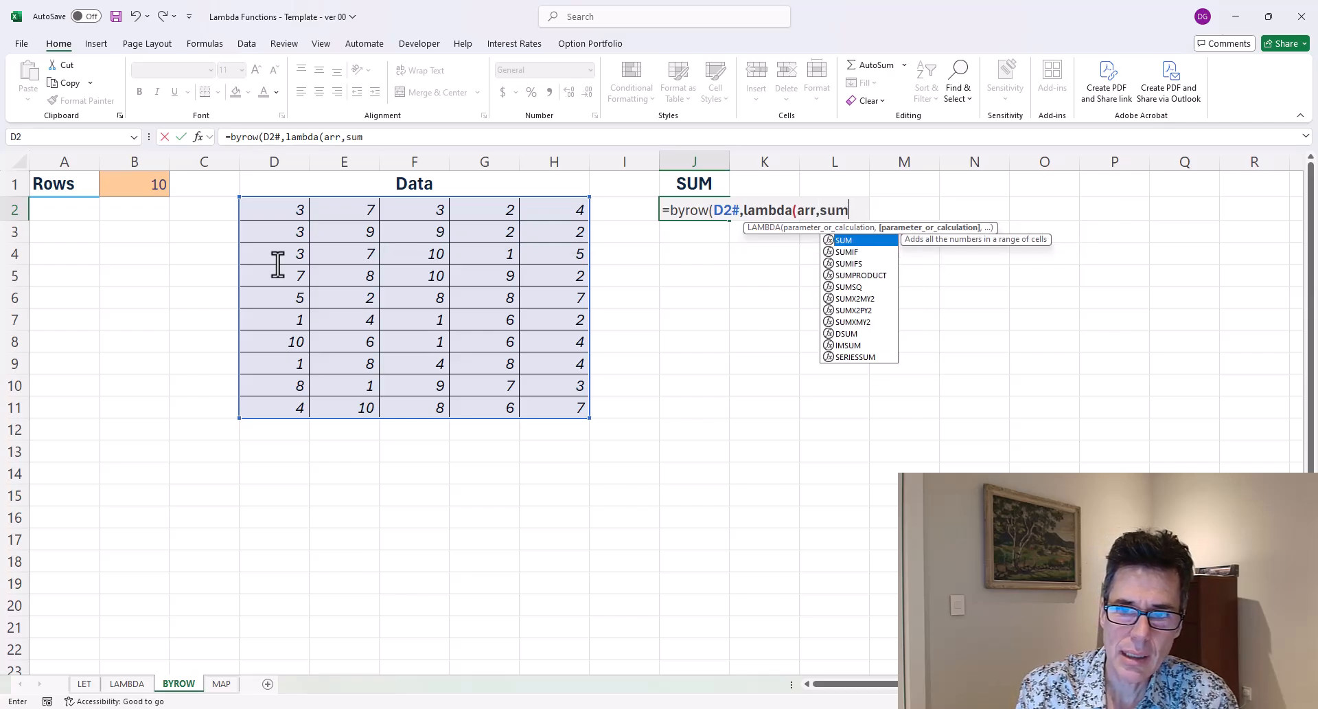
pyautogui.write('(arr)')
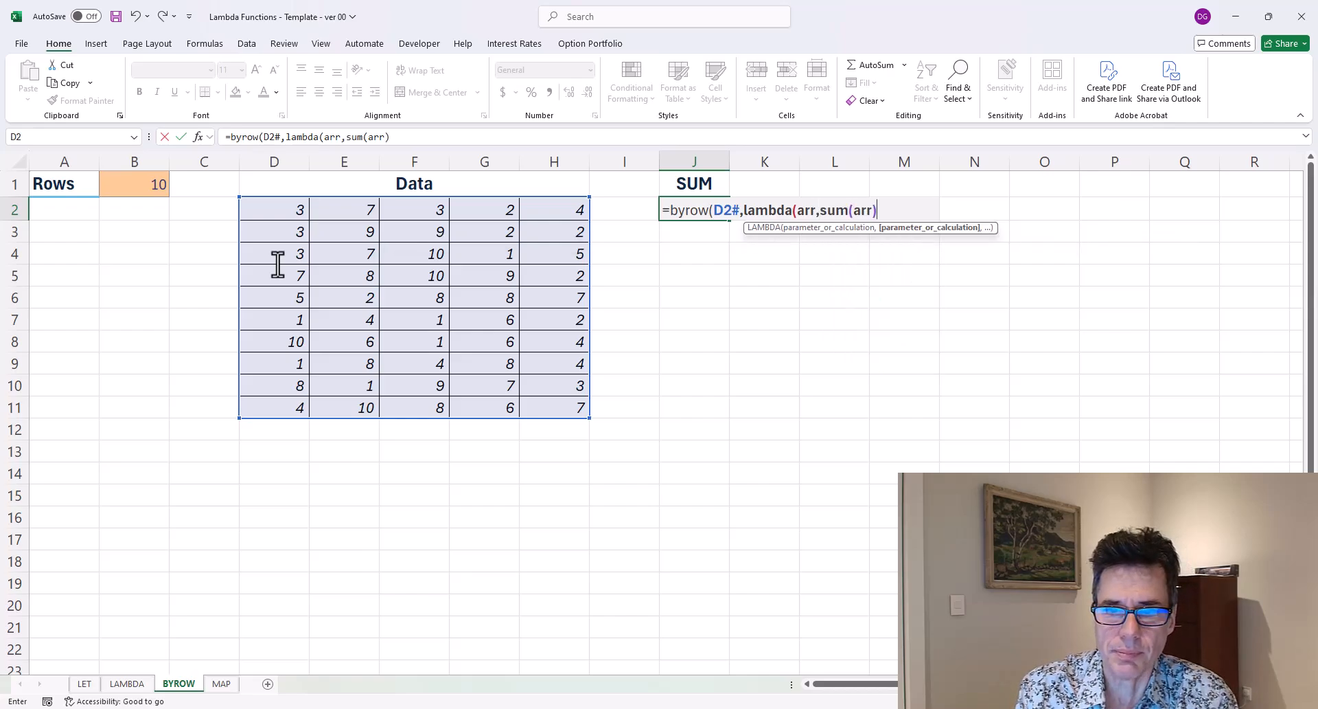
pyautogui.write('))')
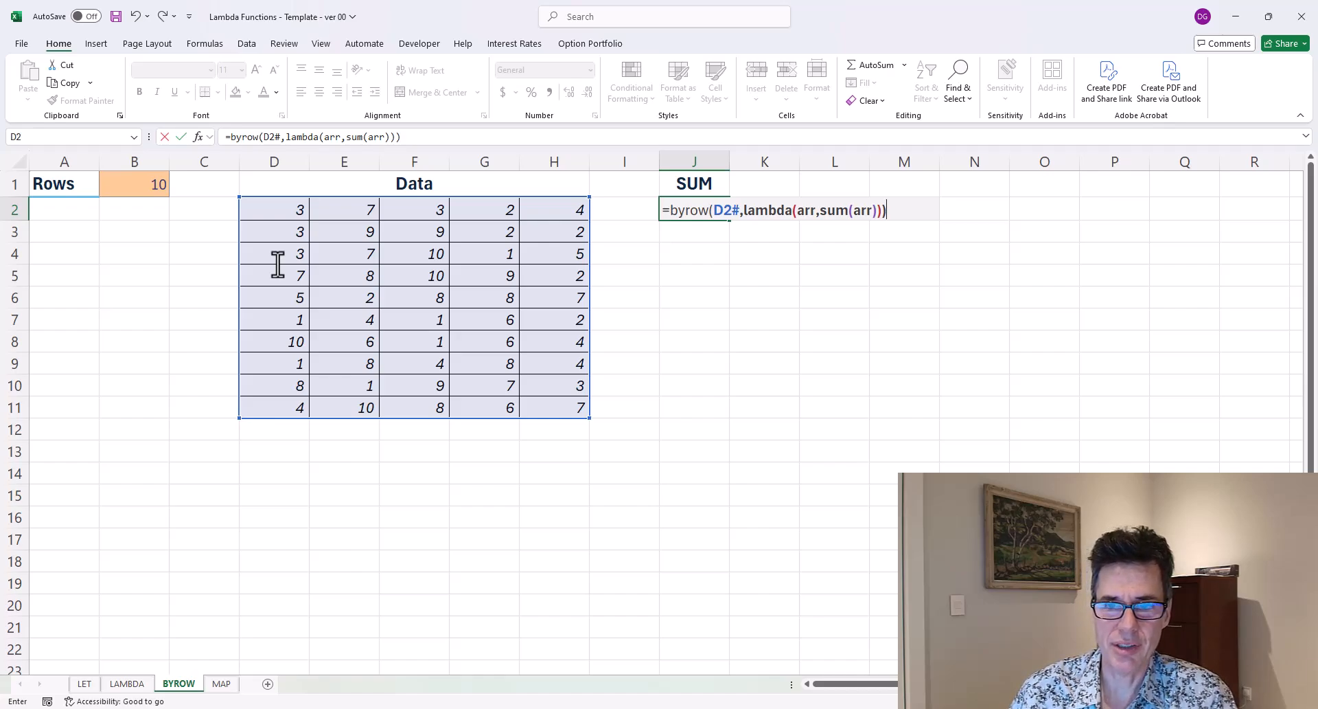
pyautogui.press('Return')
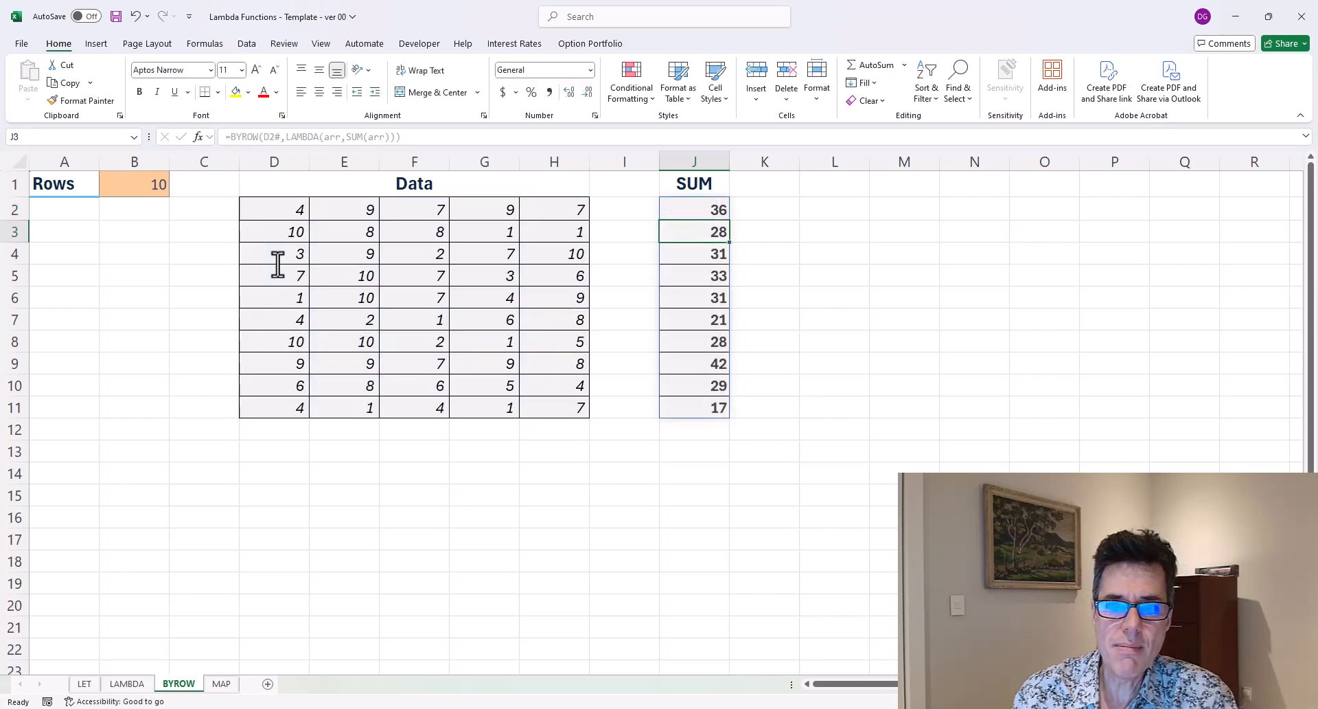
# Recalculate the BYROW formula in J2 and inspect the RANDARRAY formula in the Data cells against the row sums.
pyautogui.press('Up')
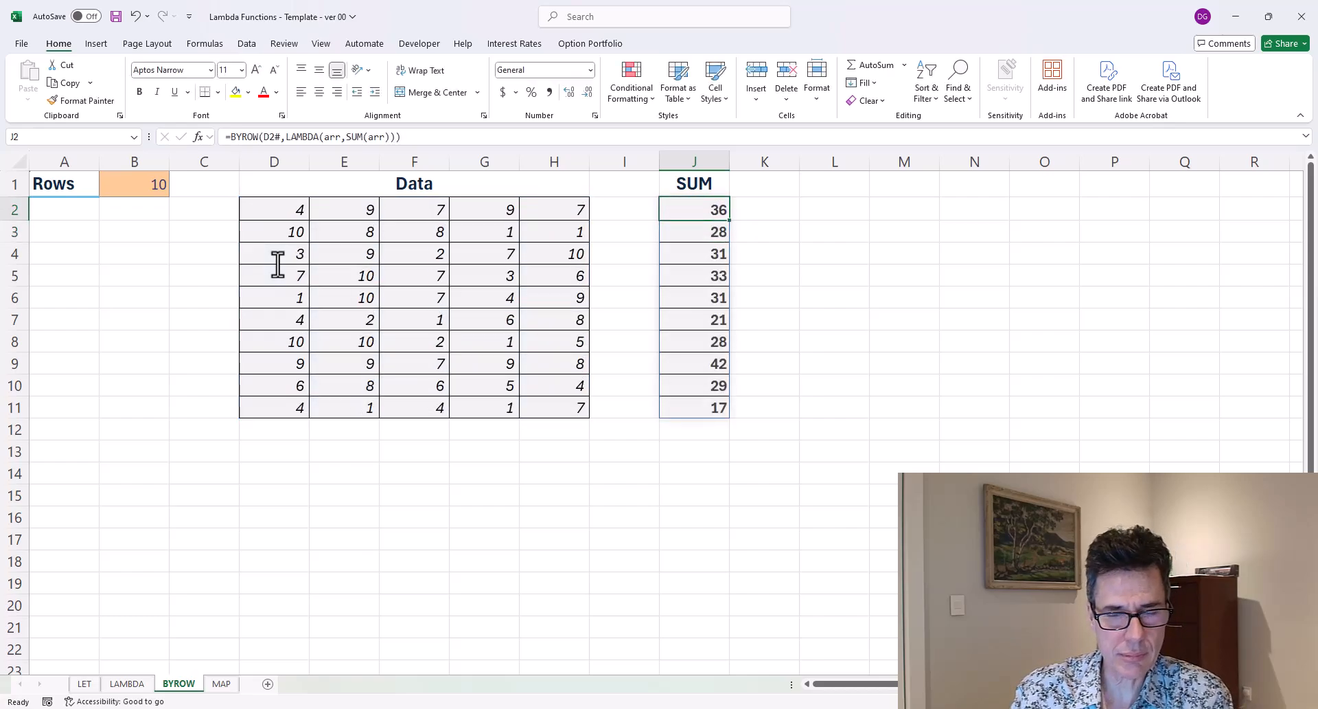
pyautogui.press('F2')
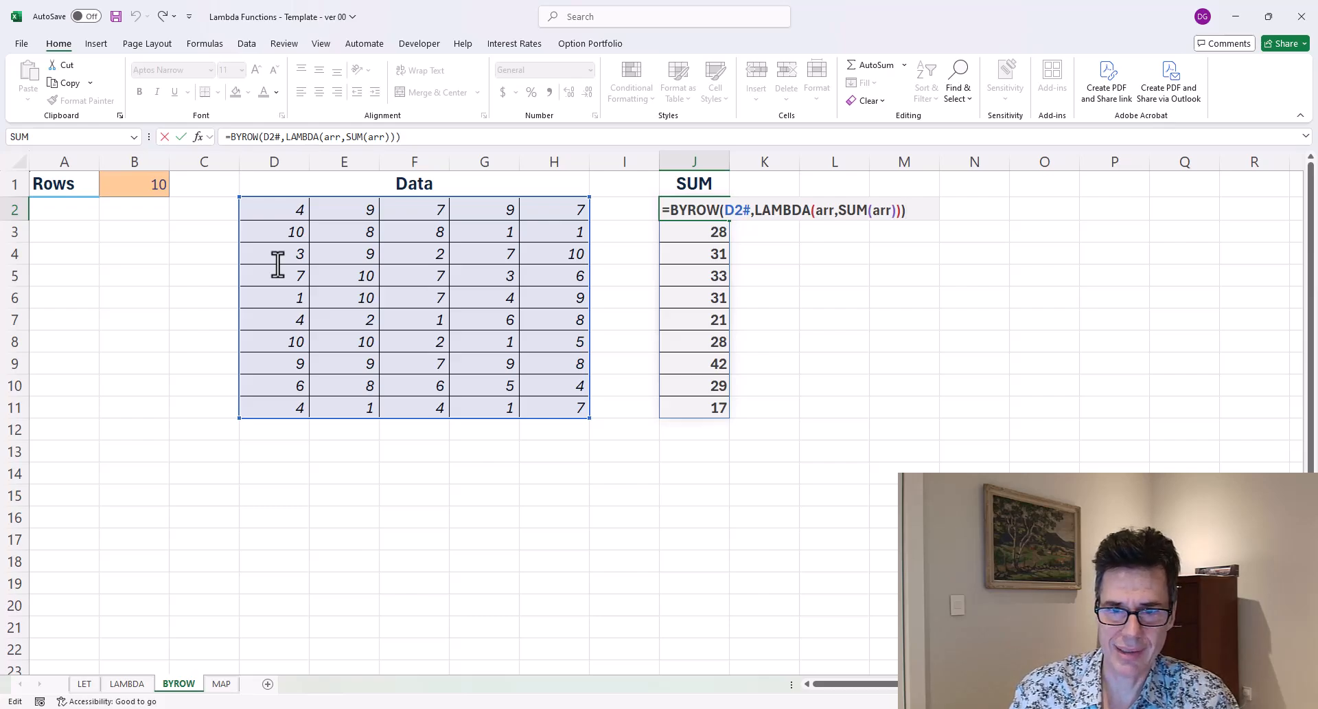
pyautogui.hotkey('ctrl', 'Return')
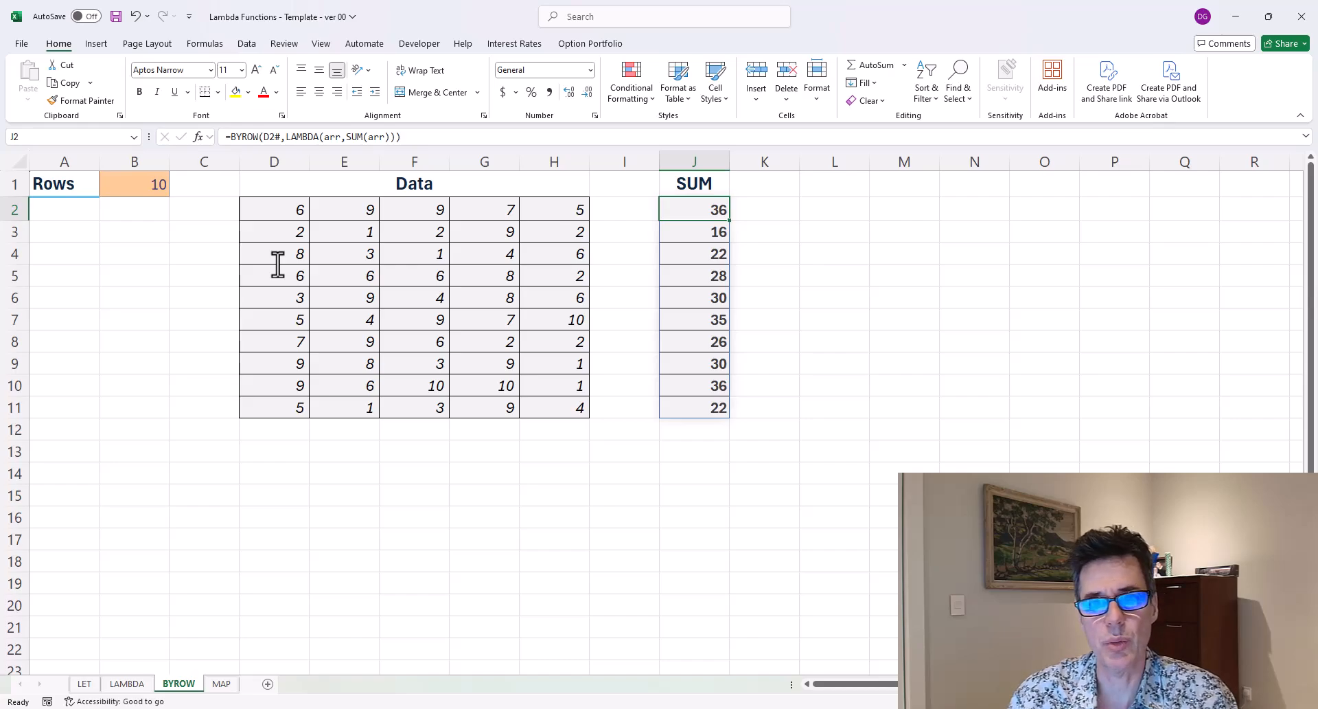
pyautogui.press('Left')
pyautogui.press('Left')
pyautogui.press('Left')
pyautogui.press('Left')
pyautogui.press('Left')
pyautogui.press('Left')
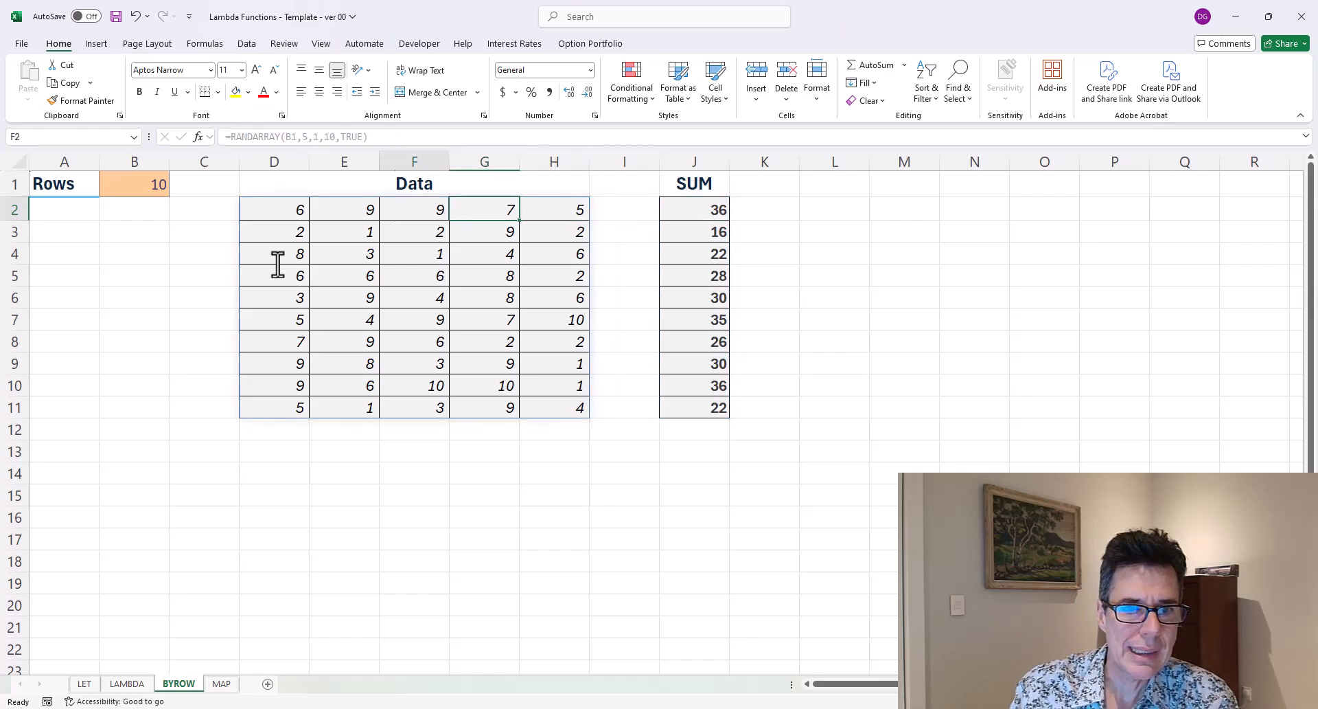
pyautogui.hotkey('ctrl', 'shift', 'Right')
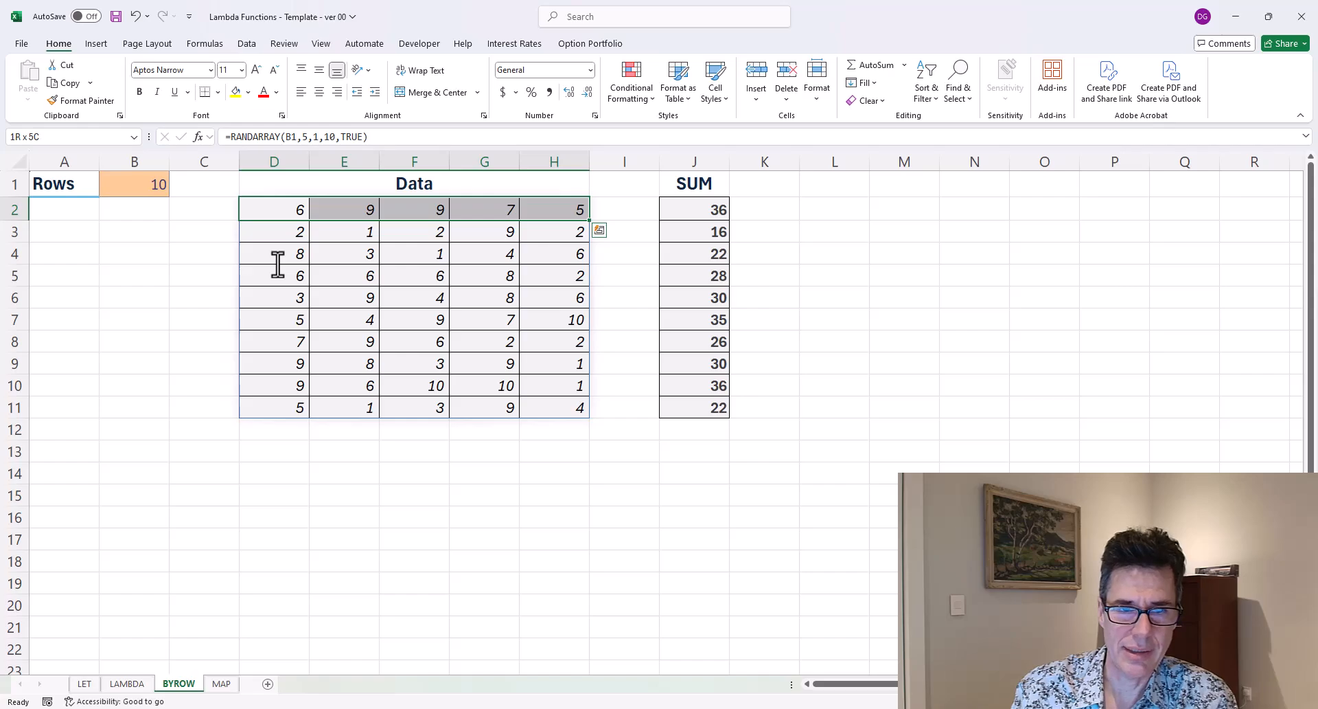
pyautogui.press('Right')
pyautogui.press('Right')
pyautogui.press('Right')
pyautogui.press('Right')
pyautogui.press('Right')
pyautogui.press('Right')
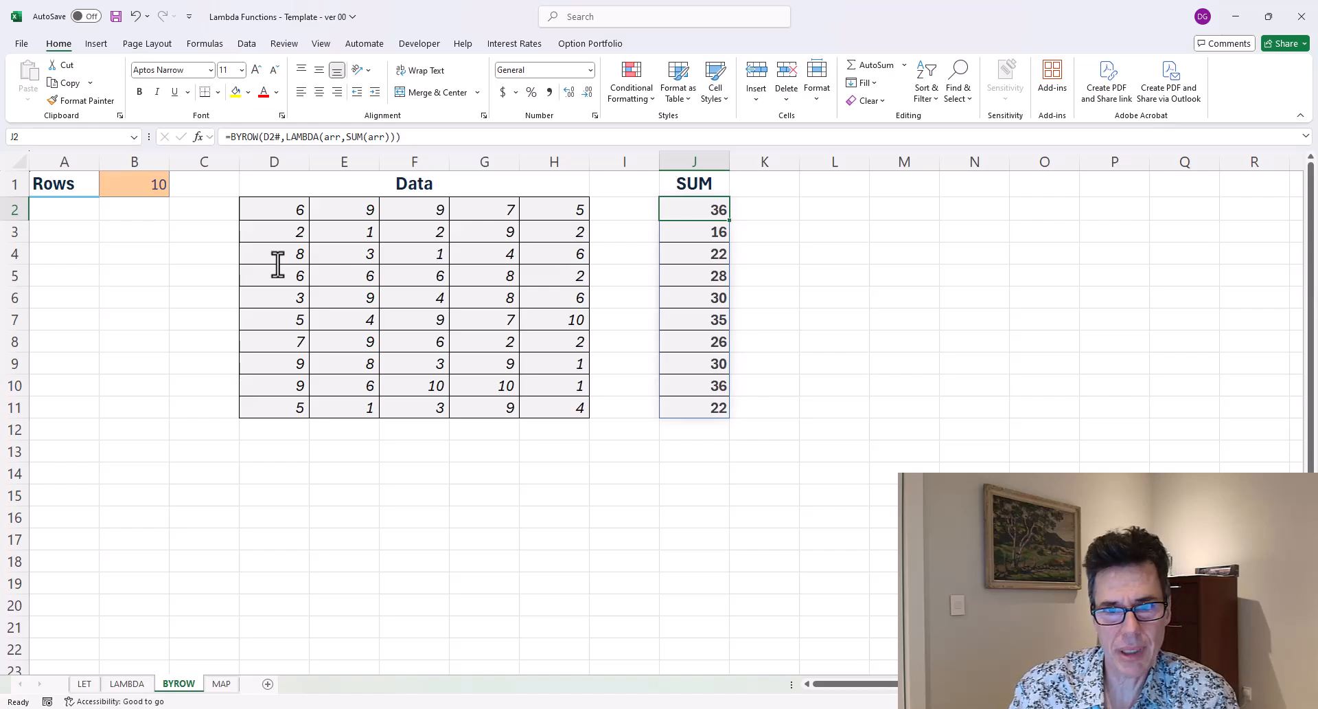
pyautogui.press('Left')
pyautogui.press('Left')
pyautogui.press('Left')
pyautogui.press('Left')
pyautogui.press('Left')
pyautogui.press('Left')
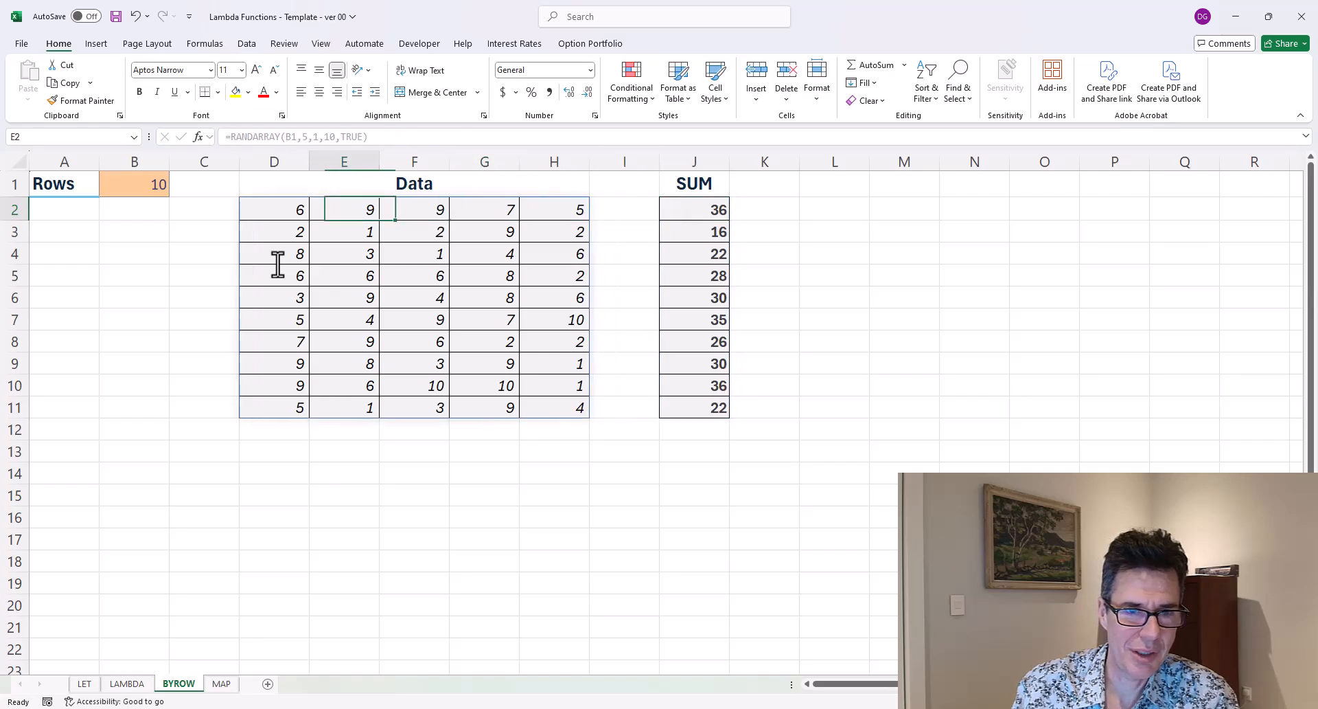
pyautogui.press('Right')
pyautogui.press('Right')
pyautogui.press('Right')
pyautogui.press('Right')
pyautogui.press('Left')
pyautogui.press('Left')
pyautogui.press('Left')
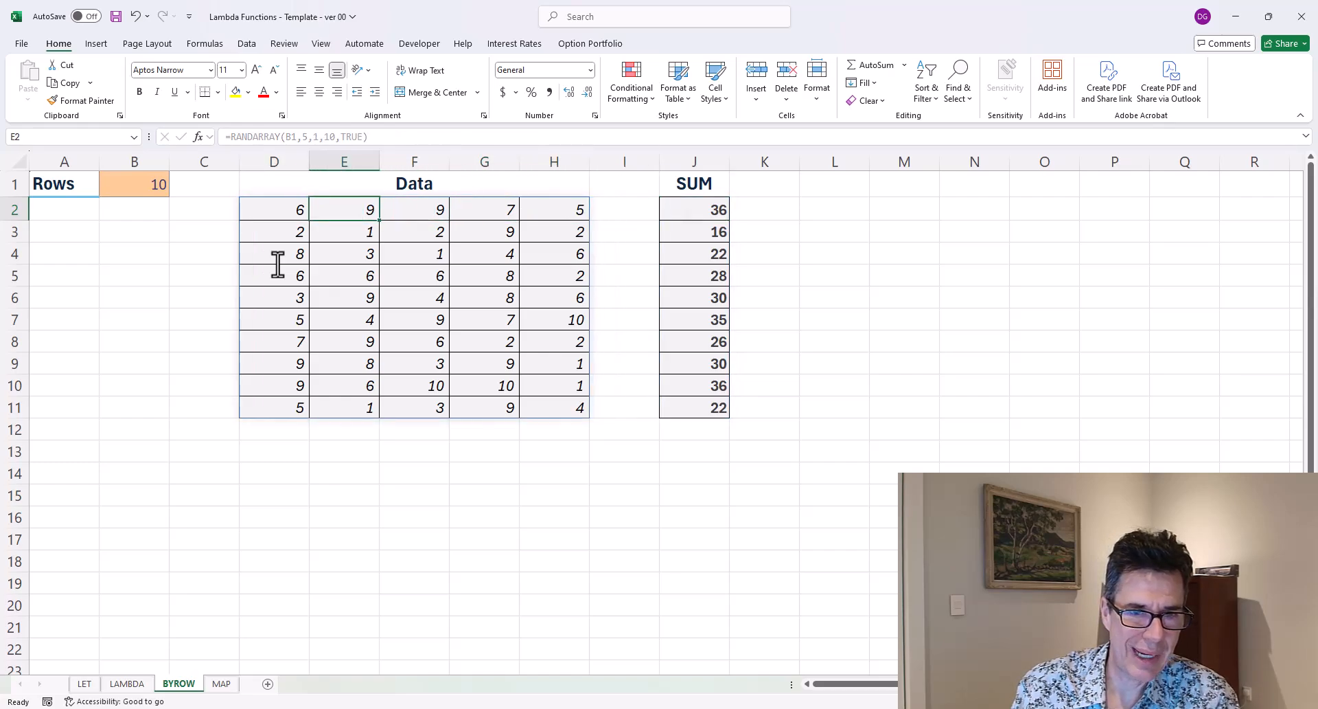
pyautogui.press('Right')
pyautogui.press('Right')
pyautogui.press('Right')
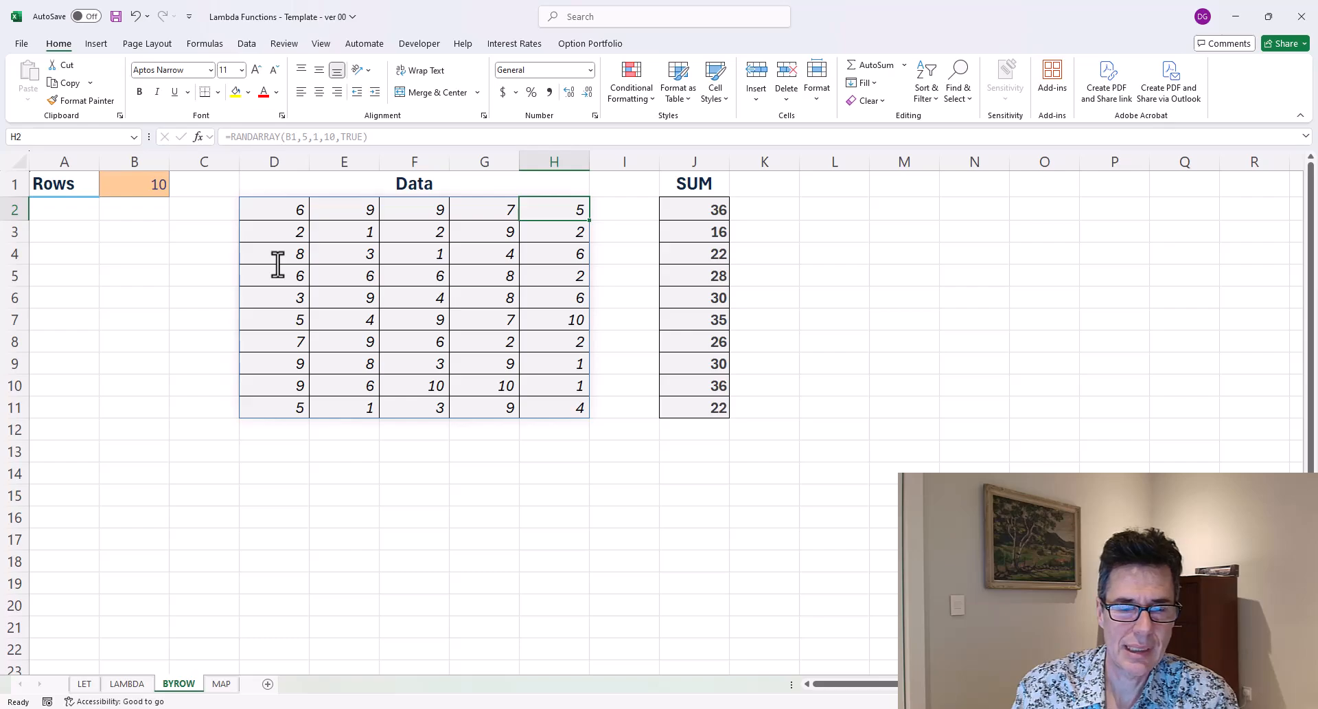
pyautogui.press('Right')
pyautogui.press('Right')
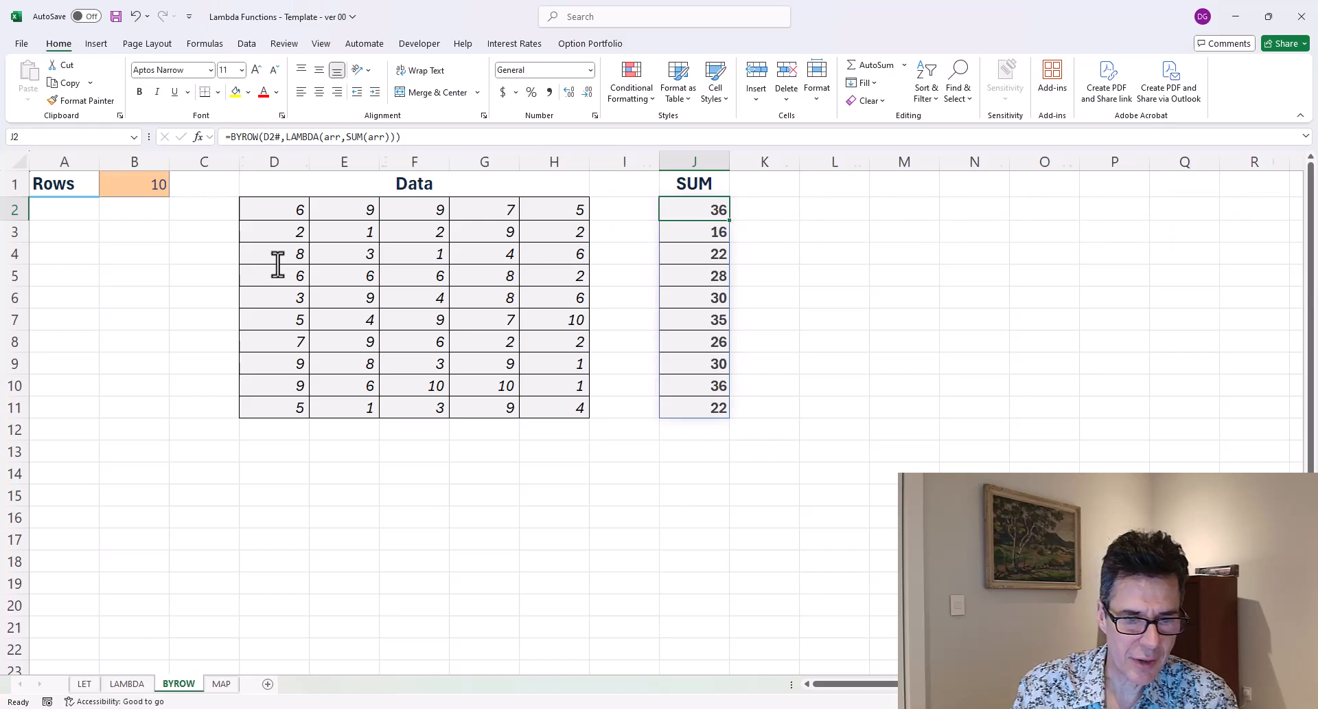
# On the MAP sheet, start a Present Value formula in F4 dividing the table's Amount by (1 + Rate.
pyautogui.hotkey('ctrl', 'pagedown')
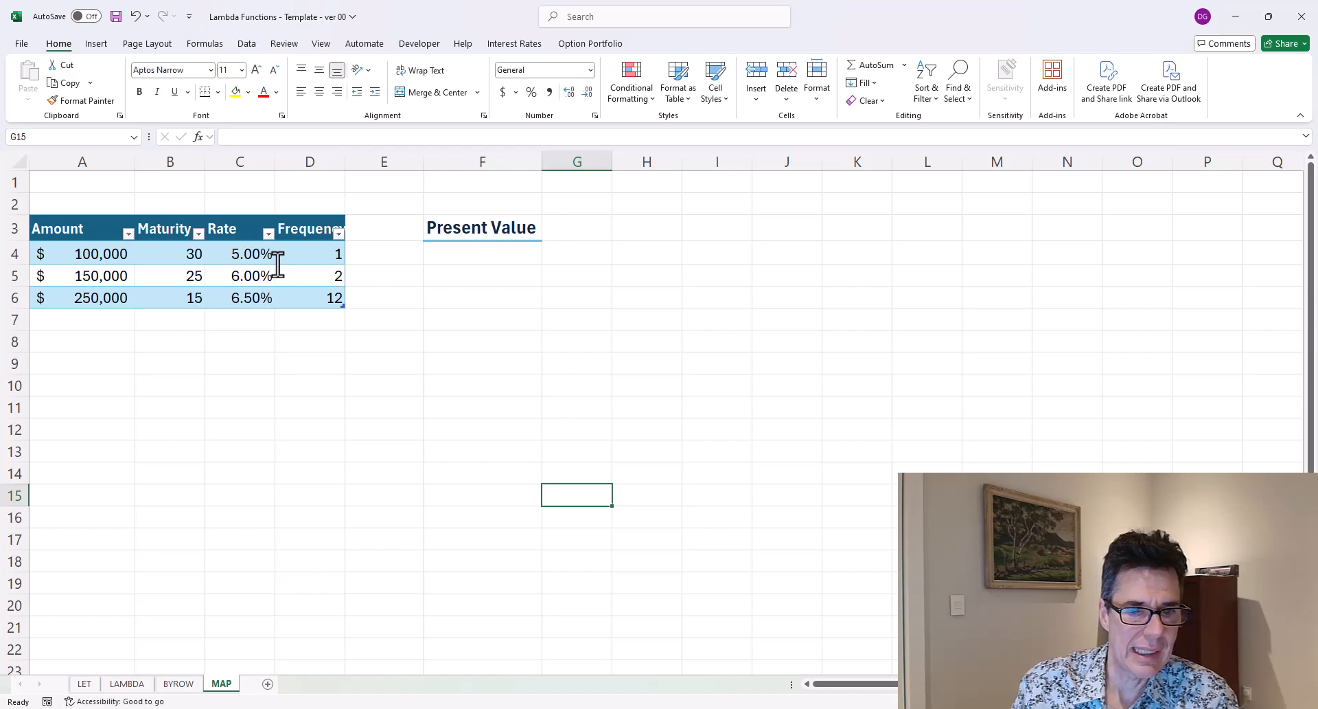
pyautogui.press('Left')
pyautogui.press('Left')
pyautogui.press('Left')
pyautogui.press('Left')
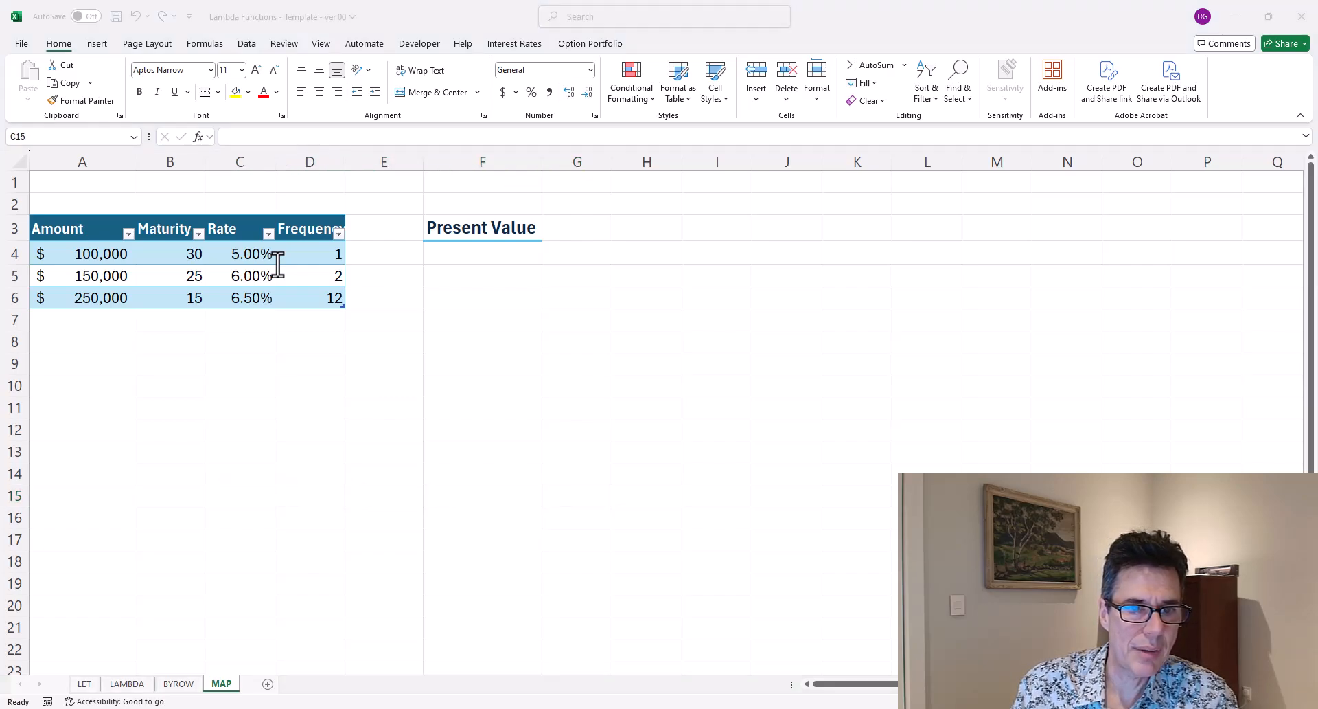
pyautogui.click(74, 256)
pyautogui.click(81, 256)
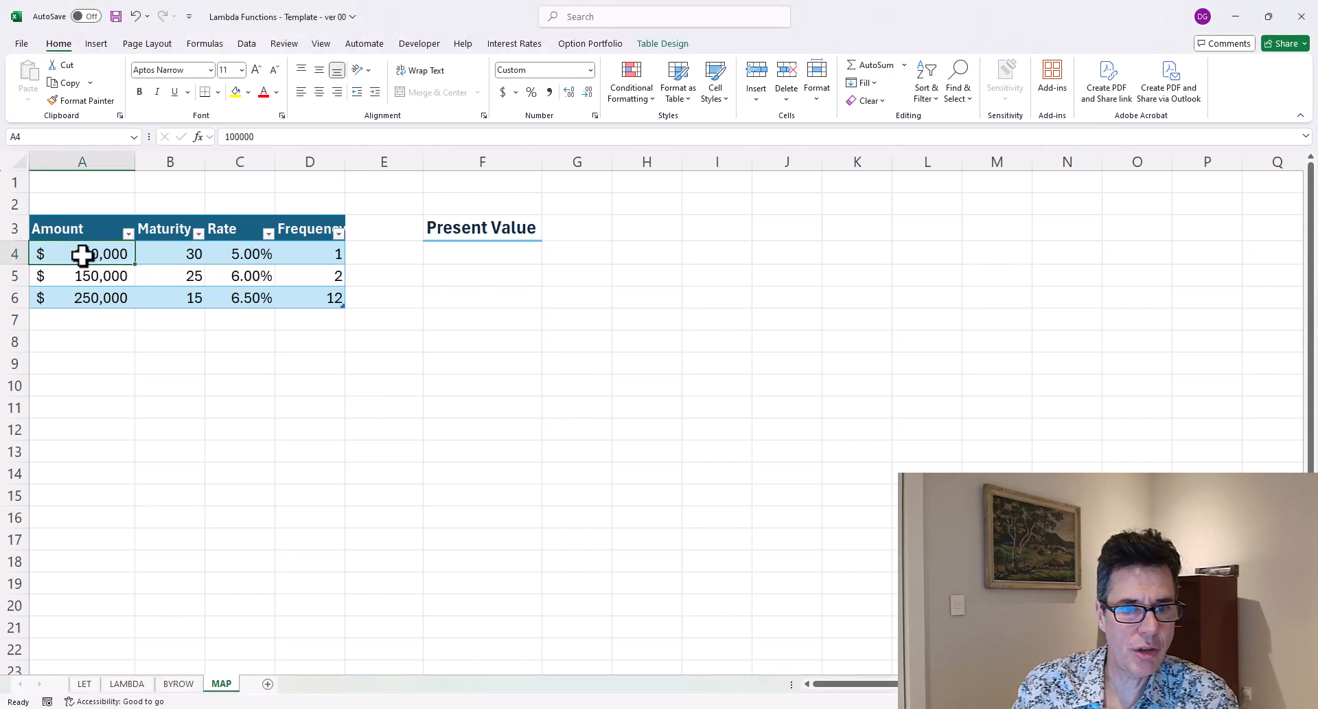
pyautogui.press('Right')
pyautogui.press('Right')
pyautogui.press('Right')
pyautogui.press('Right')
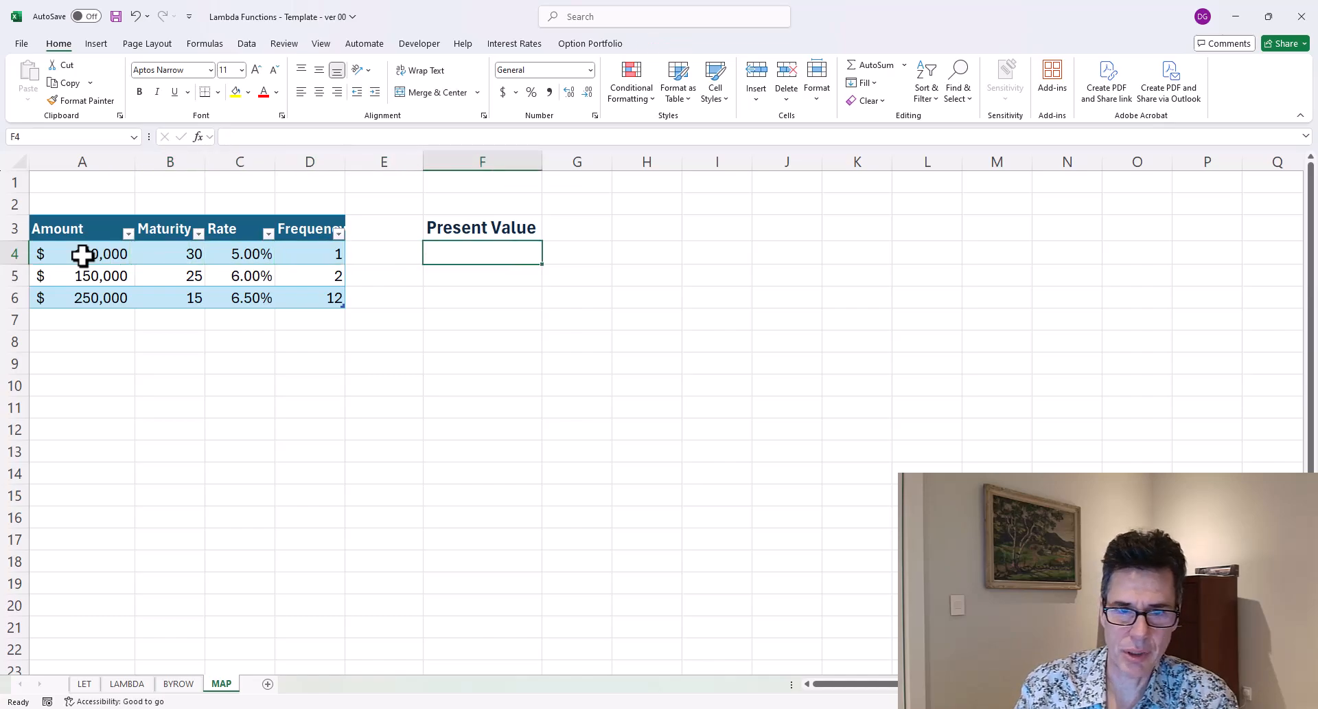
pyautogui.write('=')
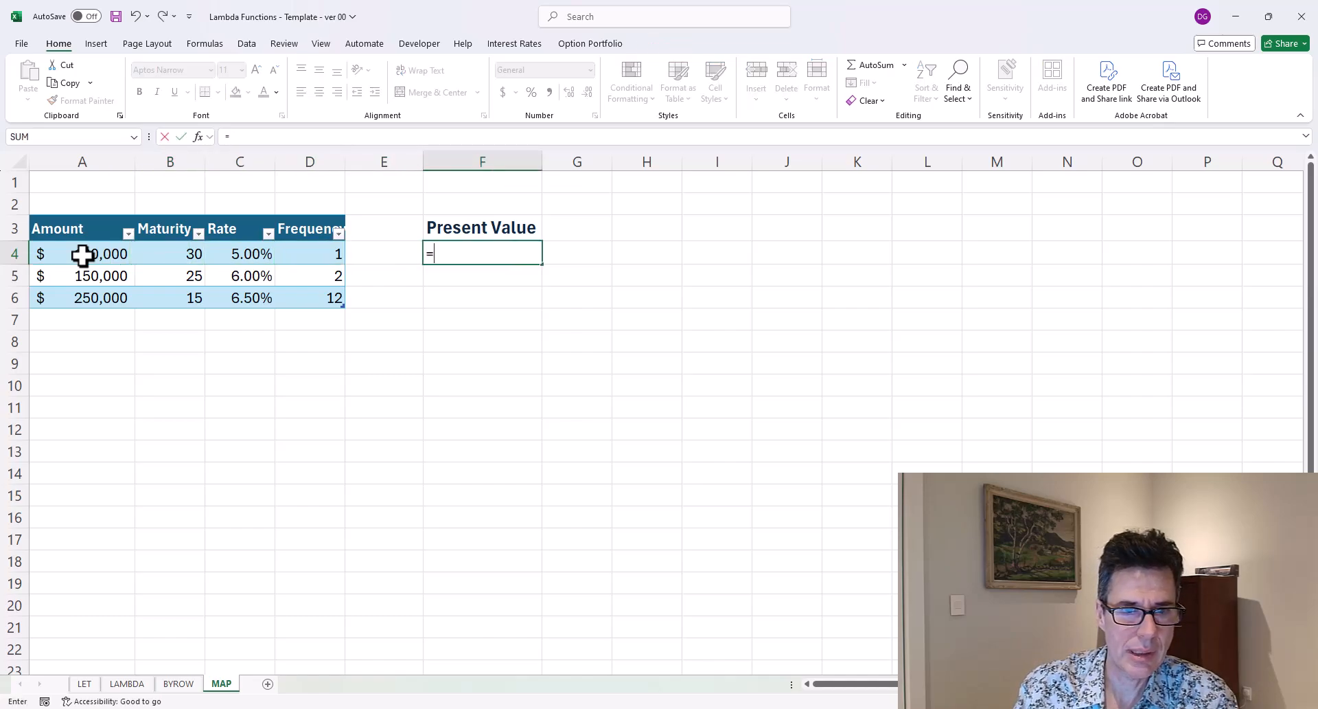
pyautogui.press('Left')
pyautogui.press('Left')
pyautogui.press('Left')
pyautogui.press('Left')
pyautogui.press('Left')
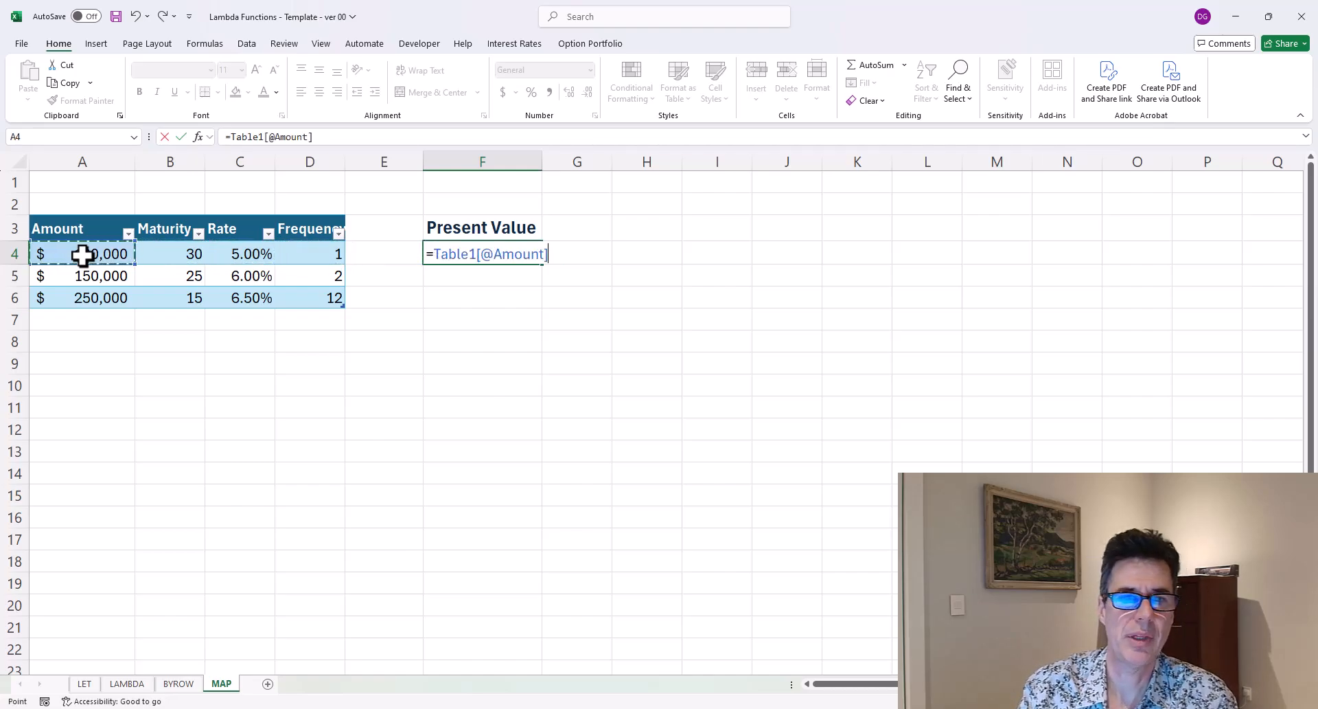
pyautogui.write('/(1+')
pyautogui.press('Left')
pyautogui.press('Left')
pyautogui.press('Left')
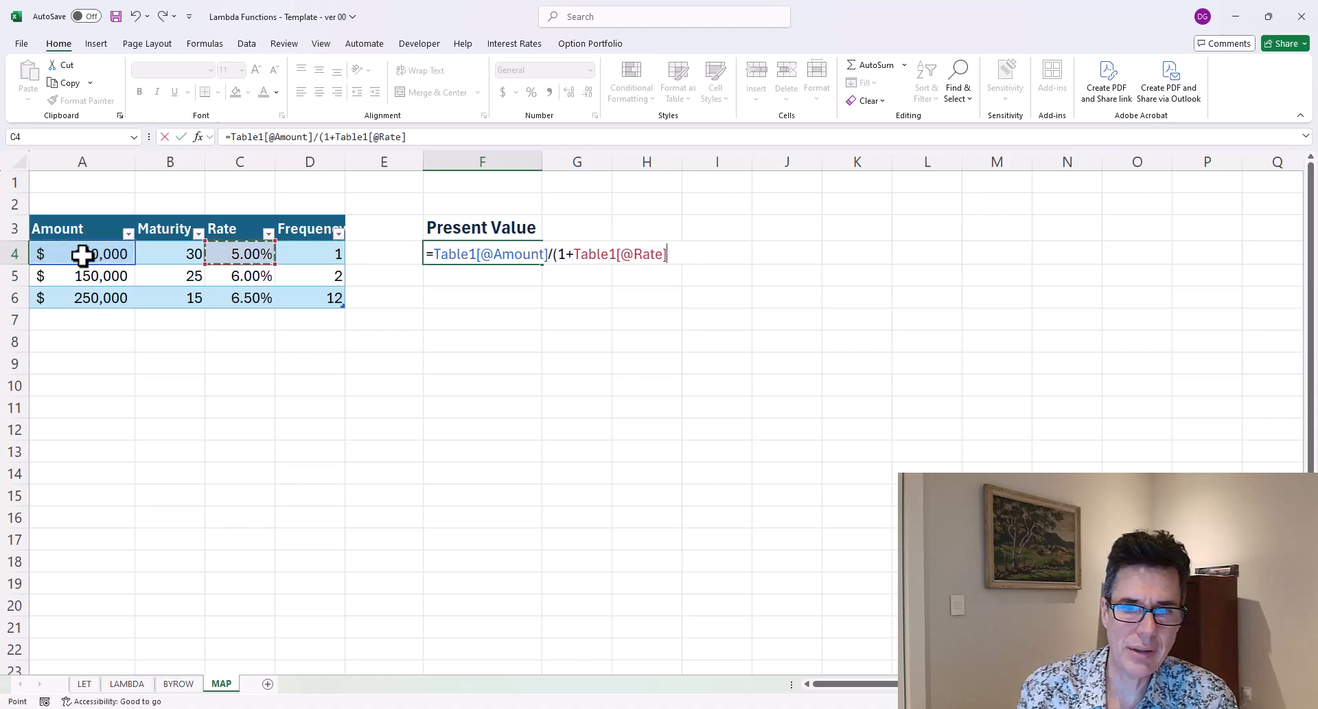
# Complete the F4 formula by dividing Rate by Frequency and raising to the power of Maturity times Frequency, then enter it.
pyautogui.write('/')
pyautogui.press('Left')
pyautogui.press('Left')
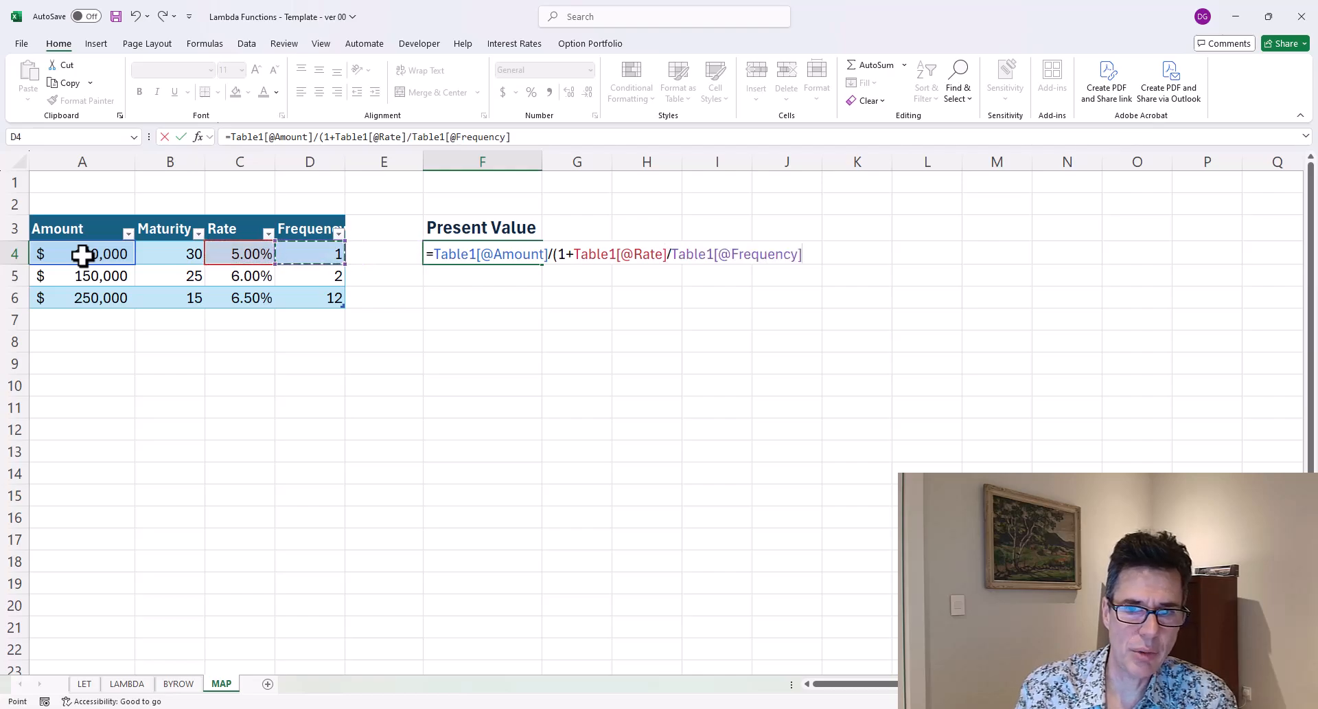
pyautogui.write(')^(')
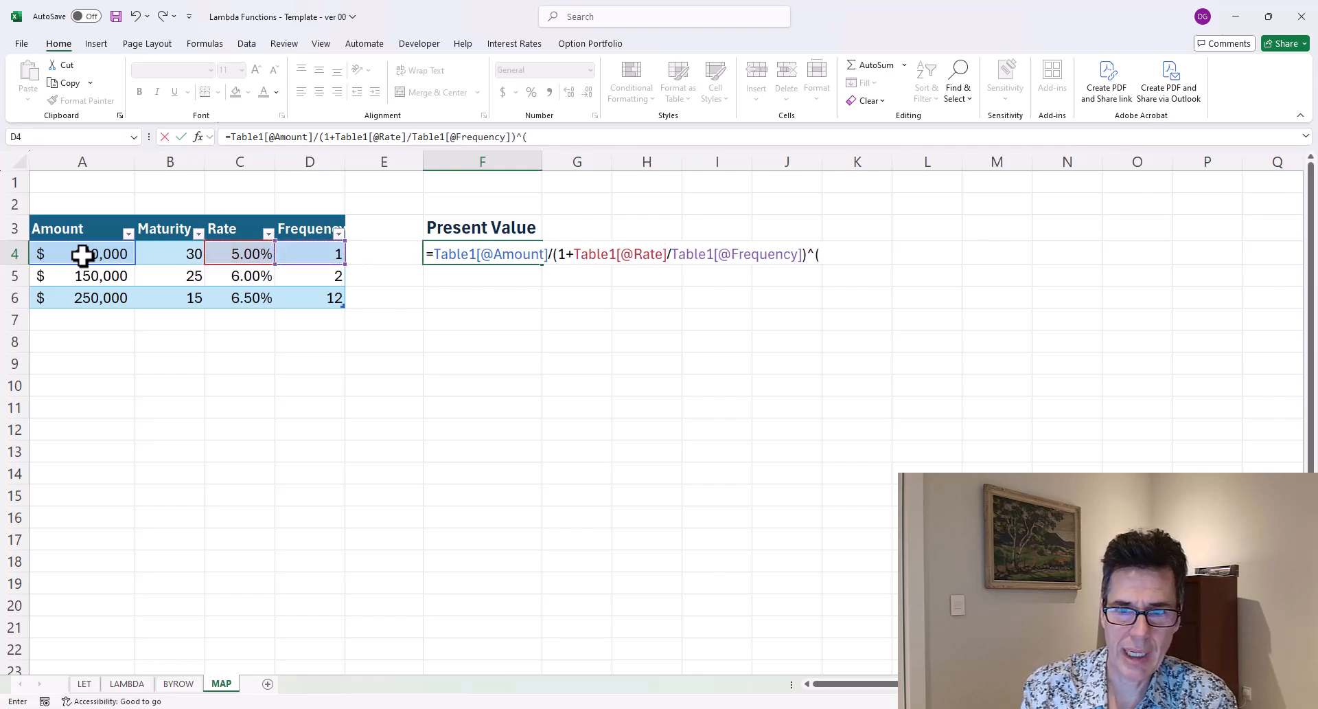
pyautogui.press('Left')
pyautogui.press('Left')
pyautogui.press('Left')
pyautogui.press('Left')
pyautogui.write('*')
pyautogui.press('Right')
pyautogui.press('Right')
pyautogui.write(')')
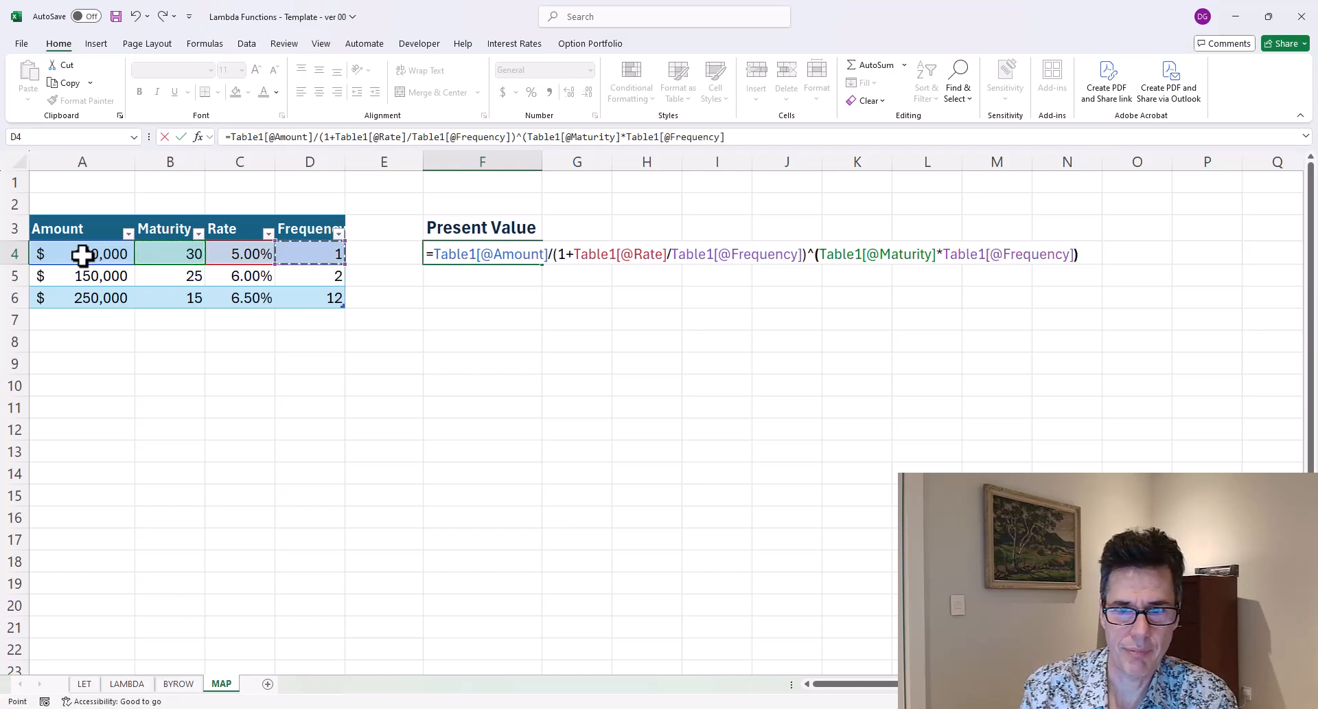
pyautogui.hotkey('ctrl', 'Return')
# Copy the Present Value formula from F4 into F5:F6.
pyautogui.hotkey('ctrl', 'c')
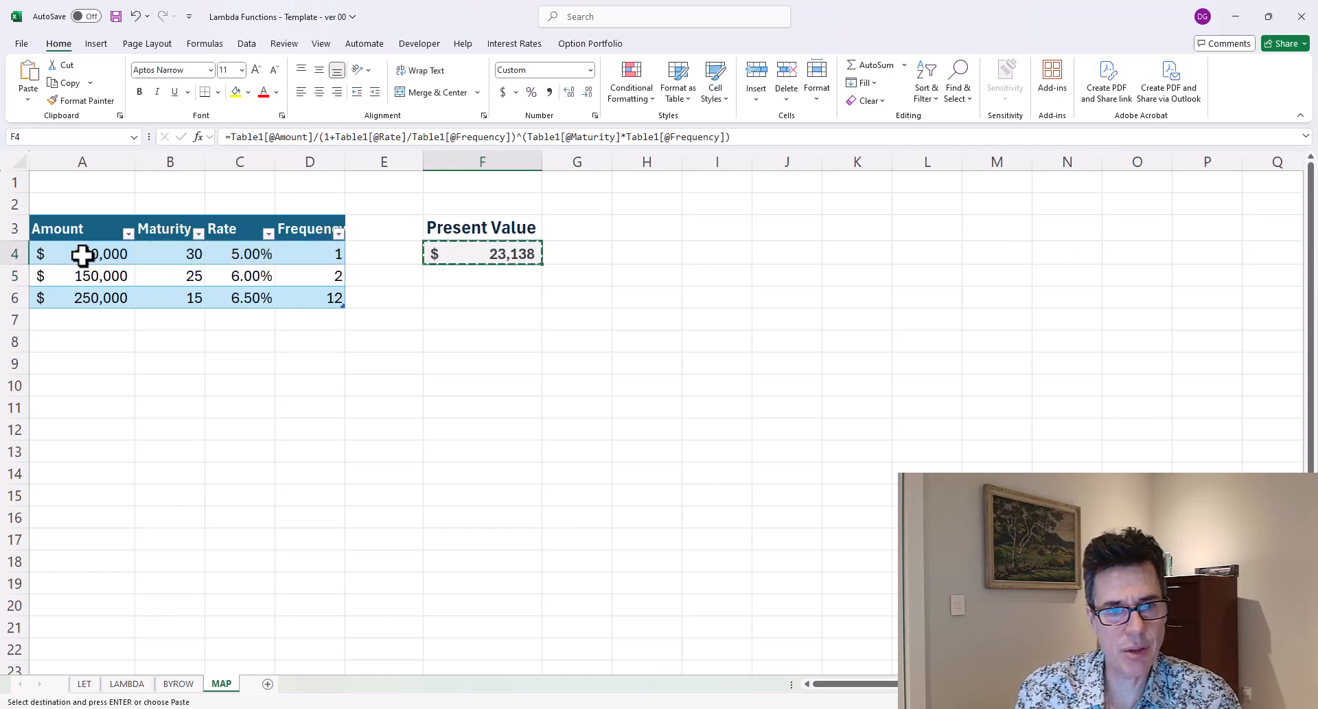
pyautogui.press('Down')
pyautogui.hotkey('shift', 'Down')
pyautogui.hotkey('ctrl', 'v')
pyautogui.hotkey('ctrl', 'Up')
pyautogui.press('Down')
pyautogui.press('Down')
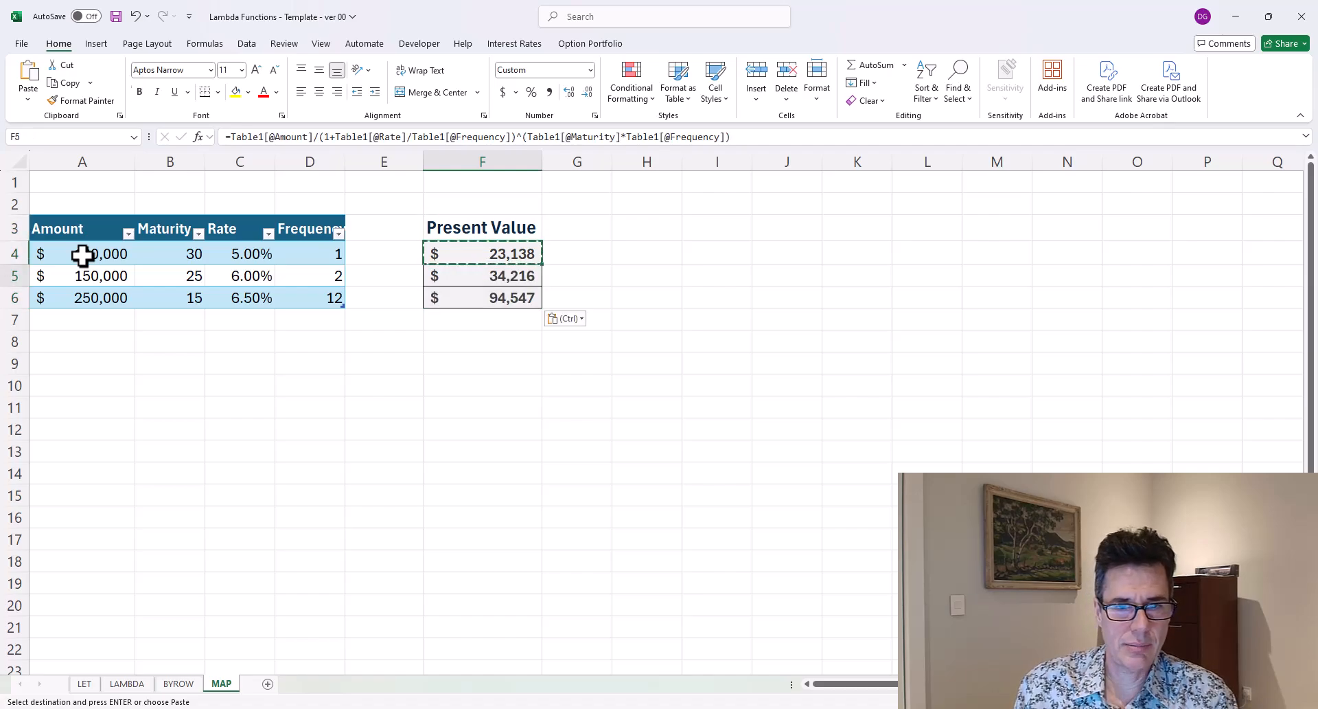
# Add a new table row with Amount 100000, Maturity 10, Rate 4% and Frequency 2.
pyautogui.press('Left')
pyautogui.press('Left')
pyautogui.press('Left')
pyautogui.press('Down')
pyautogui.press('Right')
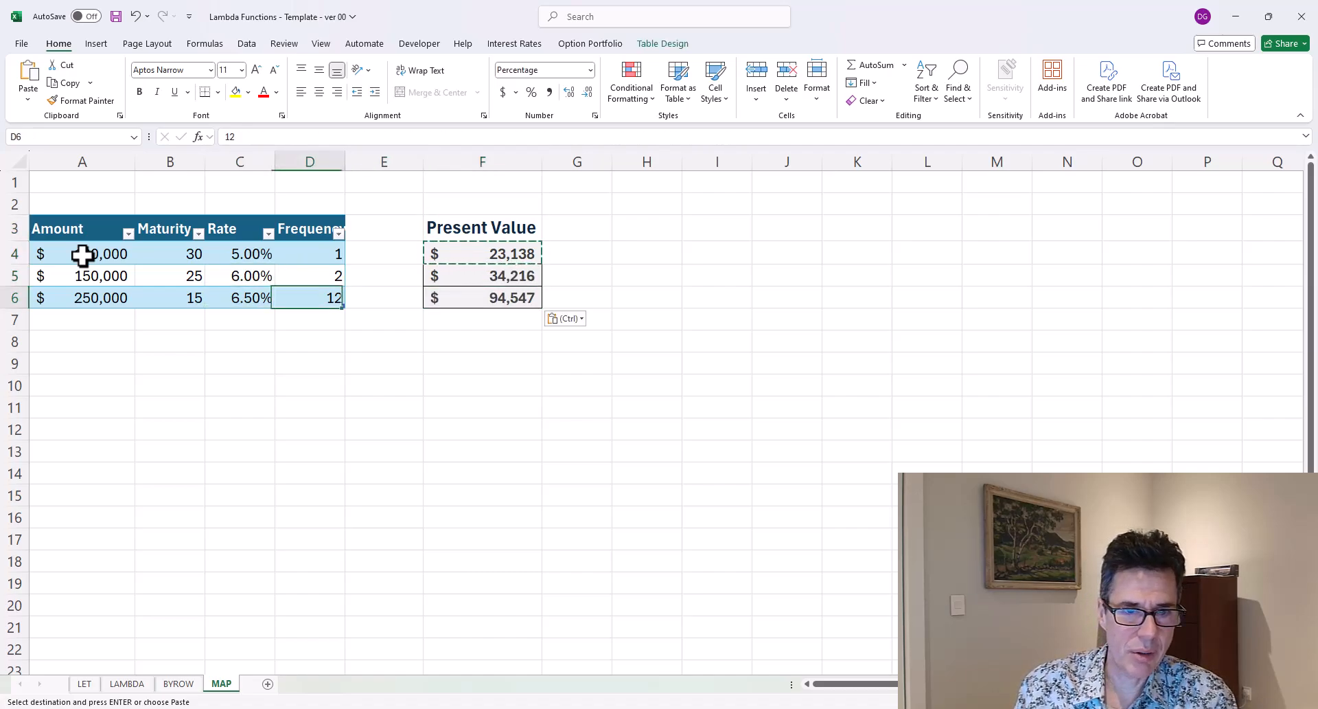
pyautogui.press('Tab')
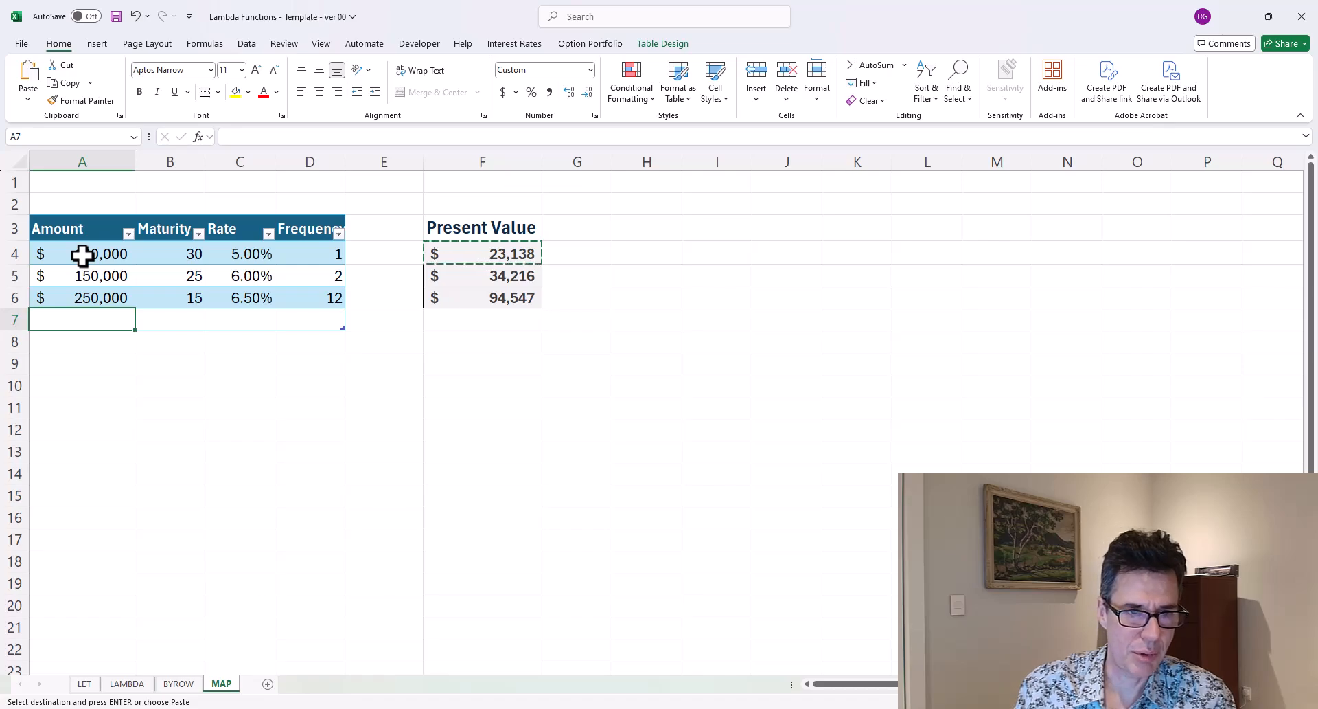
pyautogui.write('100000')
pyautogui.press('Return')
pyautogui.press('Left')
pyautogui.press('Left')
pyautogui.press('Up')
pyautogui.write('10')
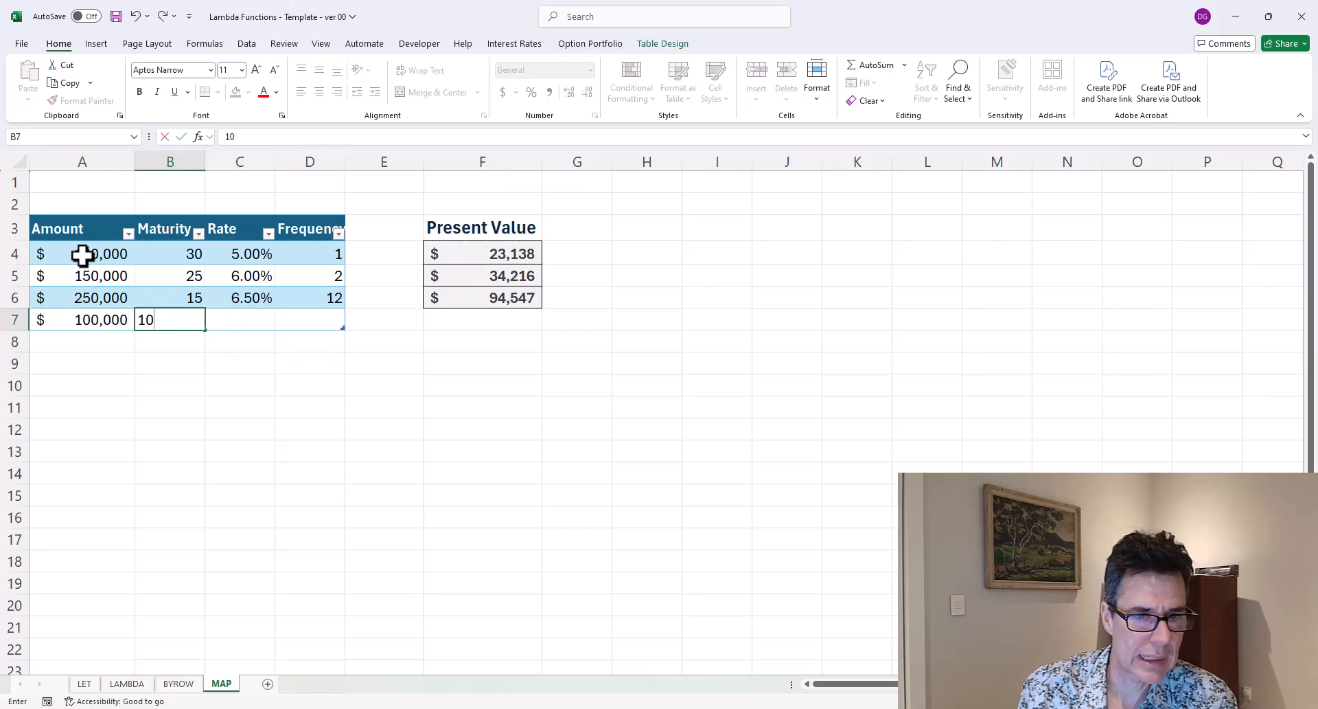
pyautogui.press('Tab')
pyautogui.write('4%')
pyautogui.press('Tab')
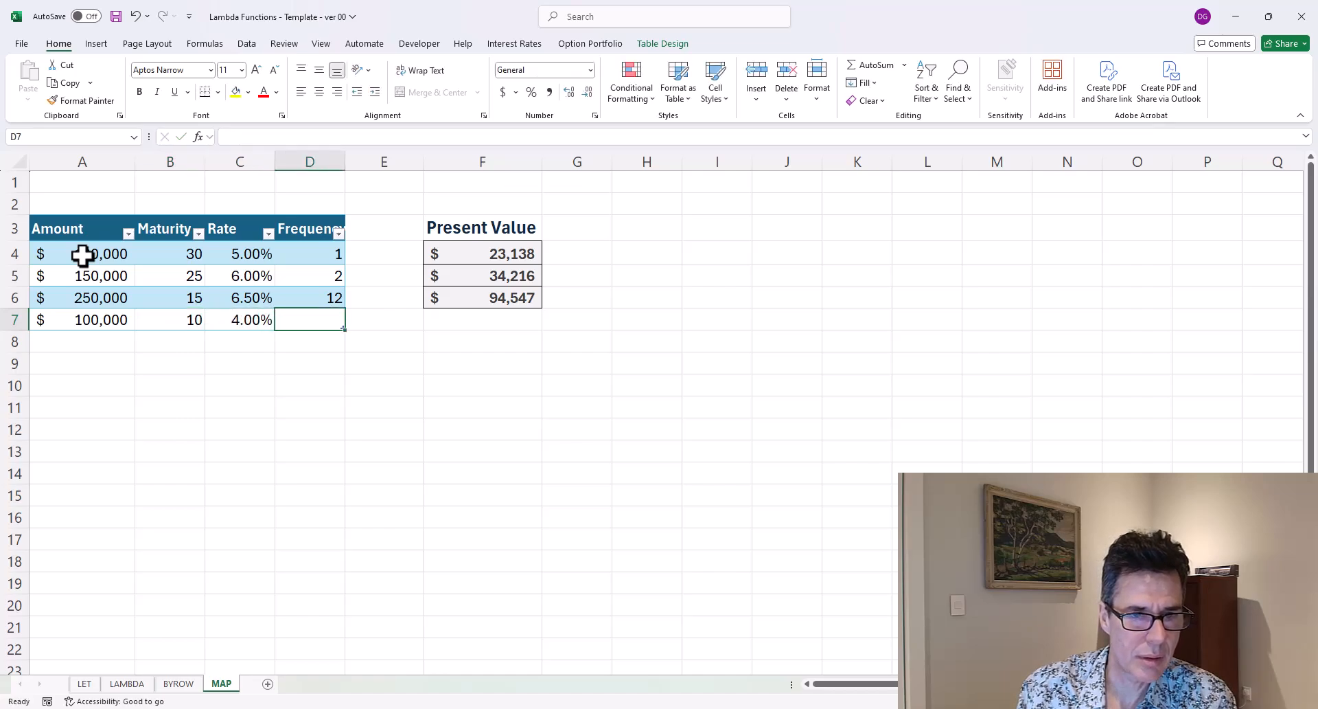
pyautogui.write('2')
pyautogui.hotkey('ctrl', 'Return')
# Edit the F4 formula to reference whole table columns by removing every @ from the Amount, Rate, Frequency and Maturity references.
pyautogui.press('Right')
pyautogui.press('Right')
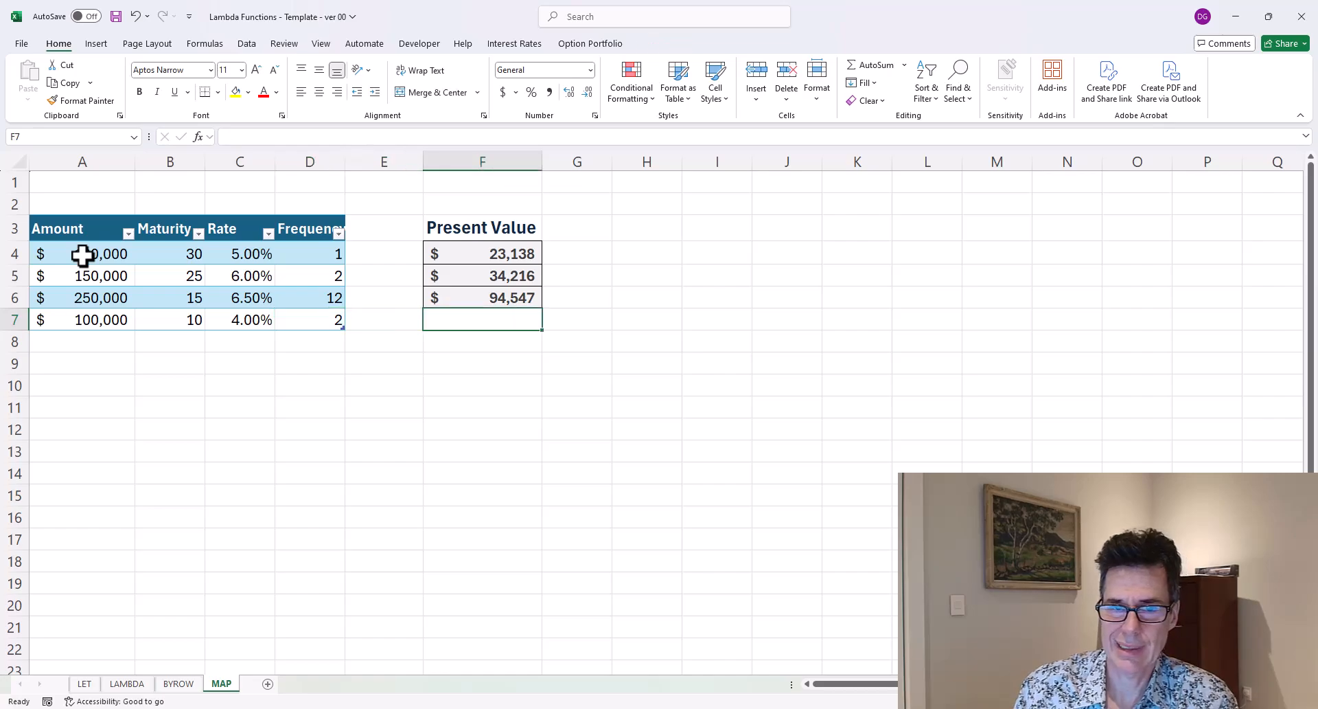
pyautogui.press('Up')
pyautogui.press('Up')
pyautogui.press('Up')
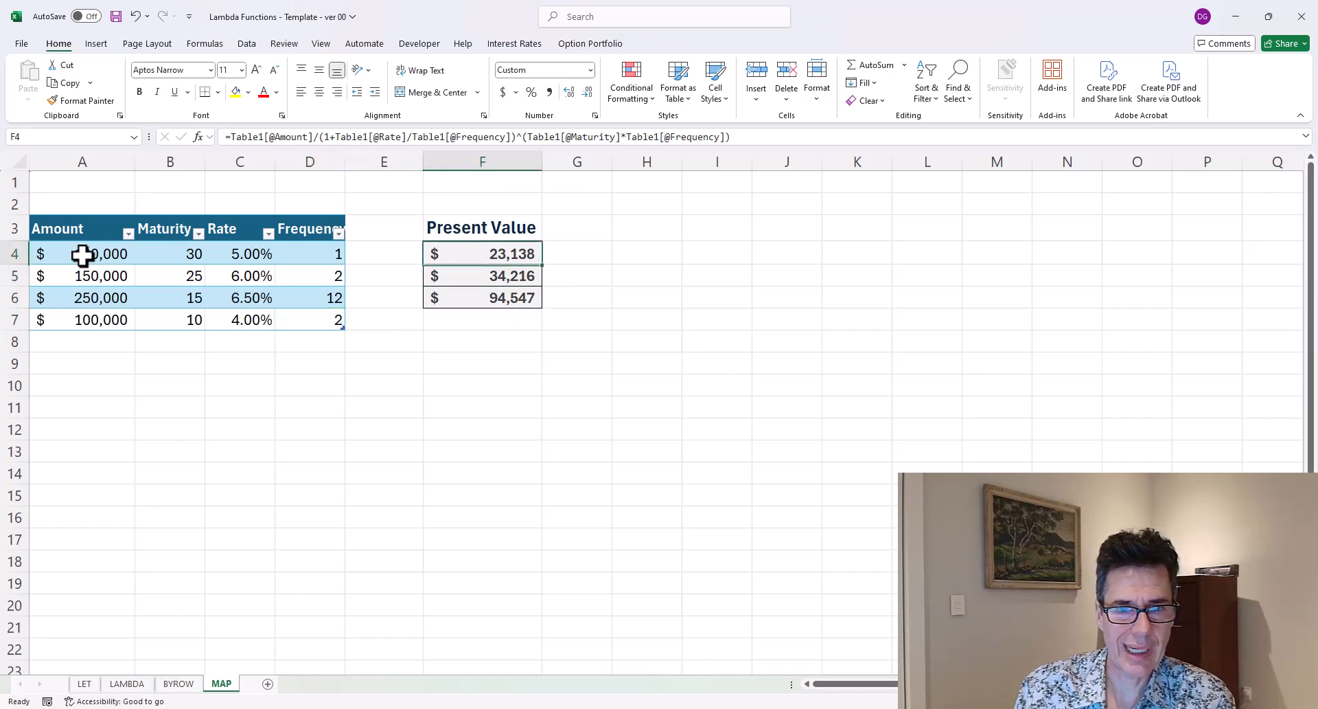
pyautogui.press('F2')
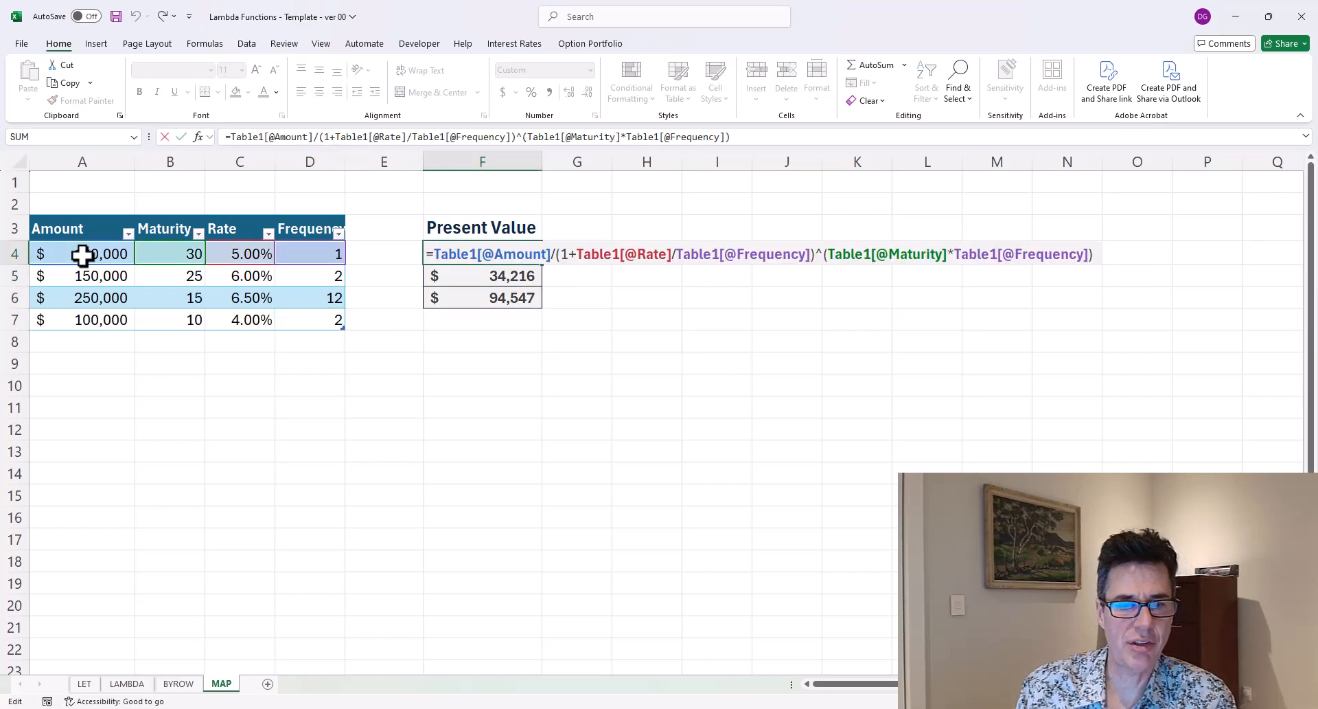
pyautogui.press('Home')
pyautogui.press('Right')
pyautogui.press('Right')
pyautogui.press('Right')
pyautogui.press('Right')
pyautogui.press('Right')
pyautogui.press('Right')
pyautogui.press('Right')
pyautogui.press('Right')
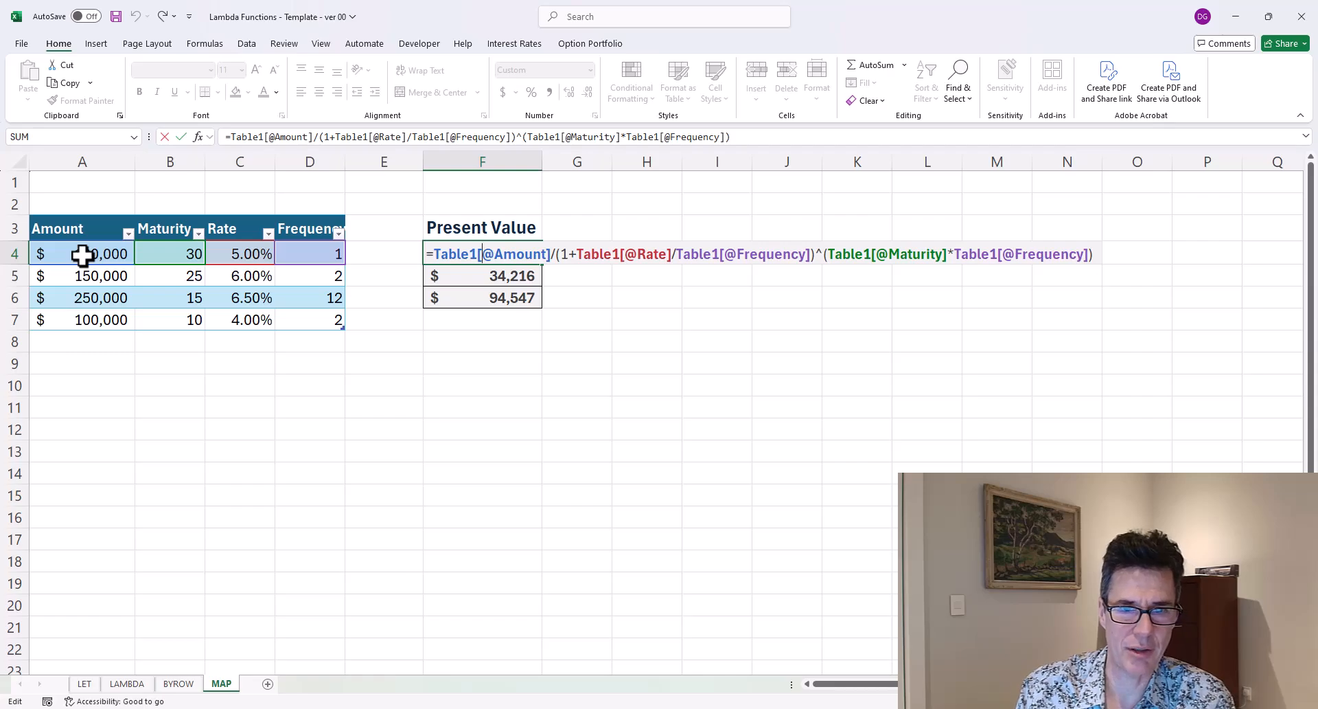
pyautogui.press('Delete')
pyautogui.press('Right')
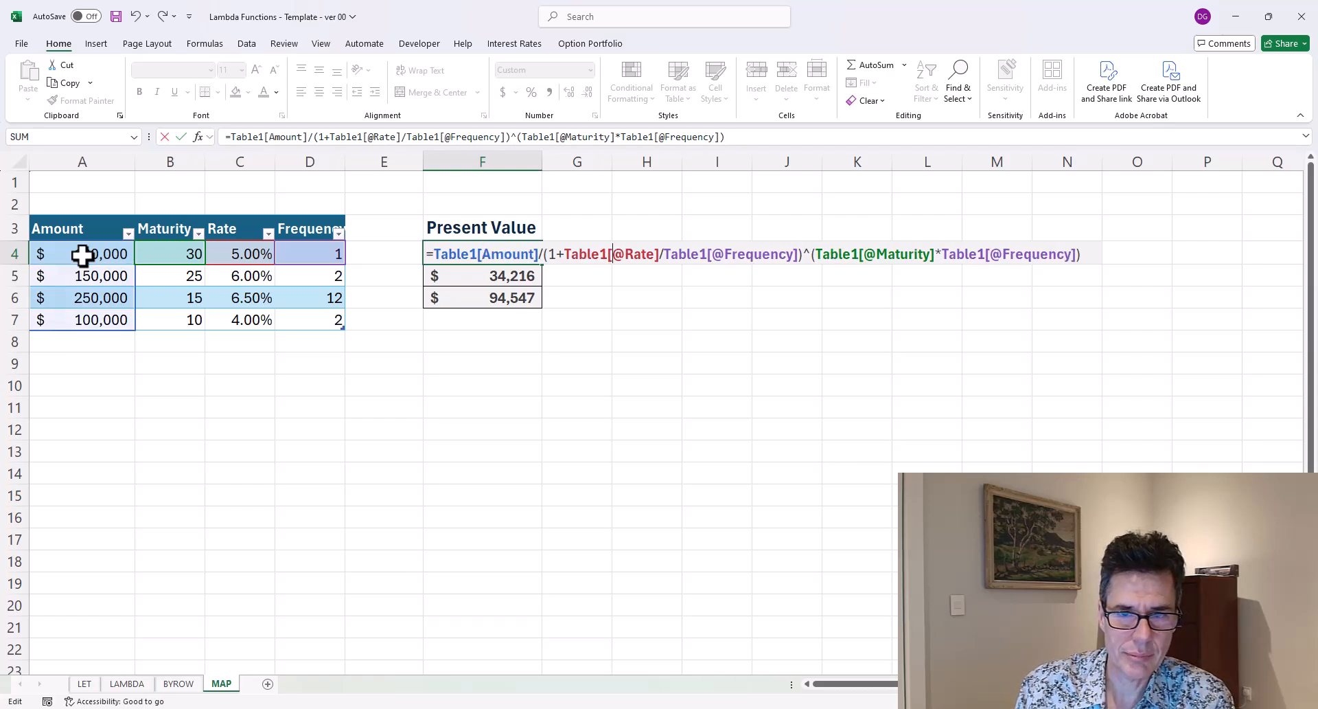
pyautogui.press('Delete')
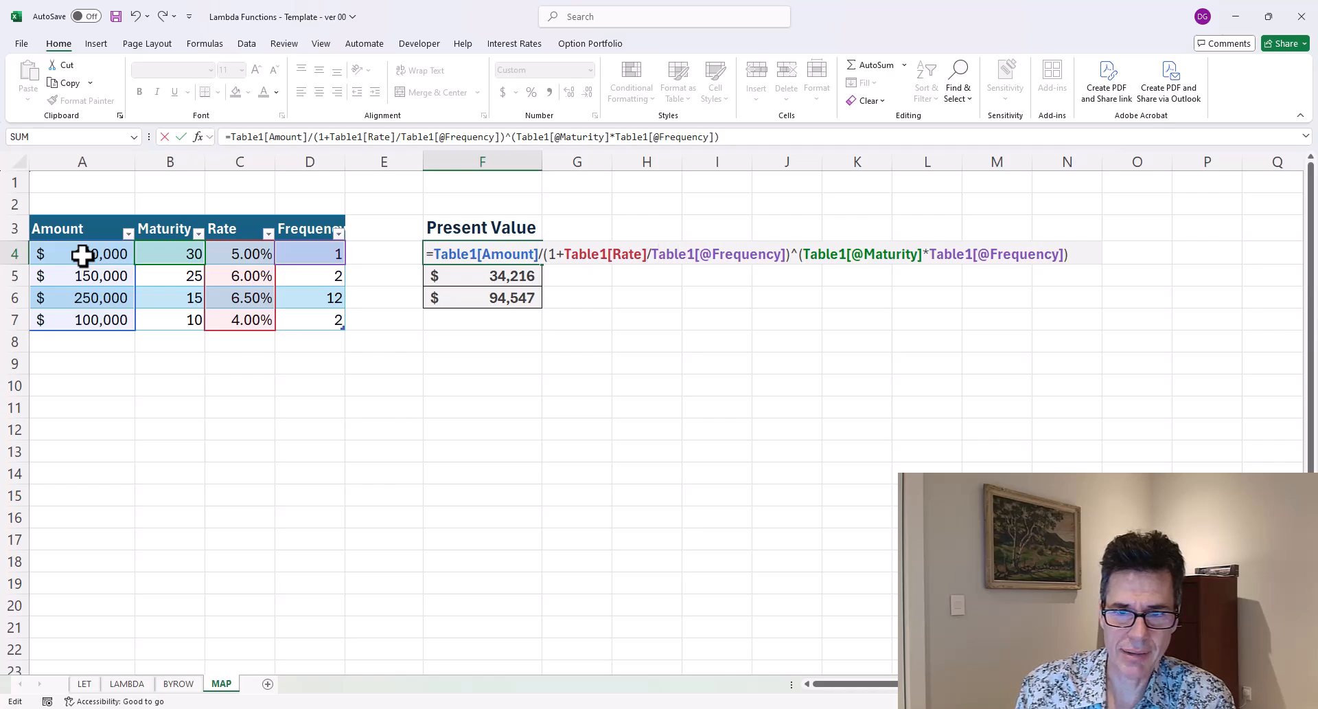
pyautogui.press('Delete')
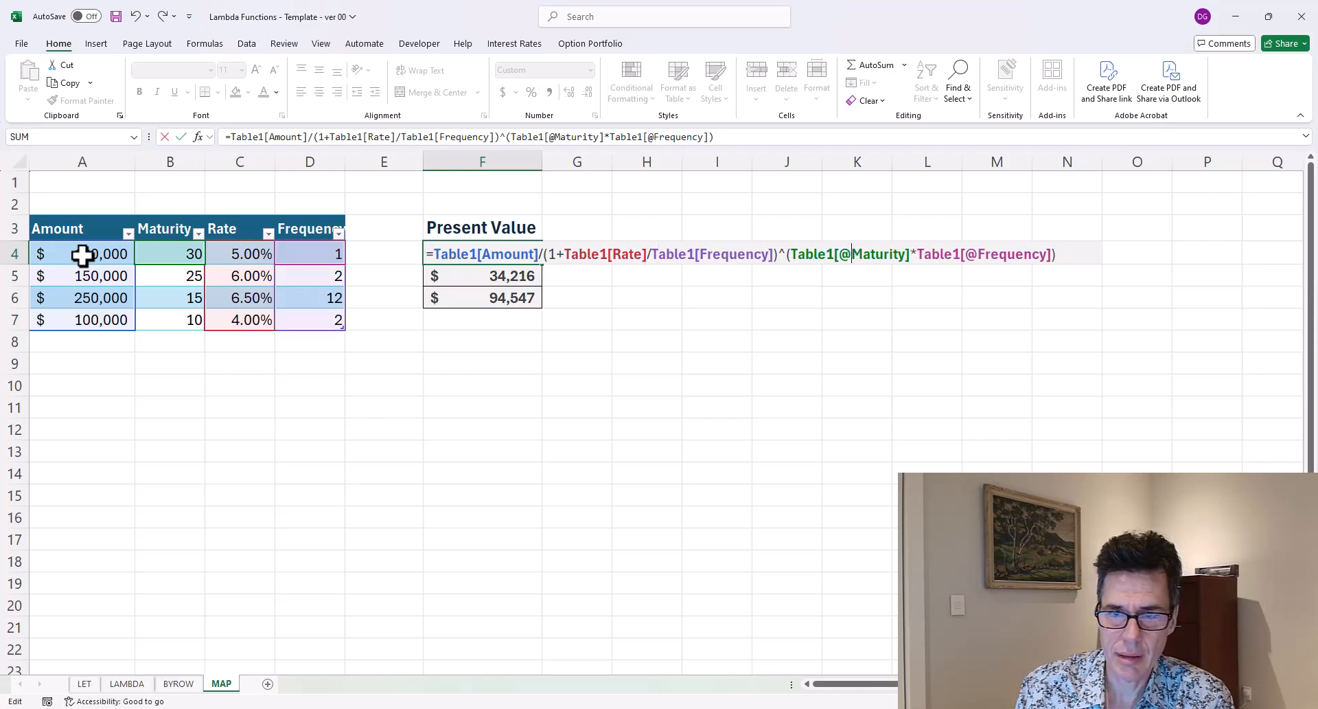
pyautogui.press('Delete')
pyautogui.press('Delete')
pyautogui.press('Return')
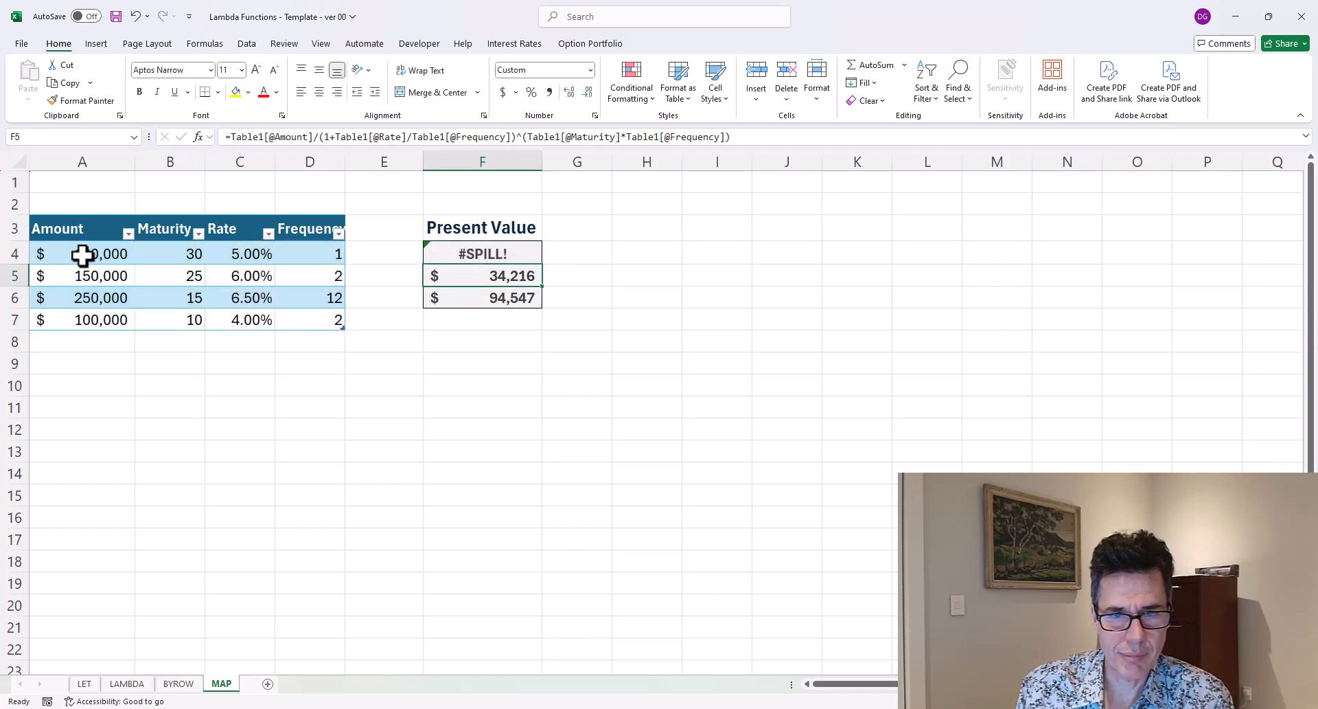
# Clear the old formulas below F4 so the column-based formula spills down the Present Value column.
pyautogui.press('Delete')
pyautogui.press('Down')
pyautogui.press('Delete')
pyautogui.press('Up')
pyautogui.press('Up')
pyautogui.press('Down')
pyautogui.press('Down')
pyautogui.press('Down')
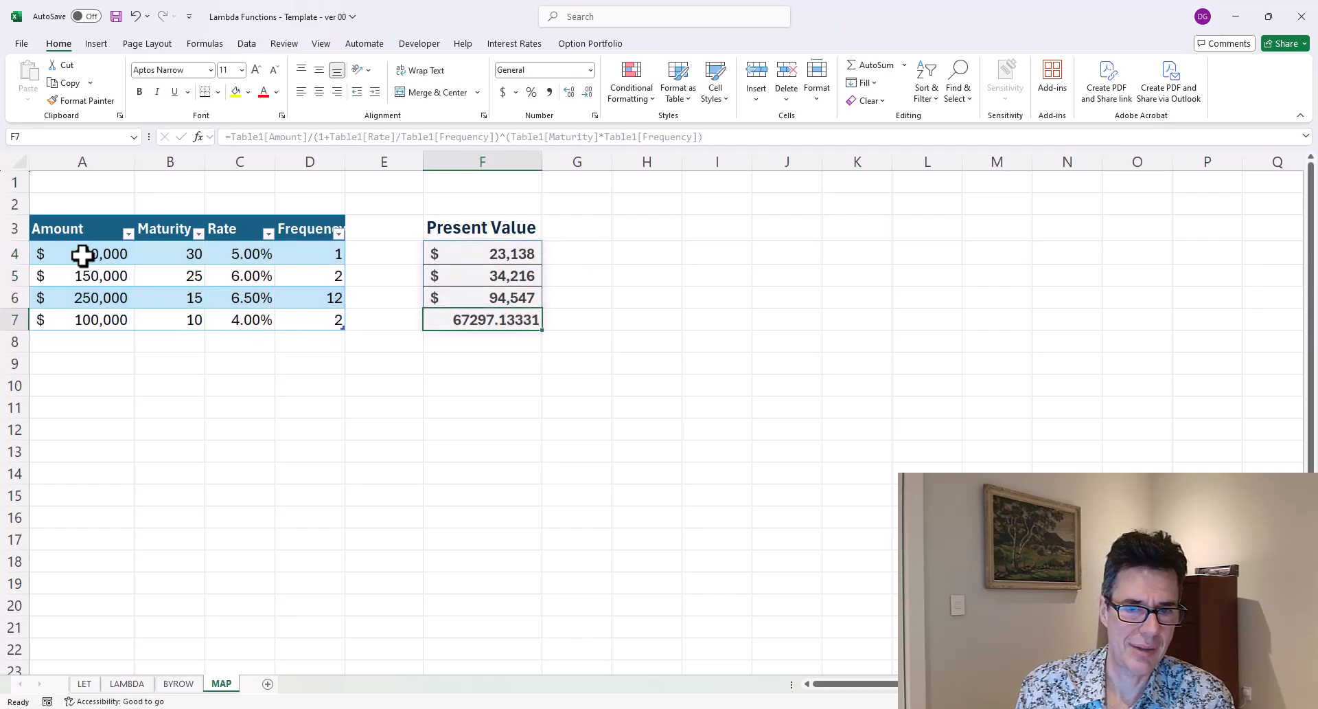
# Inspect the spilled Present Value results alongside each table row.
pyautogui.press('Up')
pyautogui.press('Up')
pyautogui.press('Up')
pyautogui.press('Down')
pyautogui.press('Down')
pyautogui.press('Down')
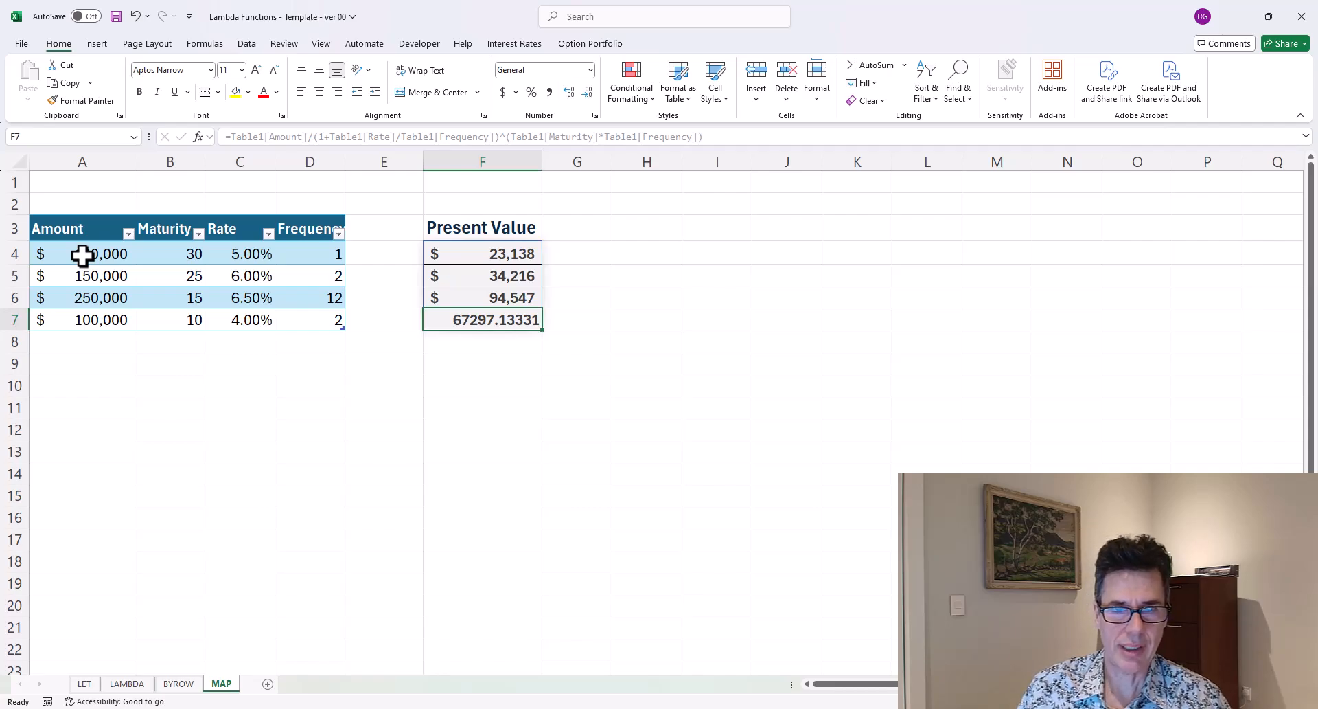
pyautogui.press('Up')
pyautogui.press('Up')
pyautogui.press('Up')
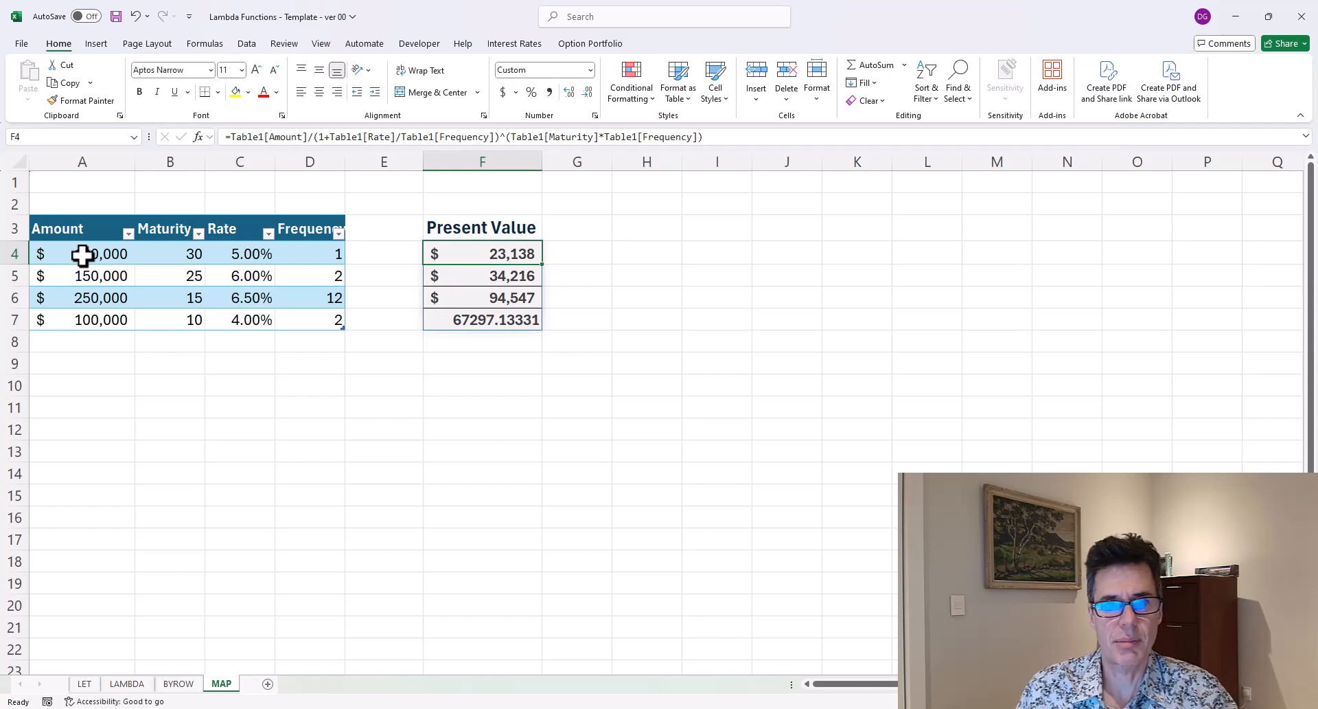
# In H4, start a LAMBDA formula with parameters amount, mat and rt.
pyautogui.press('Right')
pyautogui.press('Right')
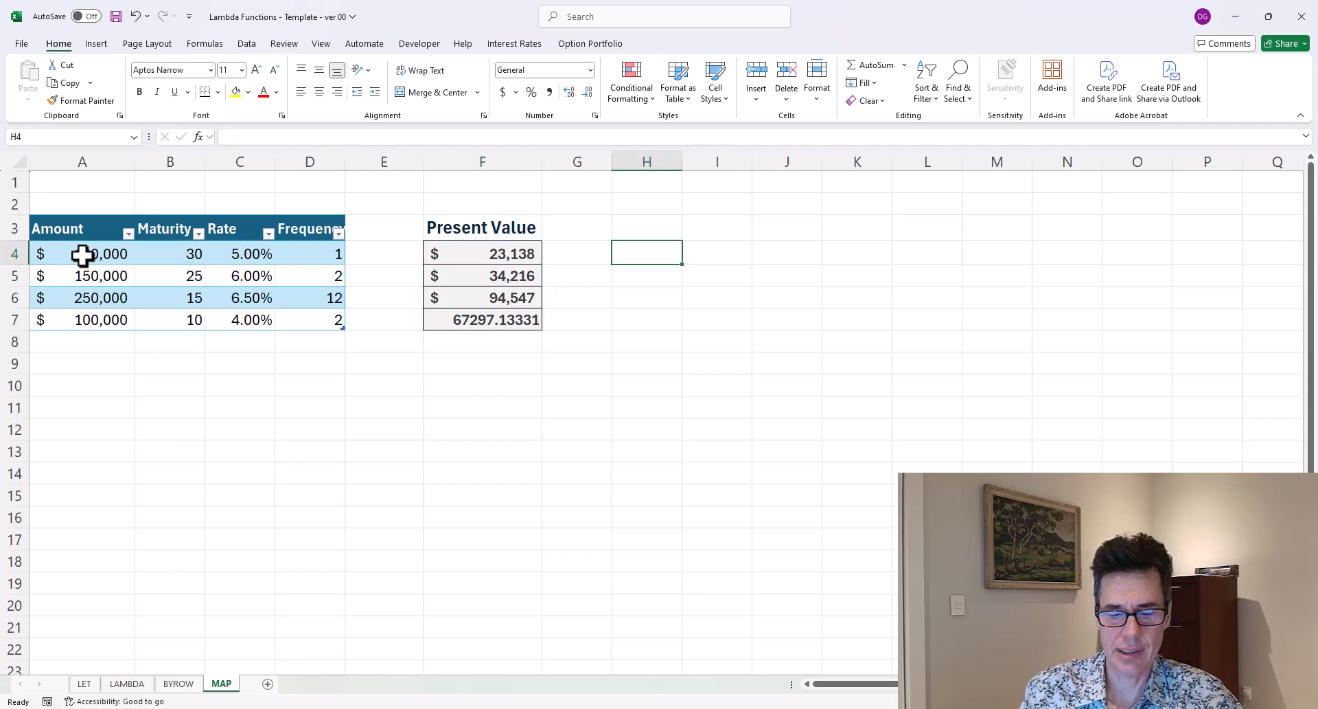
pyautogui.write('=')
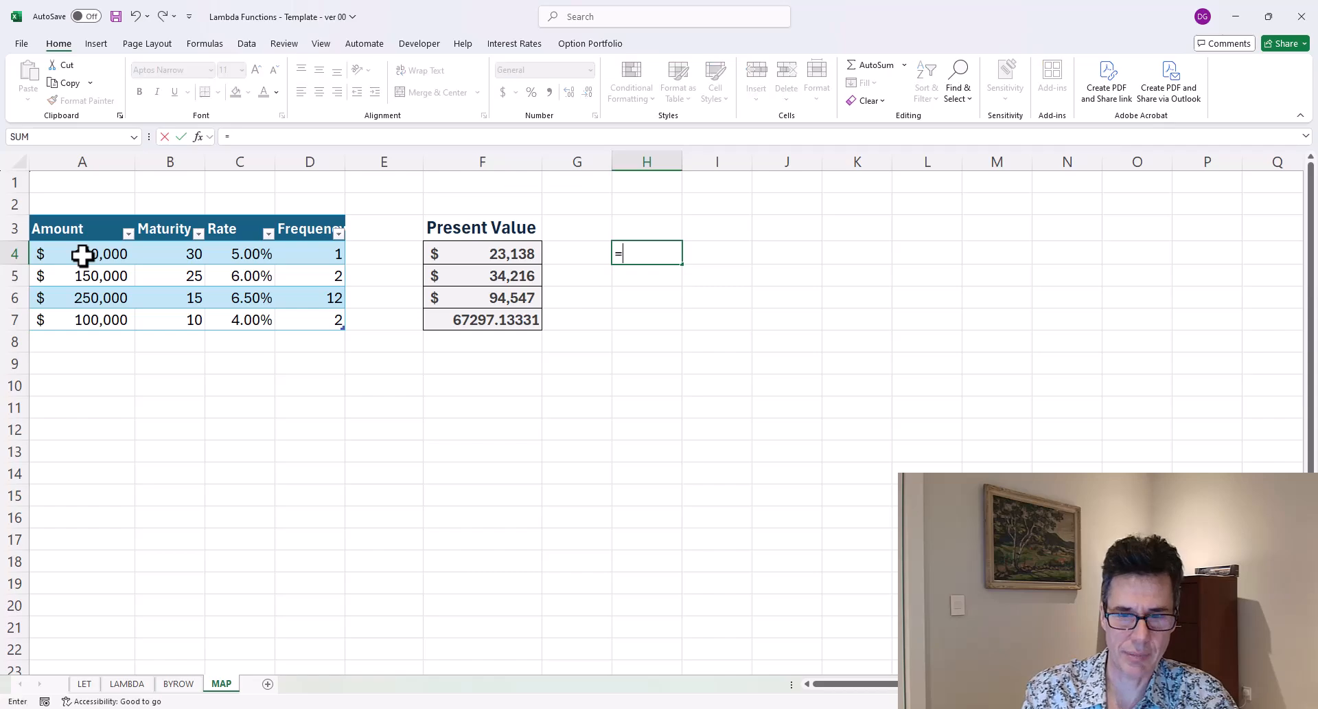
pyautogui.write('lambda(')
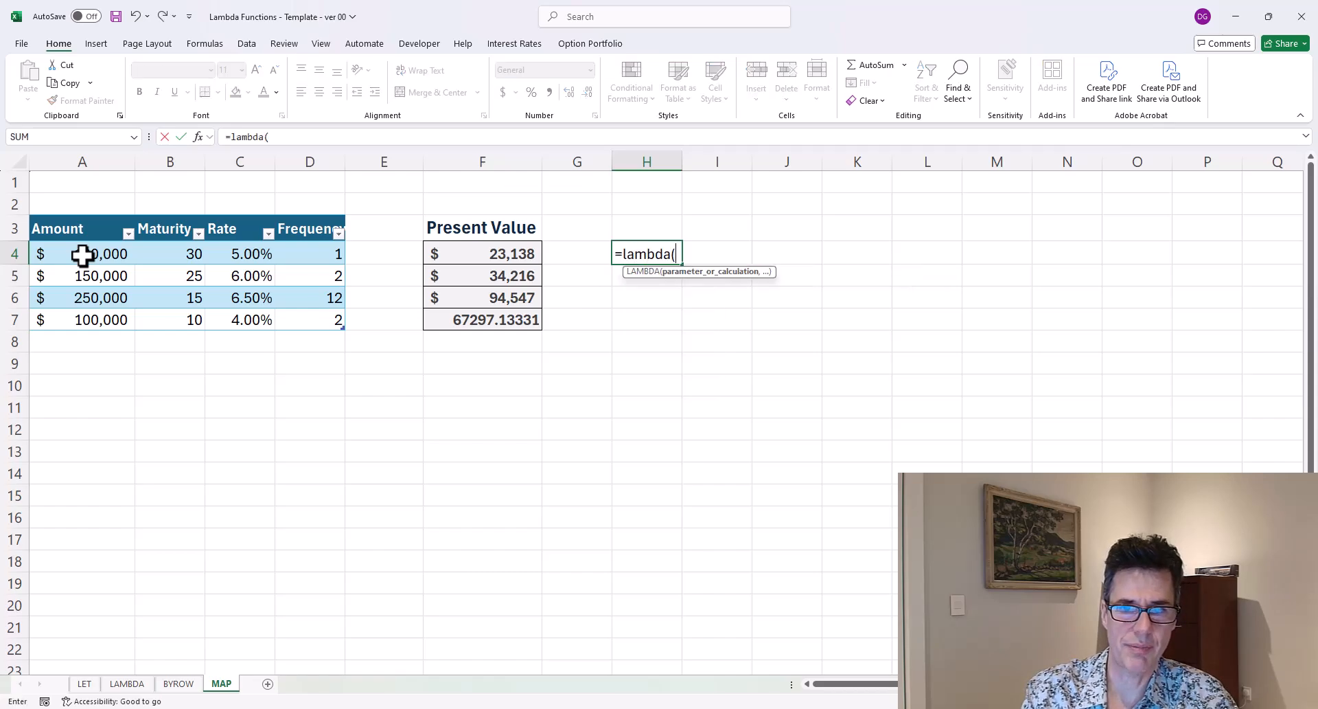
pyautogui.write('amount,')
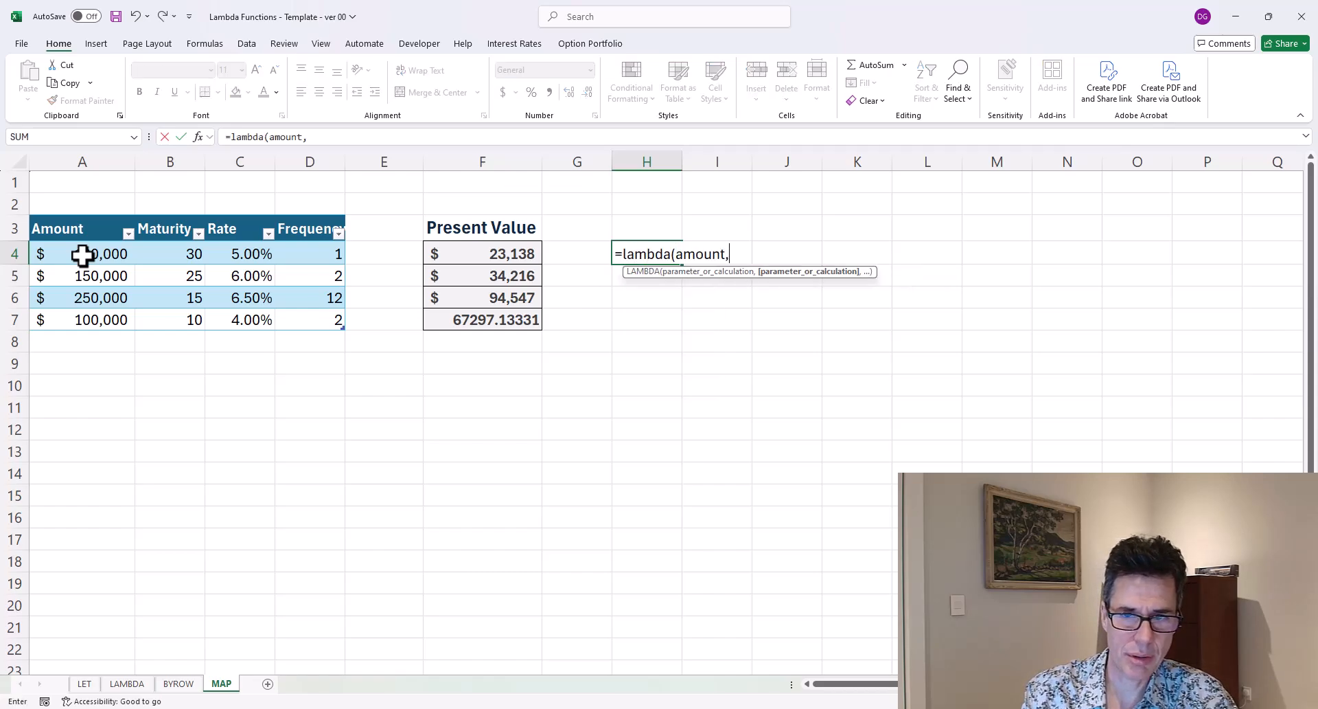
pyautogui.write('mat,')
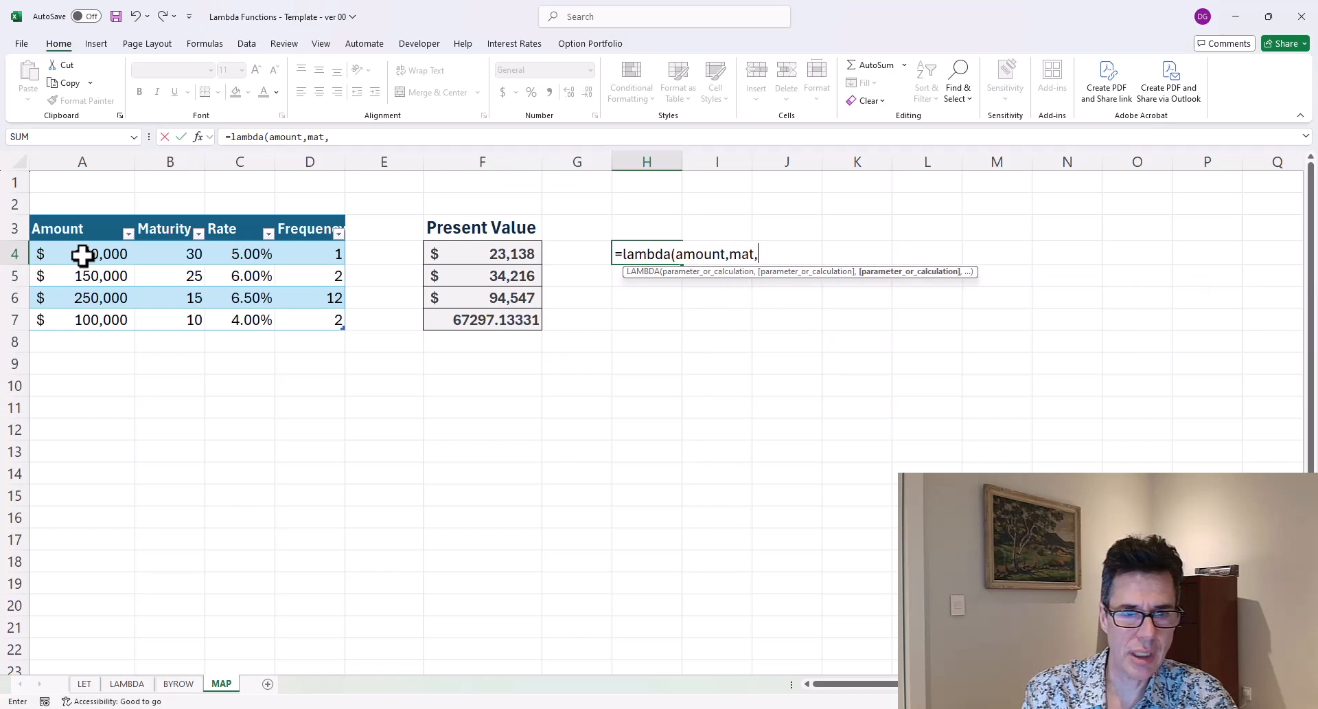
pyautogui.write('rate')
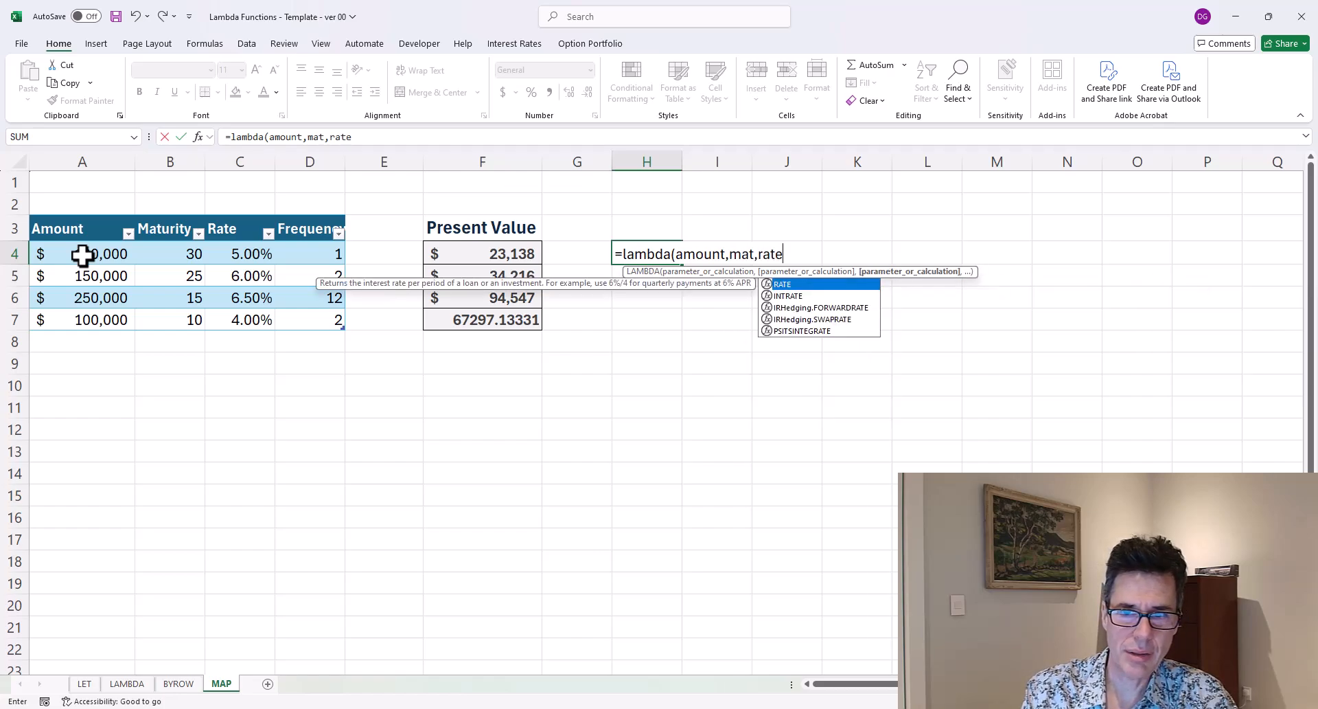
pyautogui.press('BackSpace')
pyautogui.press('BackSpace')
pyautogui.press('BackSpace')
pyautogui.write('t')
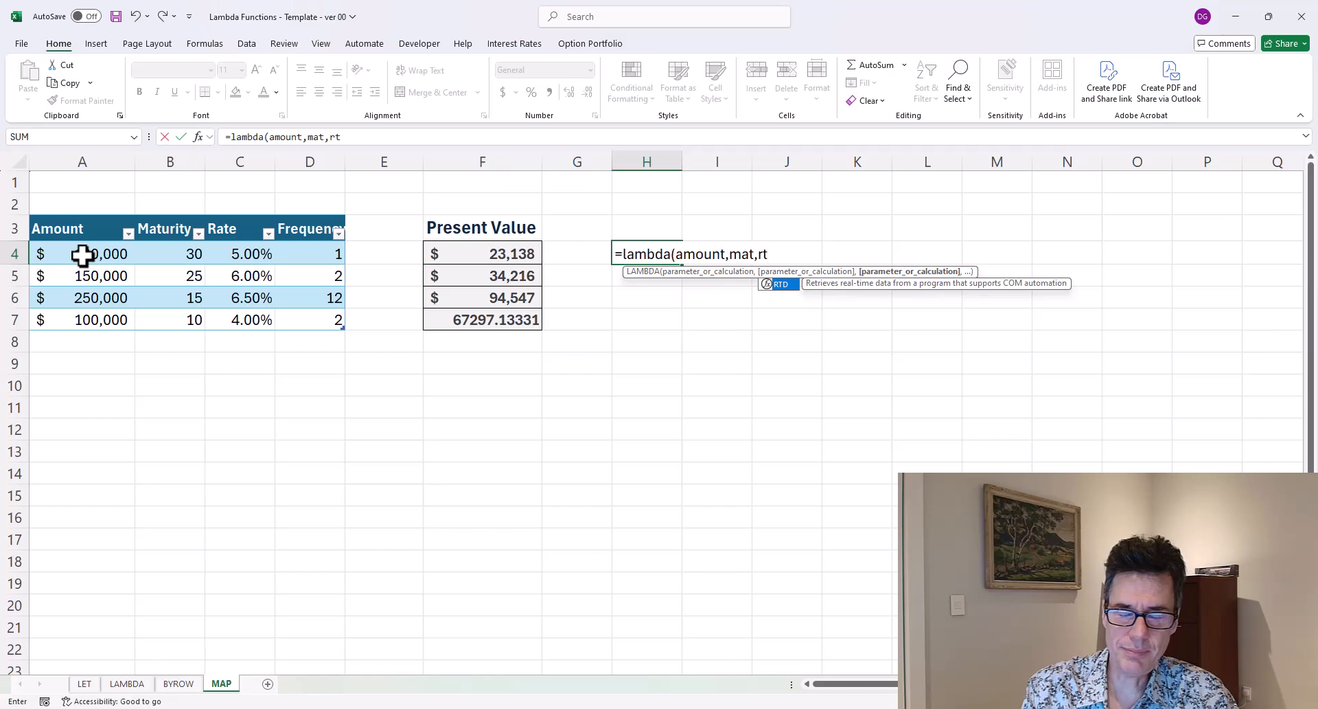
# Extend the LAMBDA parameter list in H4 to amount, mat, rt and freq.
pyautogui.write(',freq,')
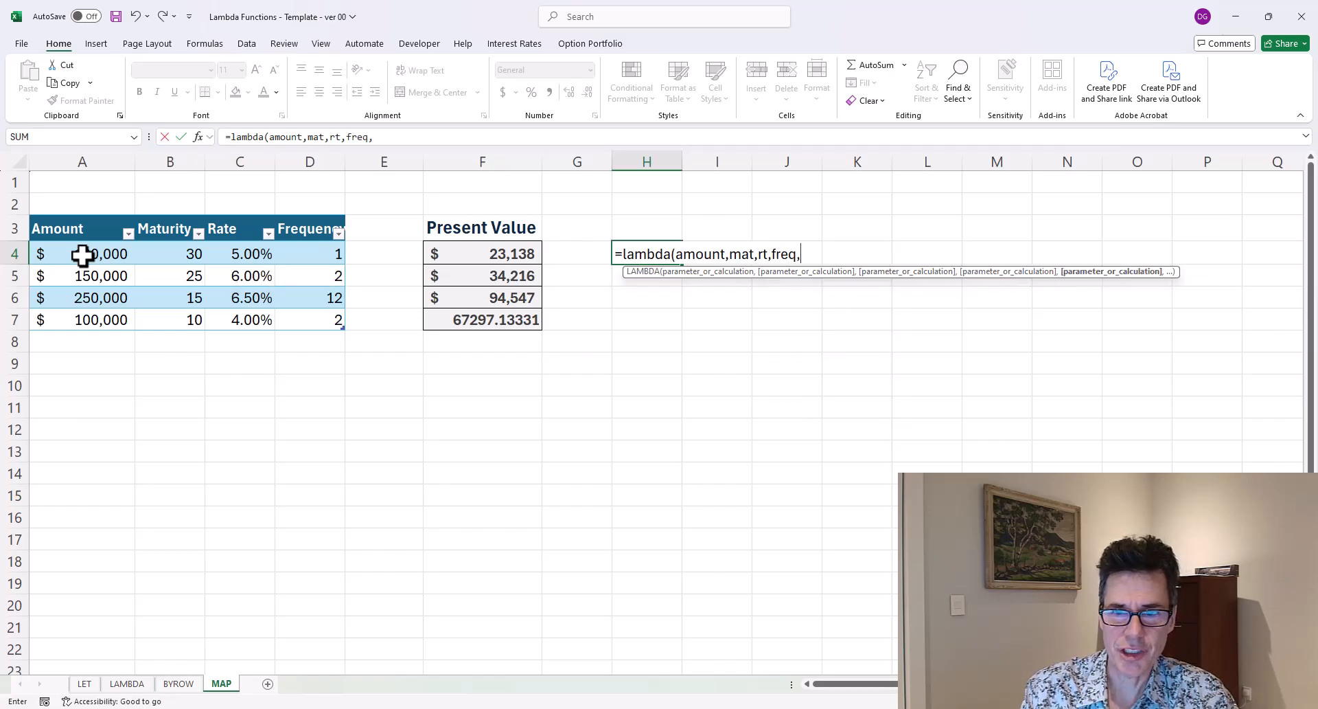
pyautogui.press('BackSpace')
pyautogui.press('BackSpace')
pyautogui.press('BackSpace')
pyautogui.press('BackSpace')
pyautogui.press('BackSpace')
pyautogui.press('BackSpace')
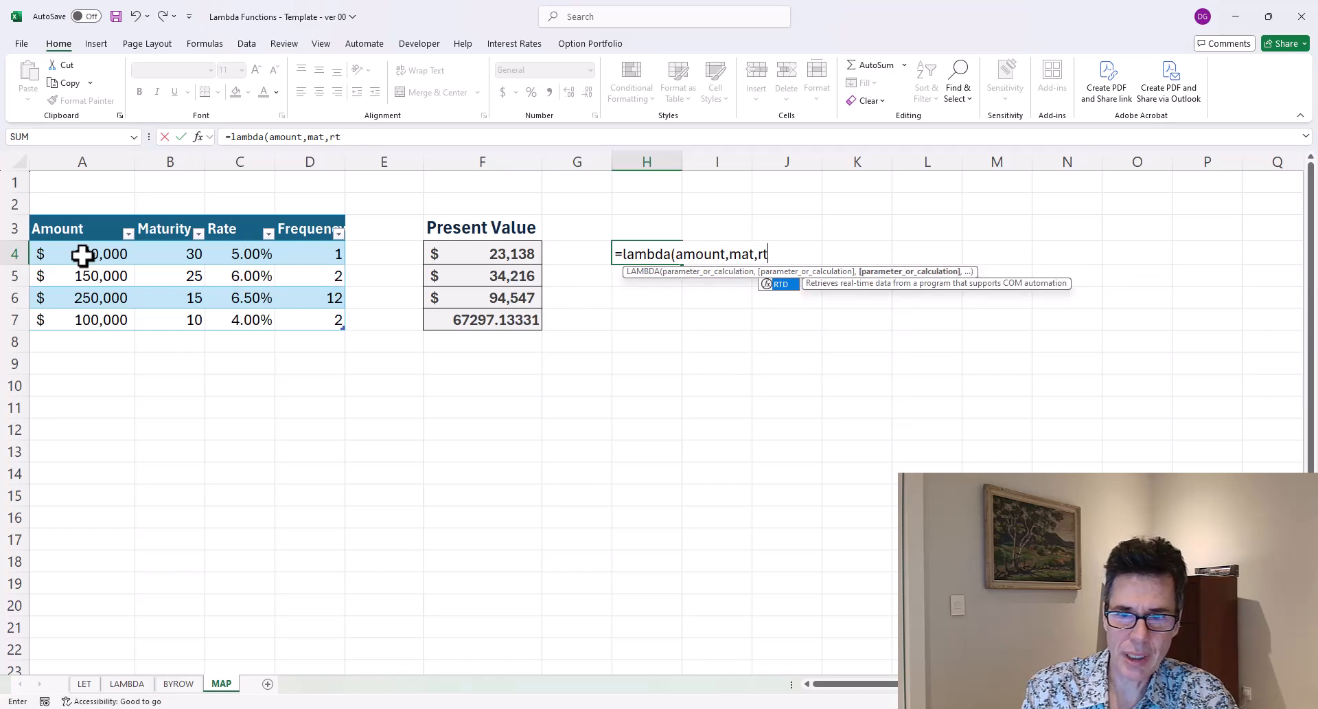
pyautogui.press('BackSpace')
pyautogui.write('ate')
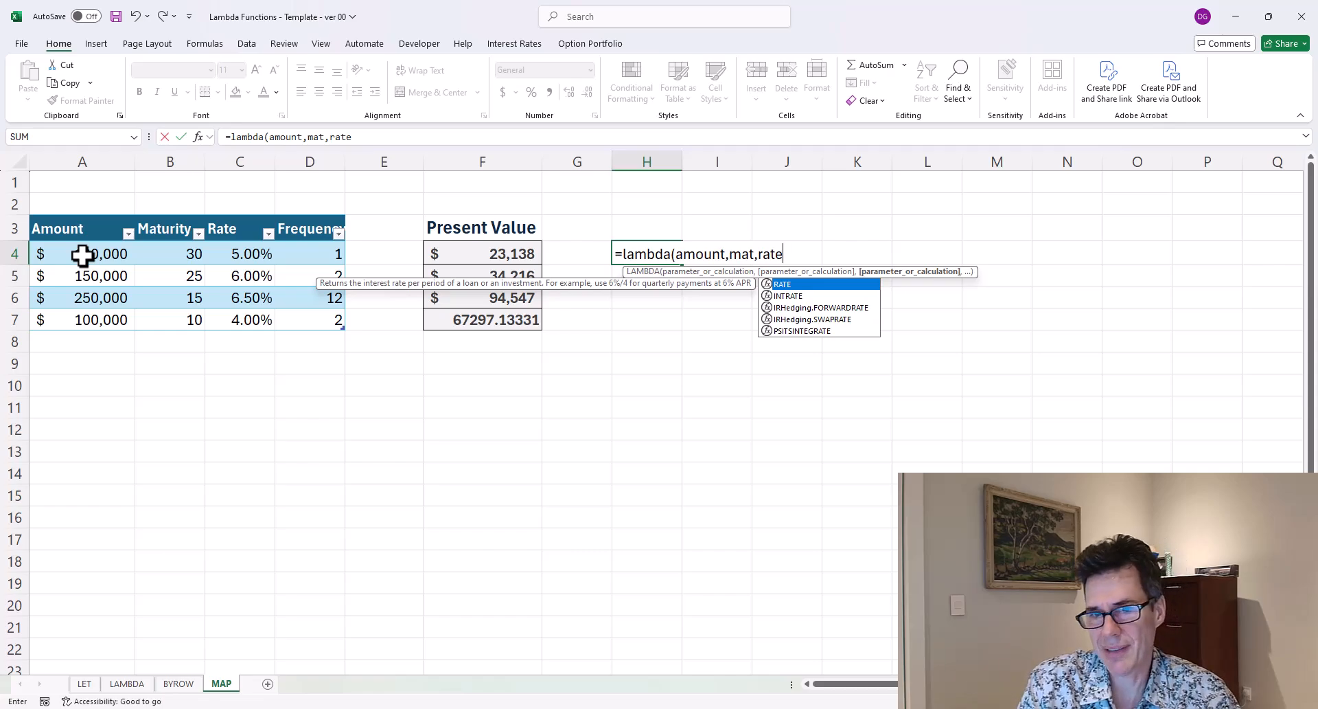
pyautogui.press('BackSpace')
pyautogui.press('BackSpace')
pyautogui.press('BackSpace')
pyautogui.write('t,')
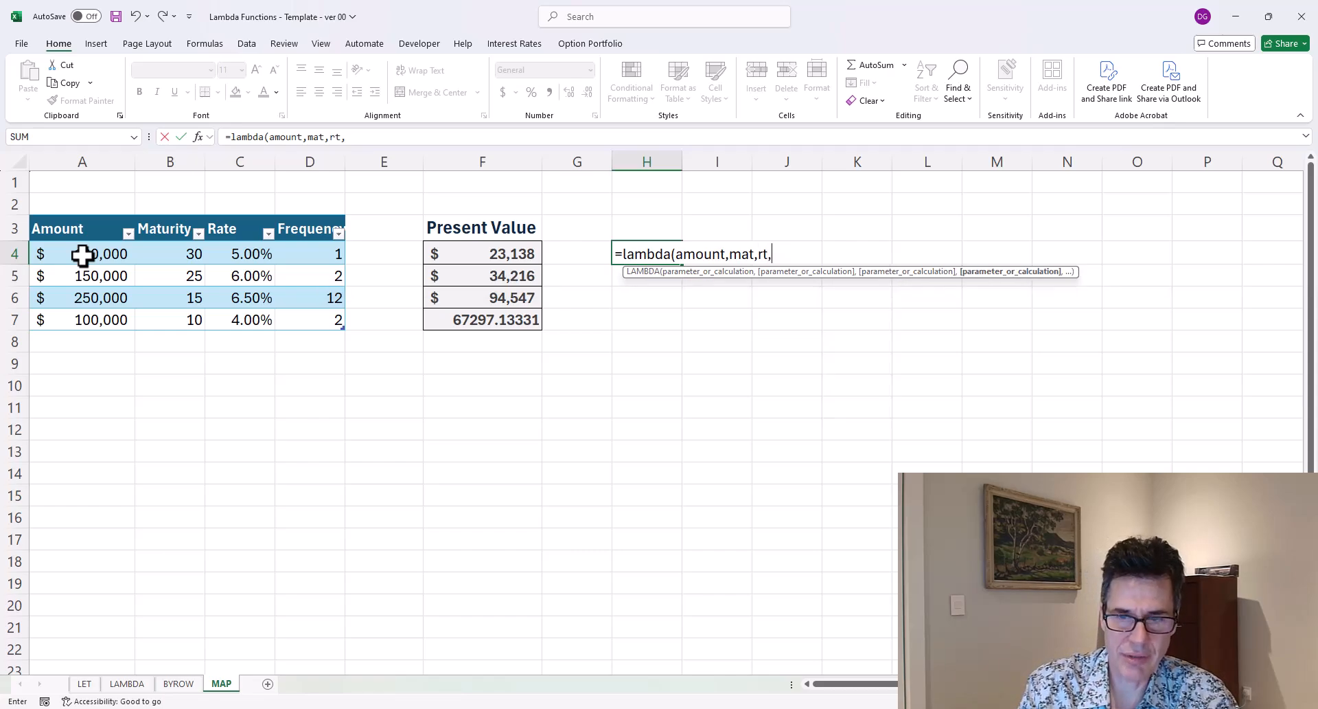
pyautogui.write('freq')
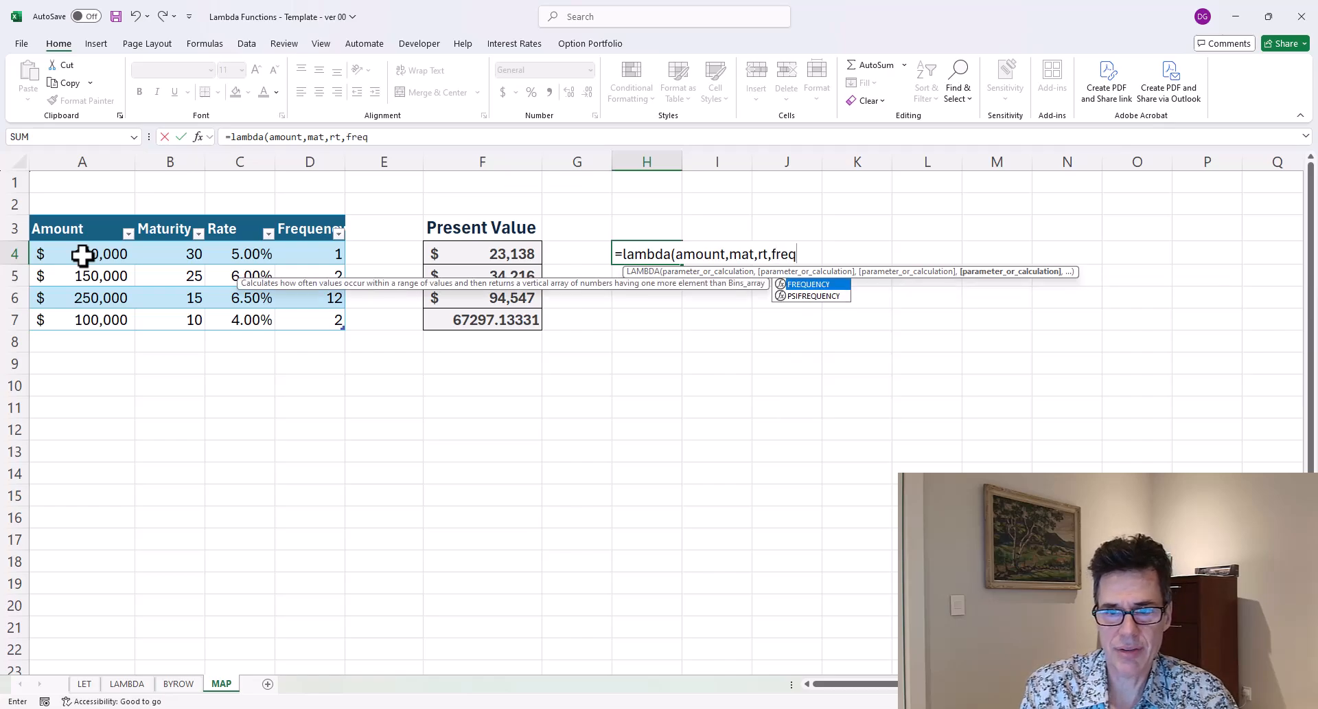
pyautogui.write(',')
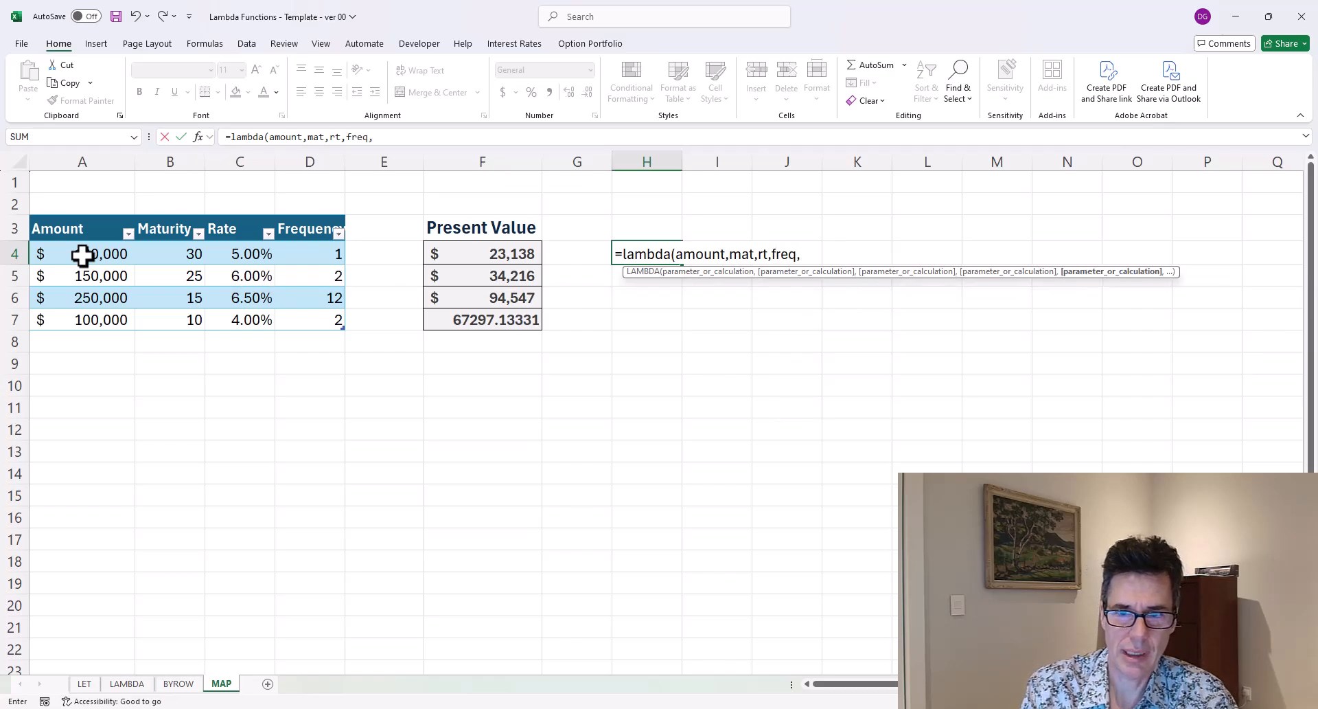
pyautogui.write('amount')
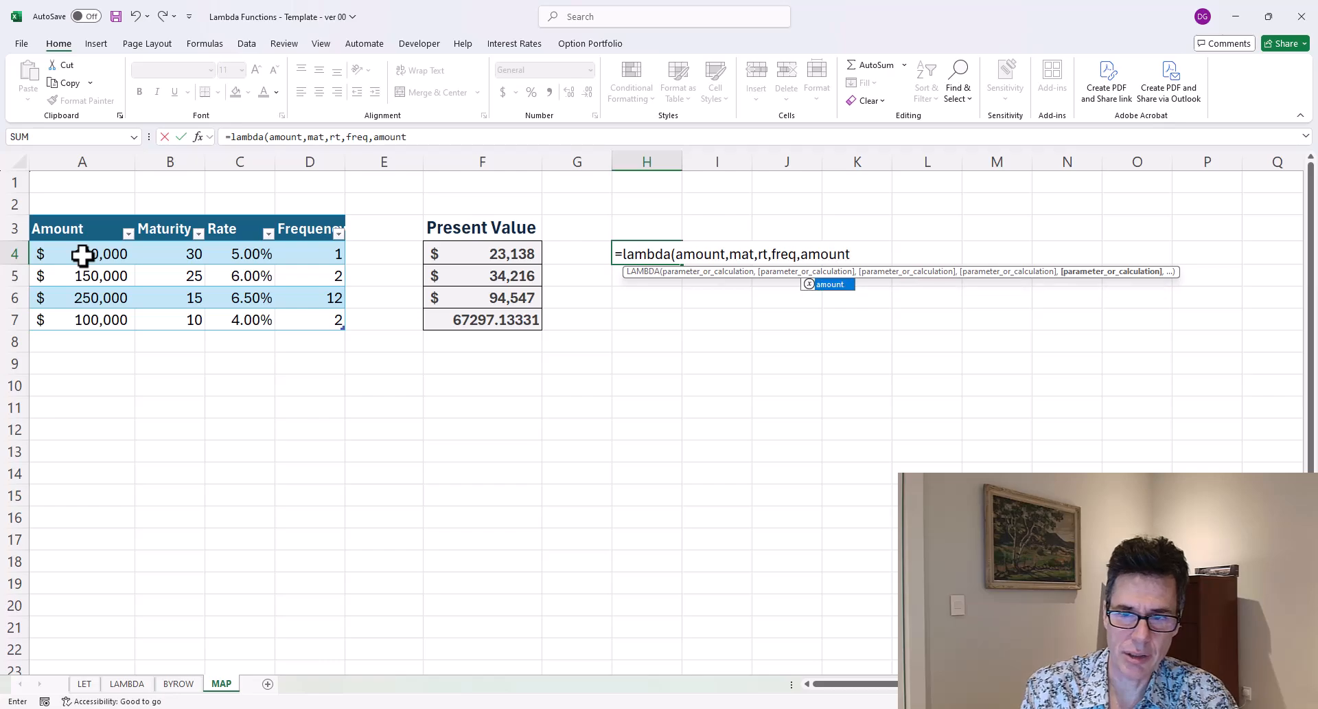
pyautogui.write('/(1+rate')
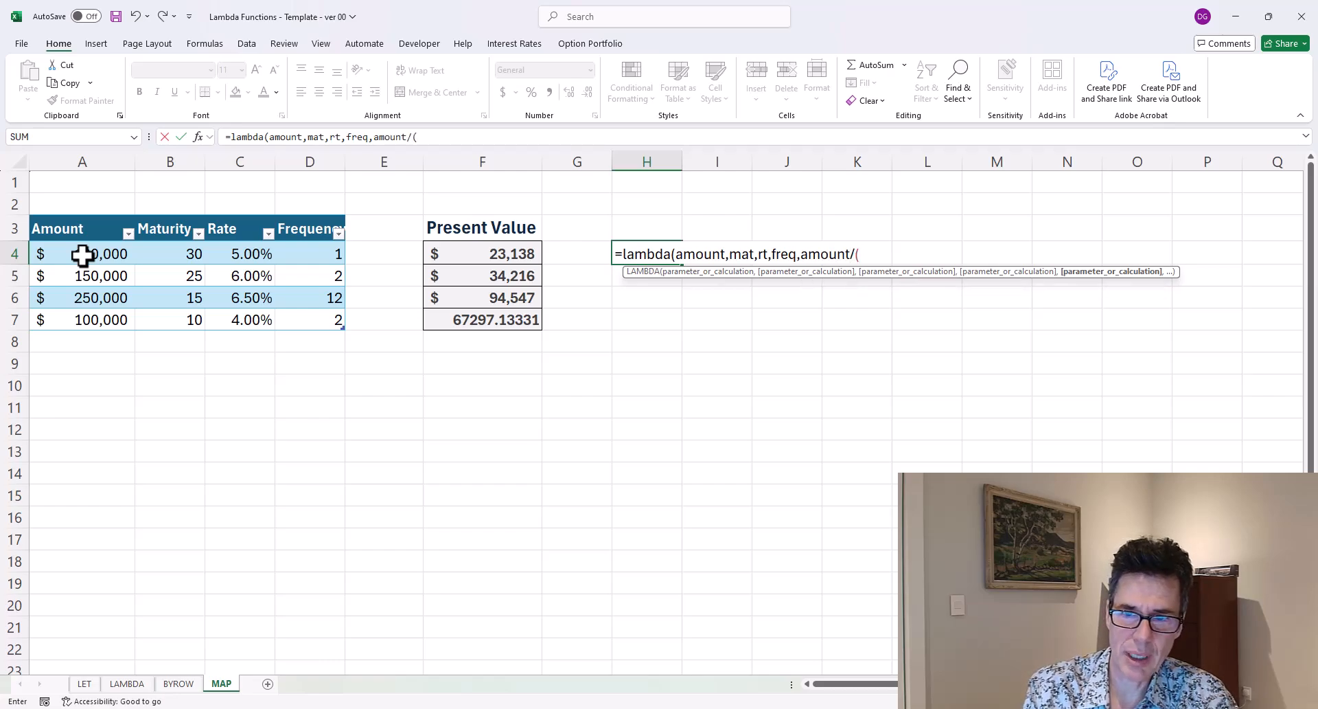
# Enter the LAMBDA calculation amount/(1+rt/freq)^(freq*mat) and close the LAMBDA definition.
pyautogui.press('BackSpace')
pyautogui.press('BackSpace')
pyautogui.press('BackSpace')
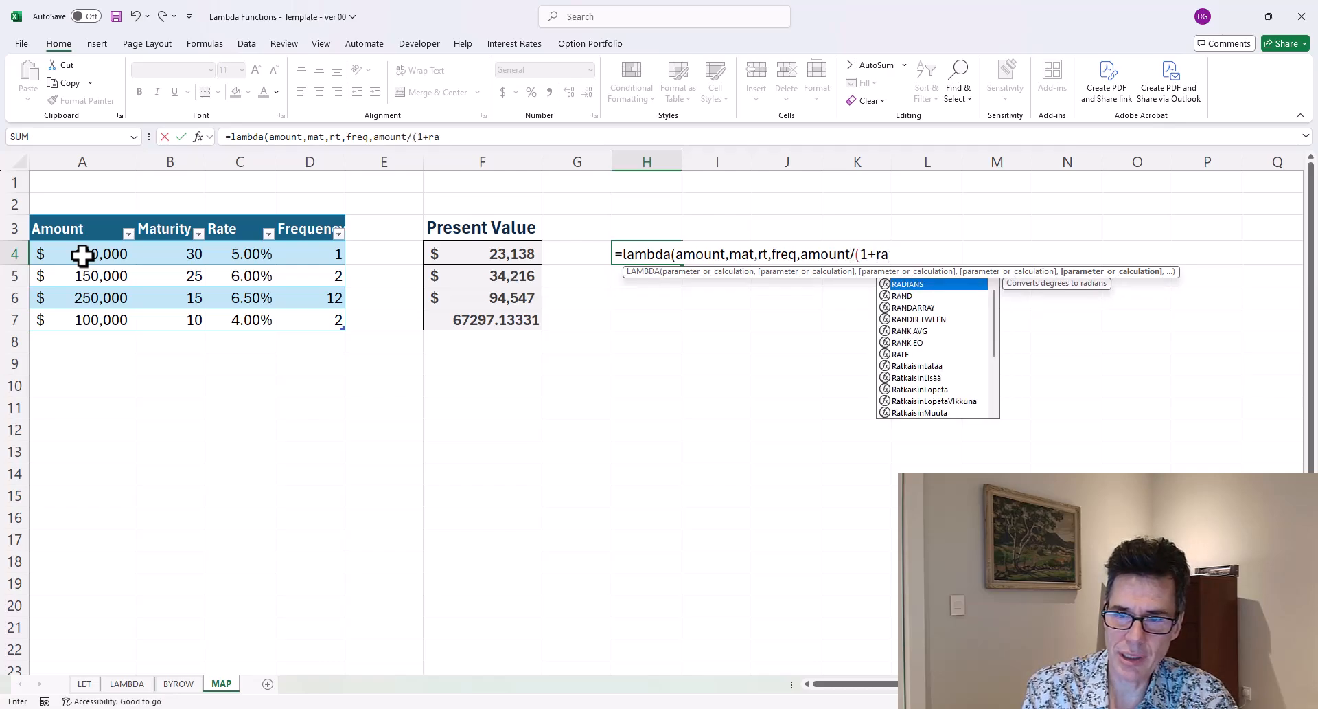
pyautogui.write('t/')
pyautogui.write('freq')
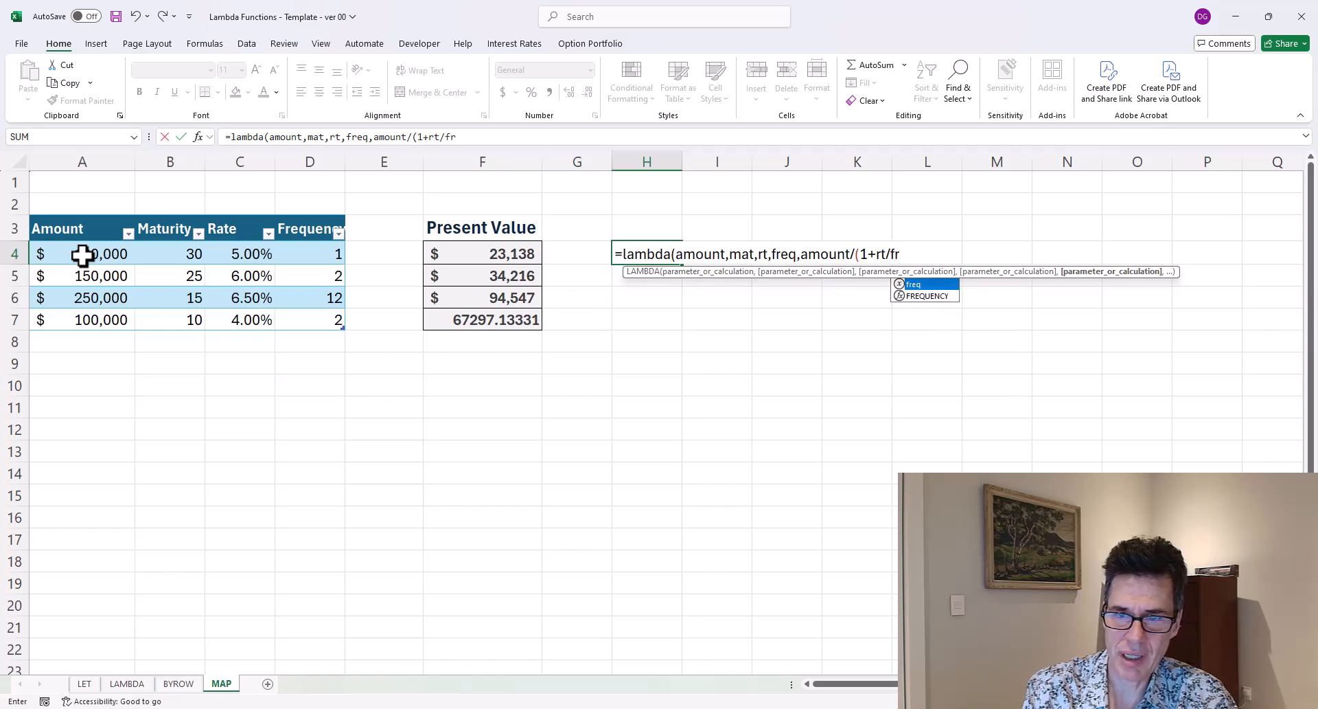
pyautogui.write(')^(')
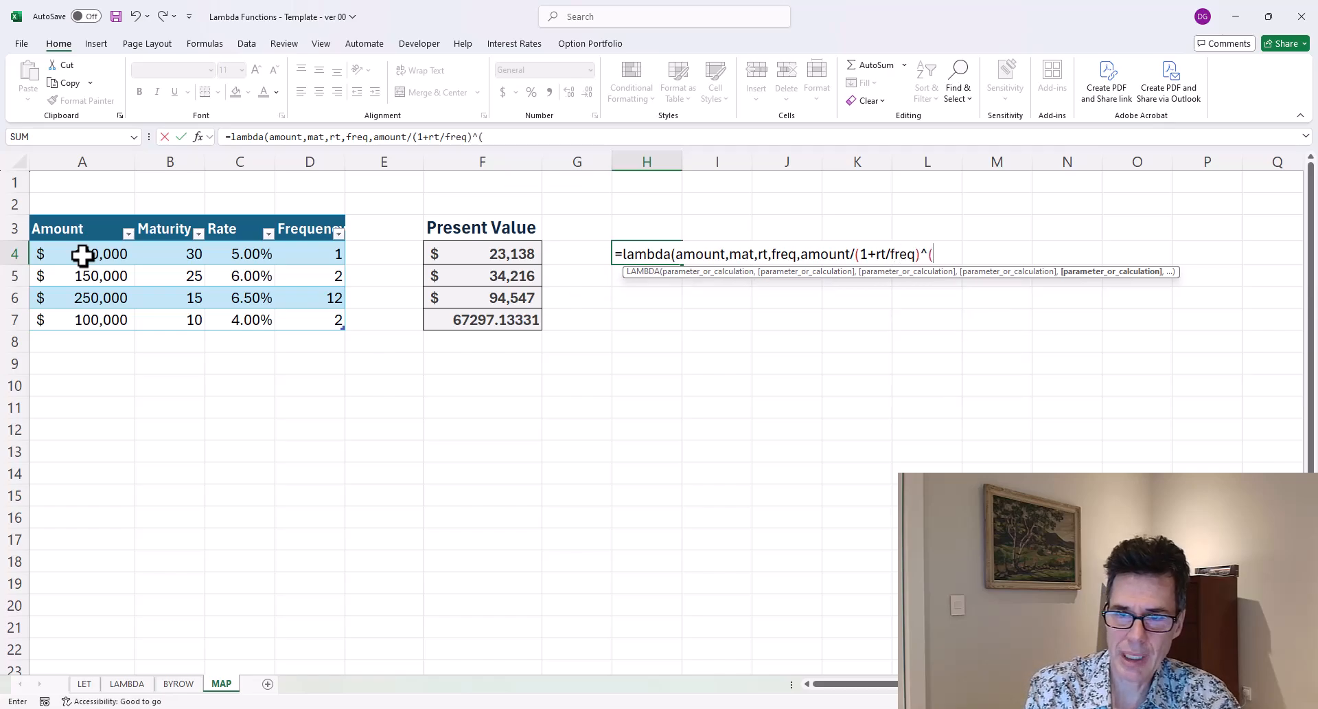
pyautogui.write('freq*mat)')
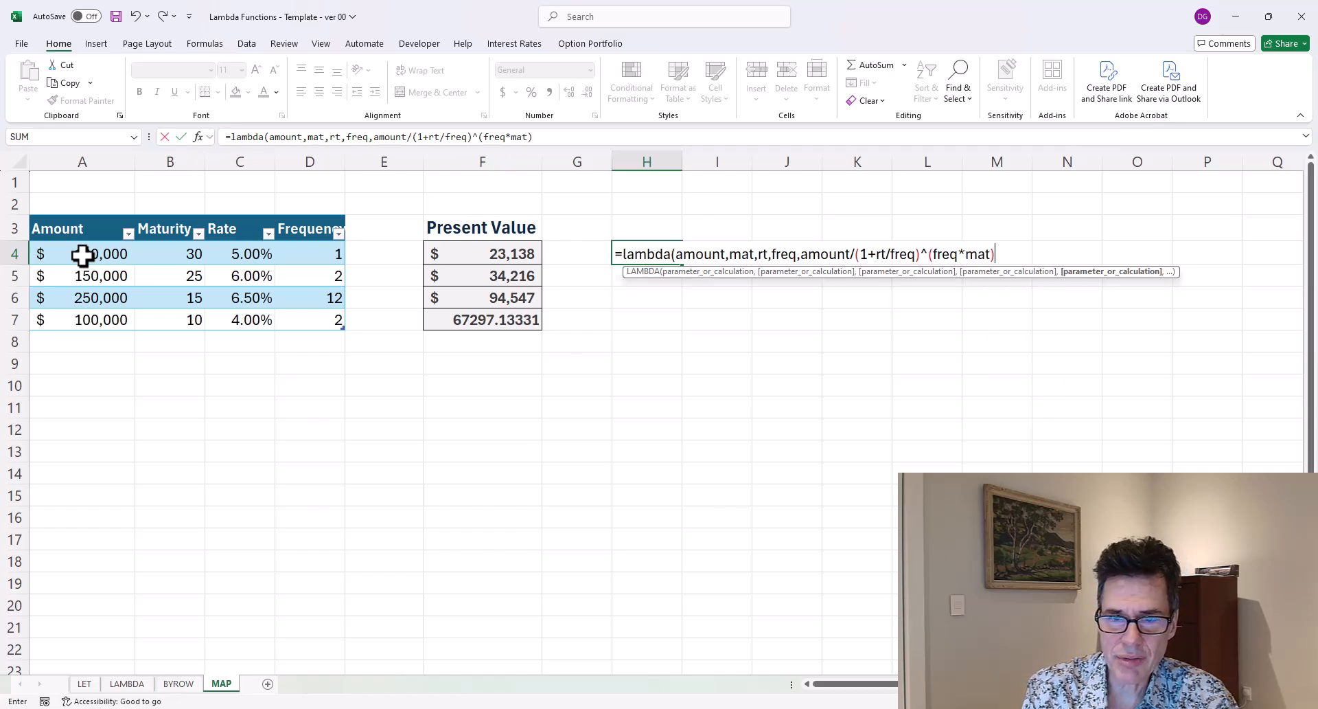
pyautogui.write(')(')
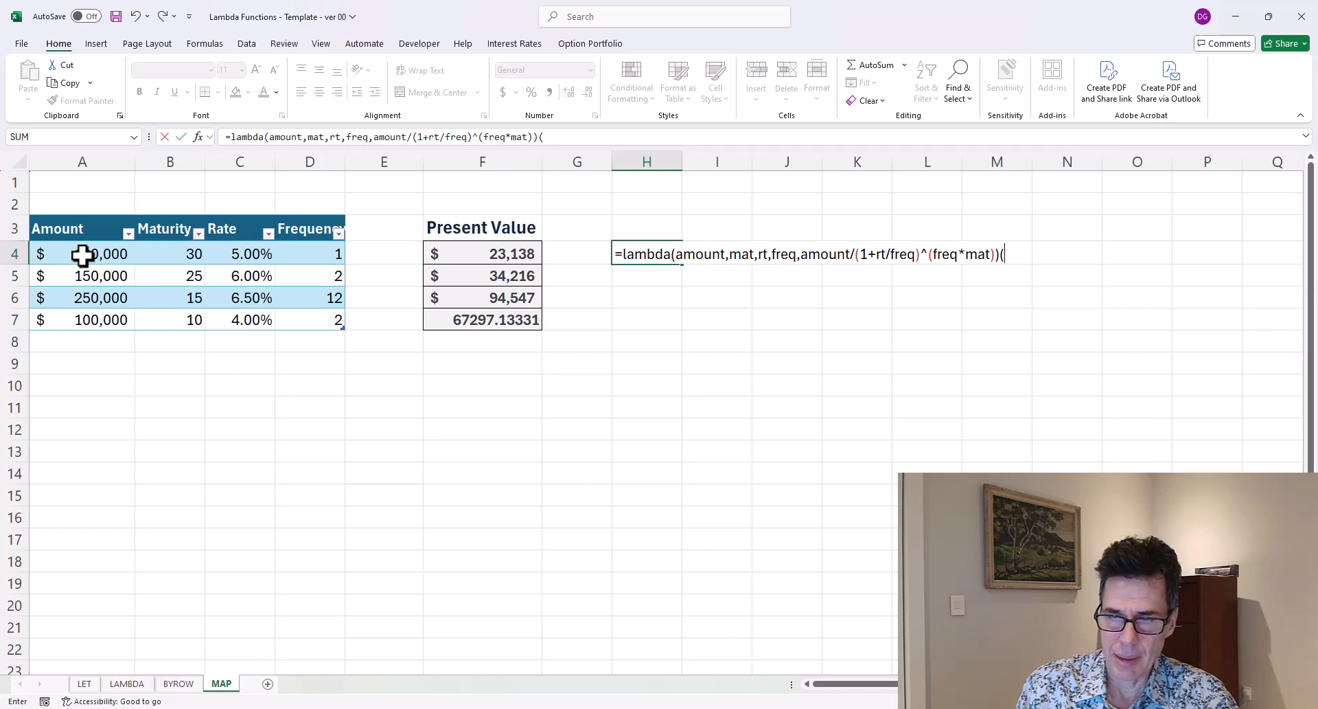
# Call the LAMBDA on the current row's Amount, Maturity, Rate and Frequency table values and enter the formula in H4.
pyautogui.press('Left')
pyautogui.press('Left')
pyautogui.press('Left')
pyautogui.press('Left')
pyautogui.press('Left')
pyautogui.press('Left')
pyautogui.press('Left')
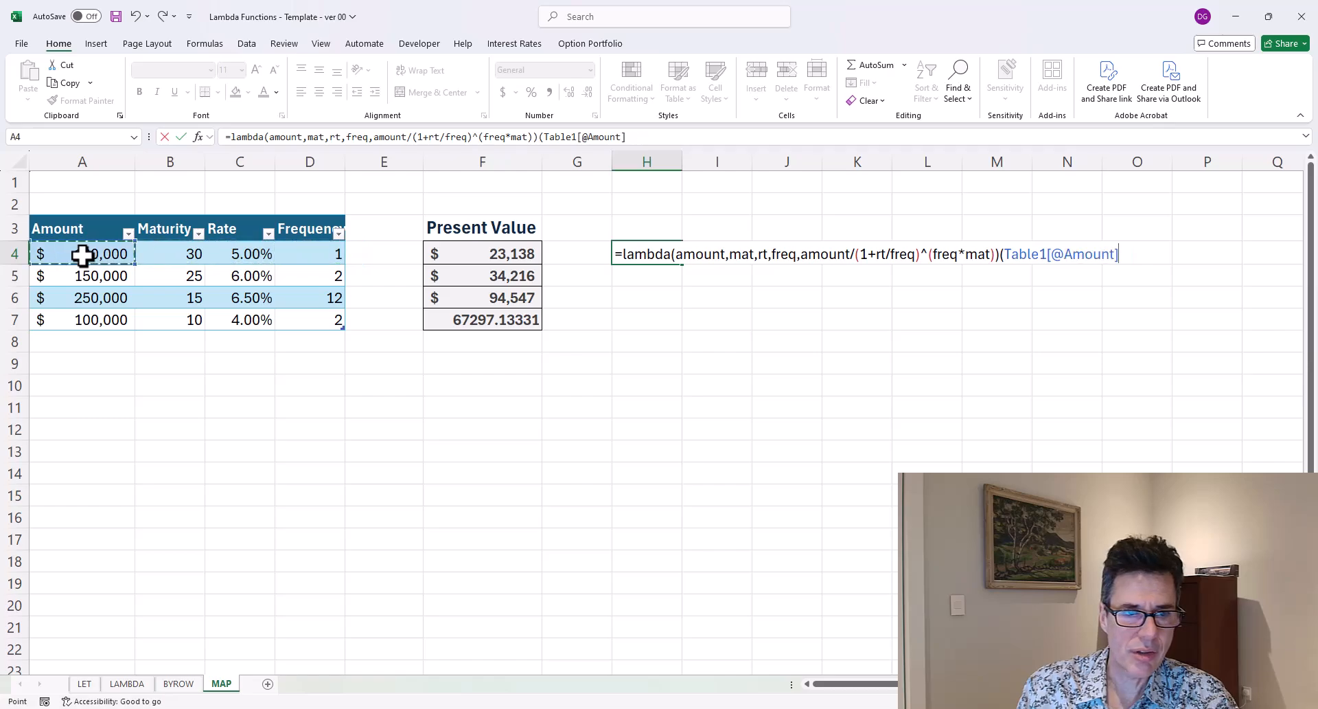
pyautogui.write(',')
pyautogui.press('Left')
pyautogui.press('Left')
pyautogui.press('Left')
pyautogui.press('Left')
pyautogui.press('Left')
pyautogui.press('Left')
pyautogui.write(',')
pyautogui.press('Left')
pyautogui.press('Left')
pyautogui.press('Left')
pyautogui.press('Left')
pyautogui.press('Left')
pyautogui.write(',')
pyautogui.press('Left')
pyautogui.press('Left')
pyautogui.press('Left')
pyautogui.press('Left')
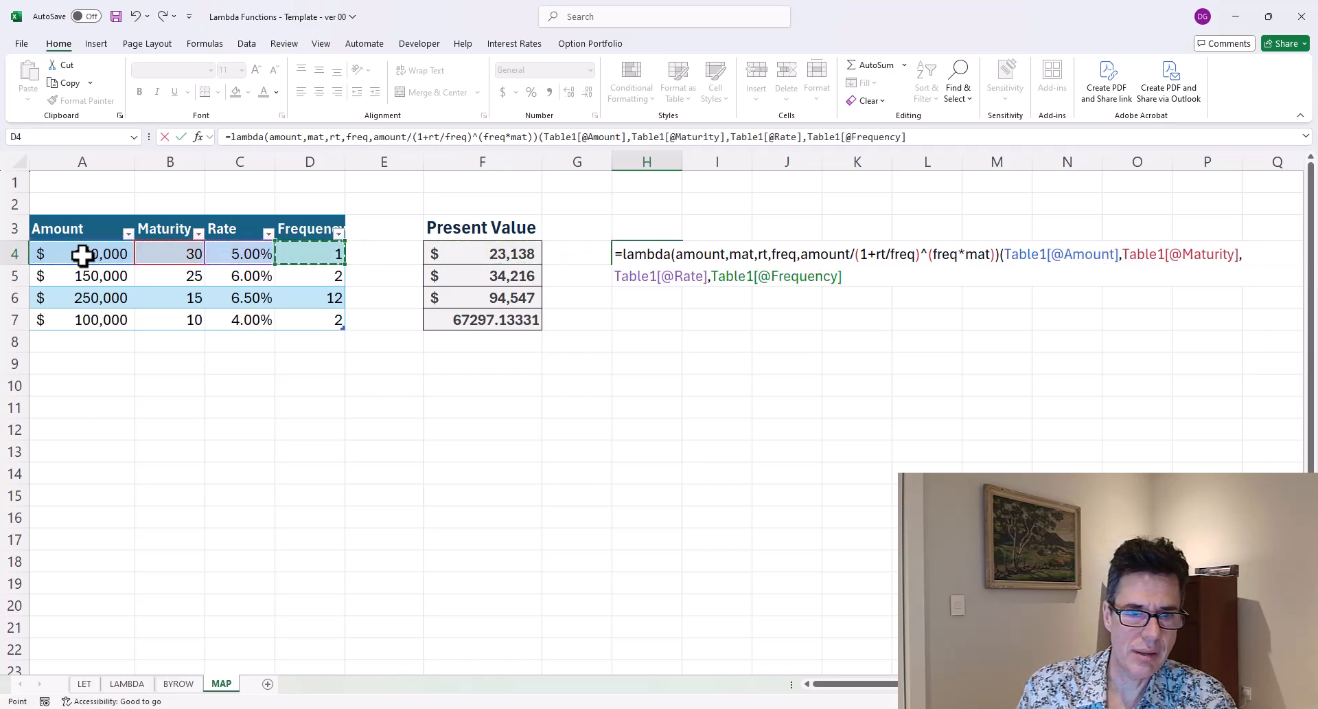
pyautogui.hotkey('ctrl', 'Return')
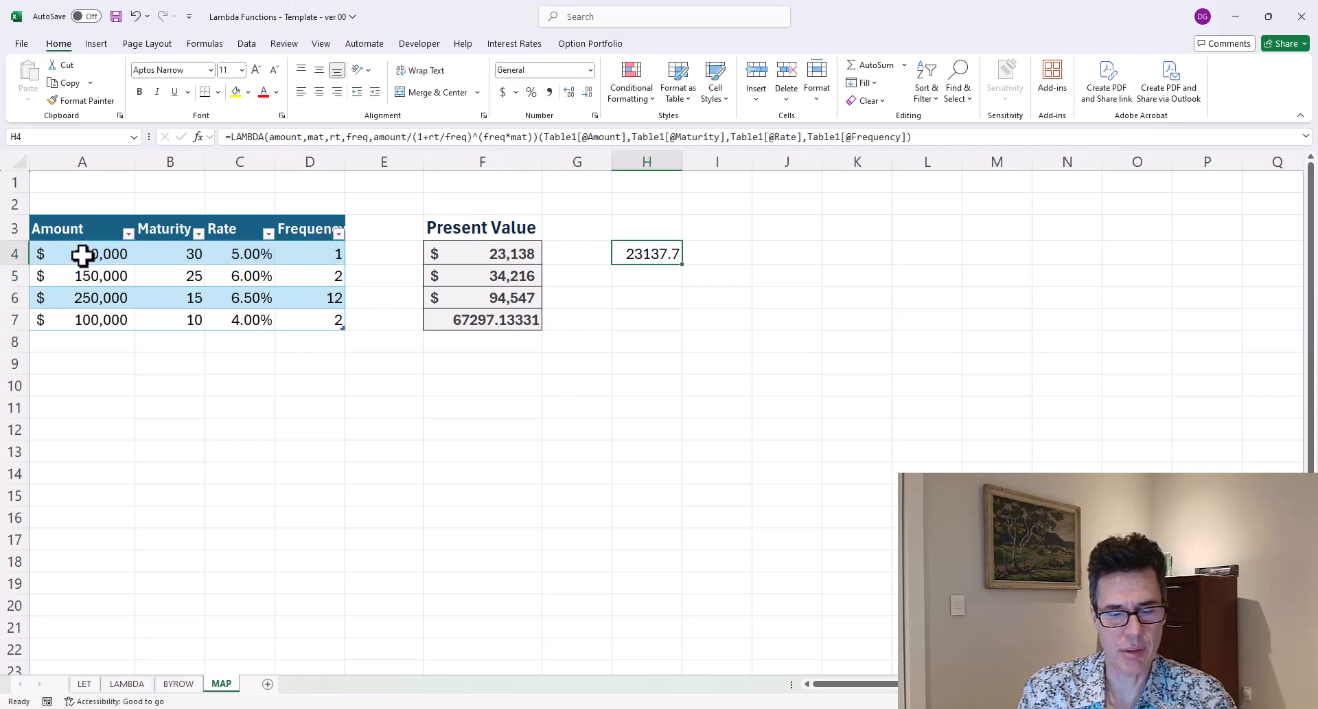
# Compare the H4 LAMBDA formula with the Present Value formula in F4.
pyautogui.press('F2')
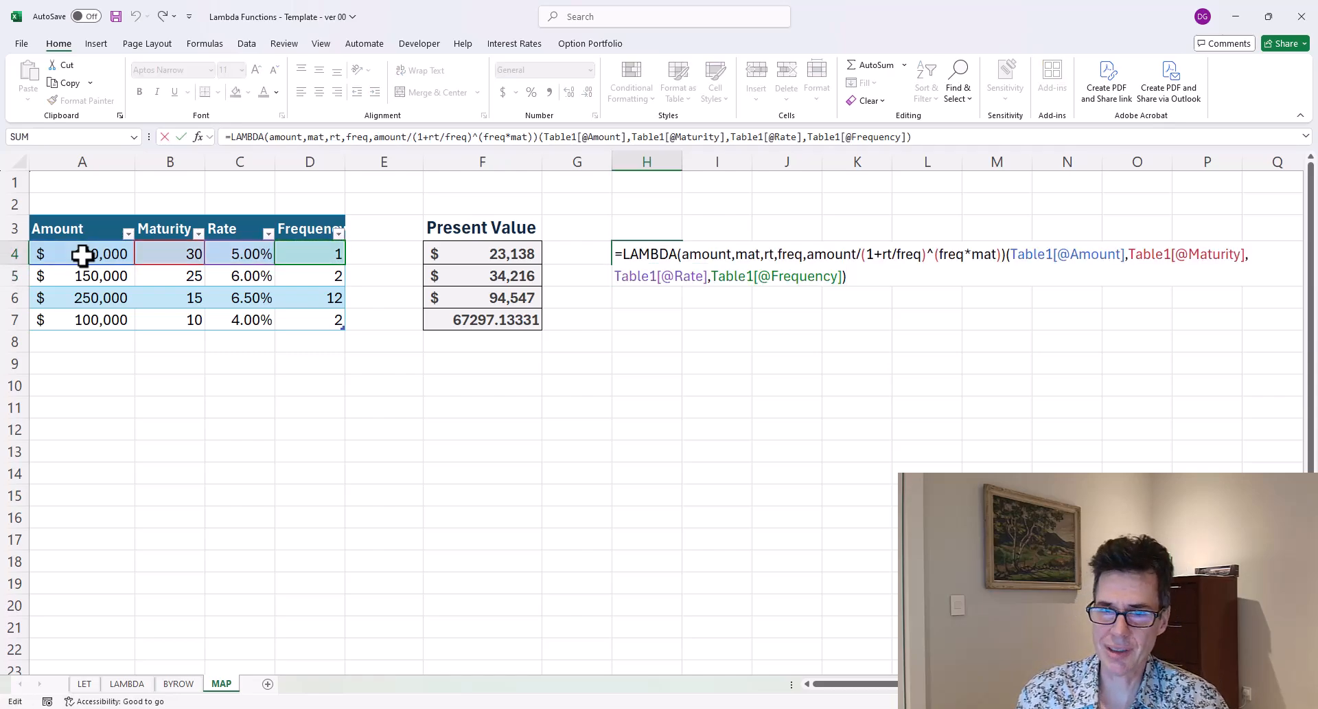
pyautogui.press('Return')
pyautogui.press('Up')
pyautogui.press('Left')
pyautogui.press('Left')
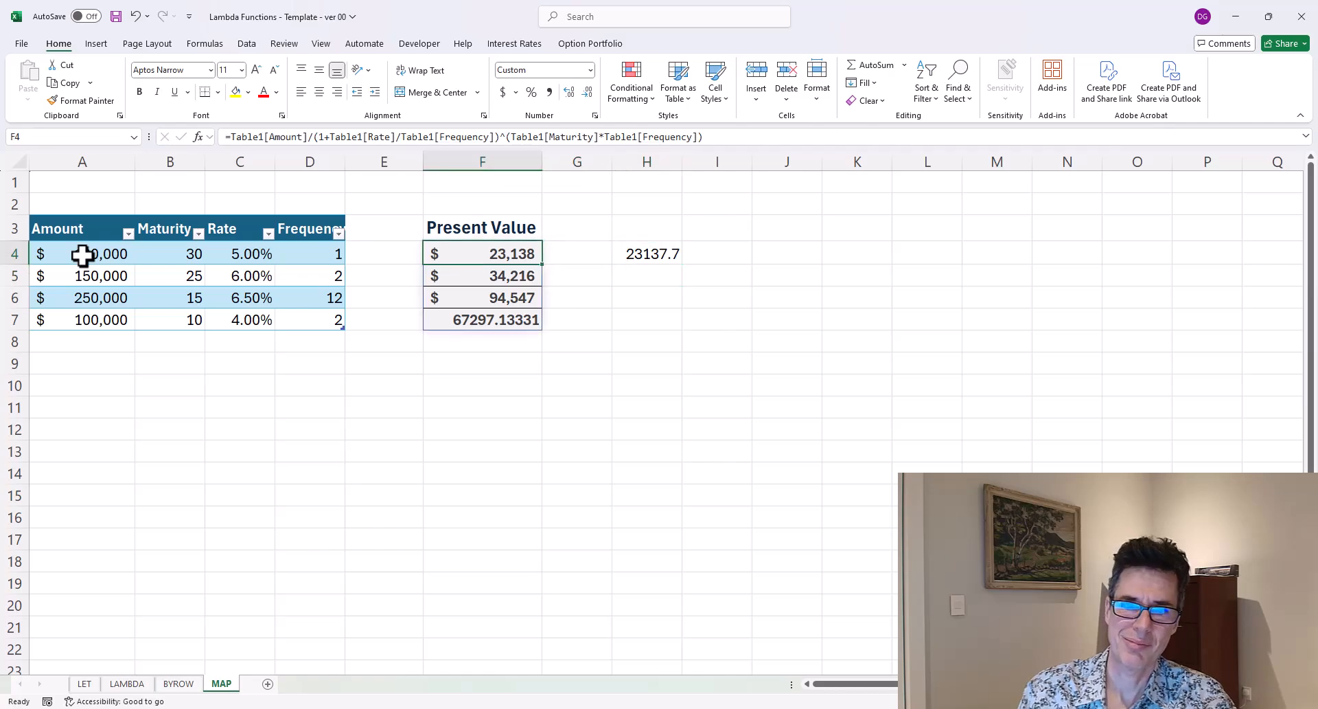
pyautogui.press('Right')
pyautogui.press('Right')
# Remove every @ from the LAMBDA's Amount, Maturity, Rate and Frequency arguments so the H4 formula spills down the column.
pyautogui.press('F2')
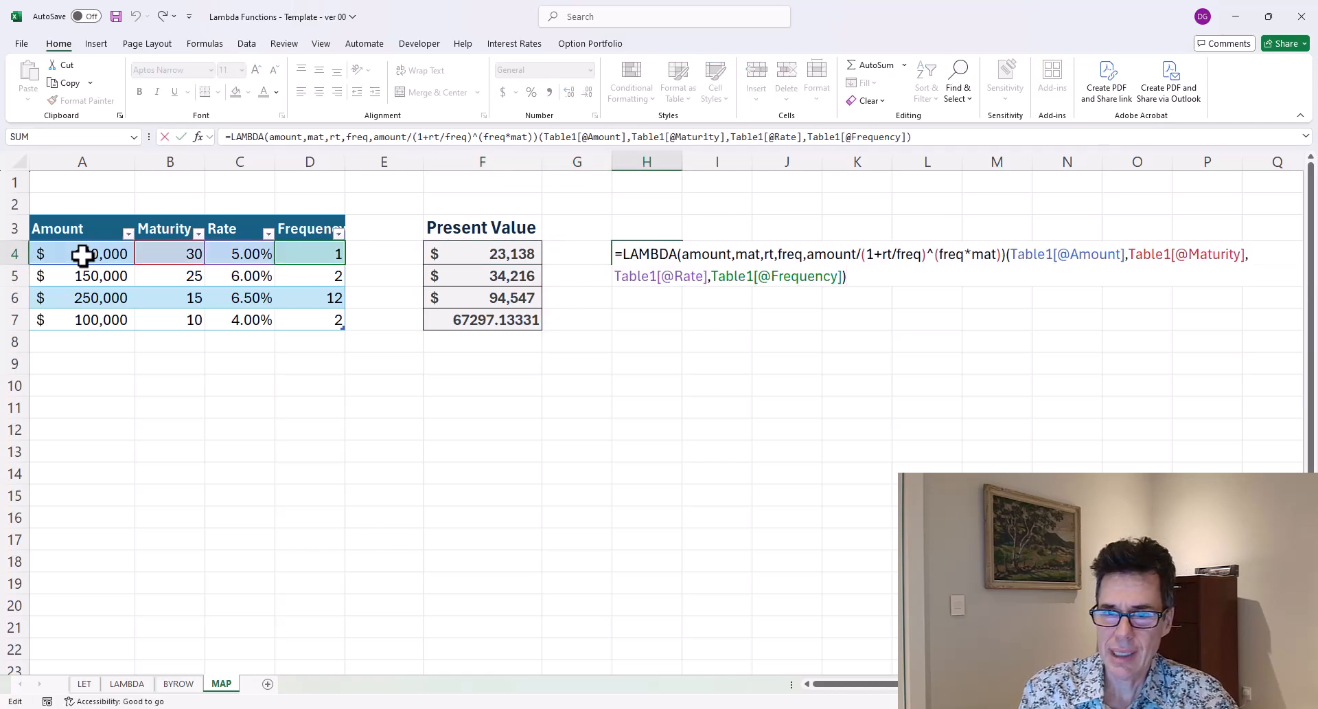
pyautogui.press('Left')
pyautogui.press('Left')
pyautogui.press('Left')
pyautogui.press('Left')
pyautogui.press('Left')
pyautogui.press('Left')
pyautogui.press('Left')
pyautogui.press('Left')
pyautogui.press('Left')
pyautogui.press('Left')
pyautogui.press('Left')
pyautogui.press('Left')
pyautogui.press('Left')
pyautogui.press('Left')
pyautogui.press('Left')
pyautogui.press('Left')
pyautogui.press('Left')
pyautogui.press('Left')
pyautogui.press('Left')
pyautogui.press('Left')
pyautogui.press('Left')
pyautogui.press('Left')
pyautogui.press('Left')
pyautogui.press('Left')
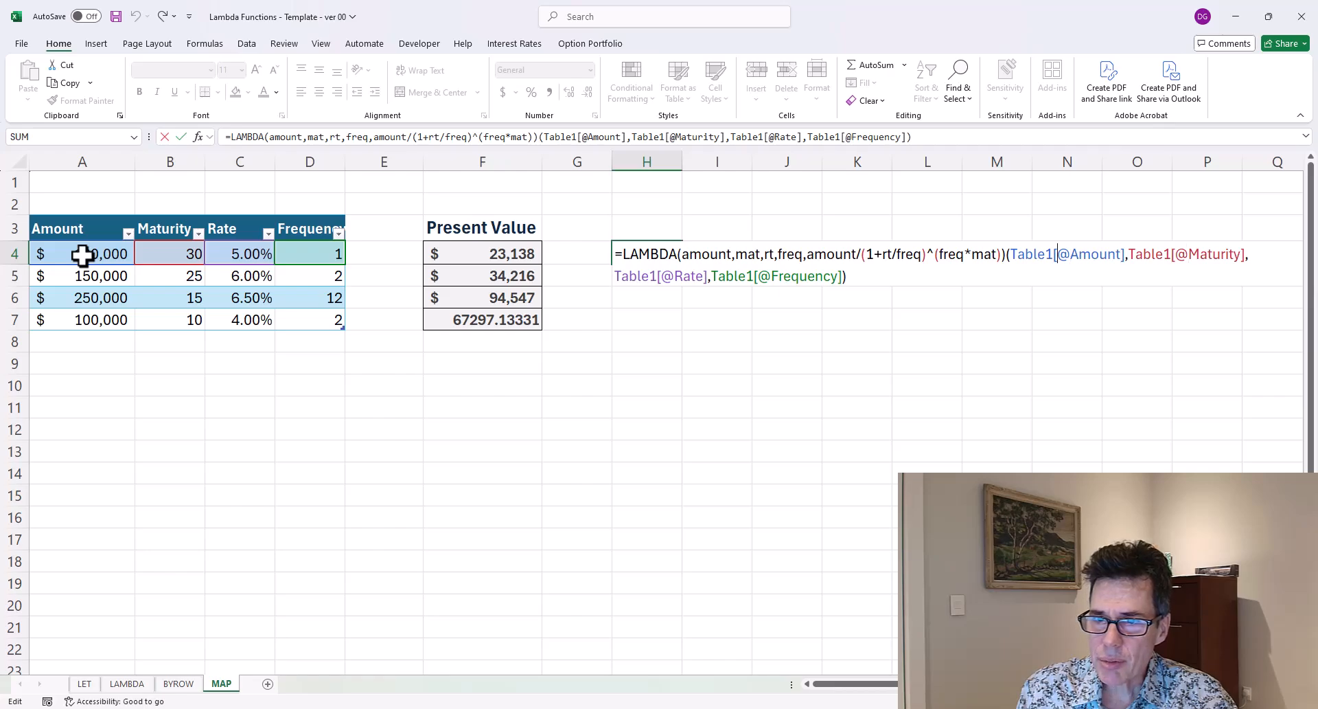
pyautogui.press('Delete')
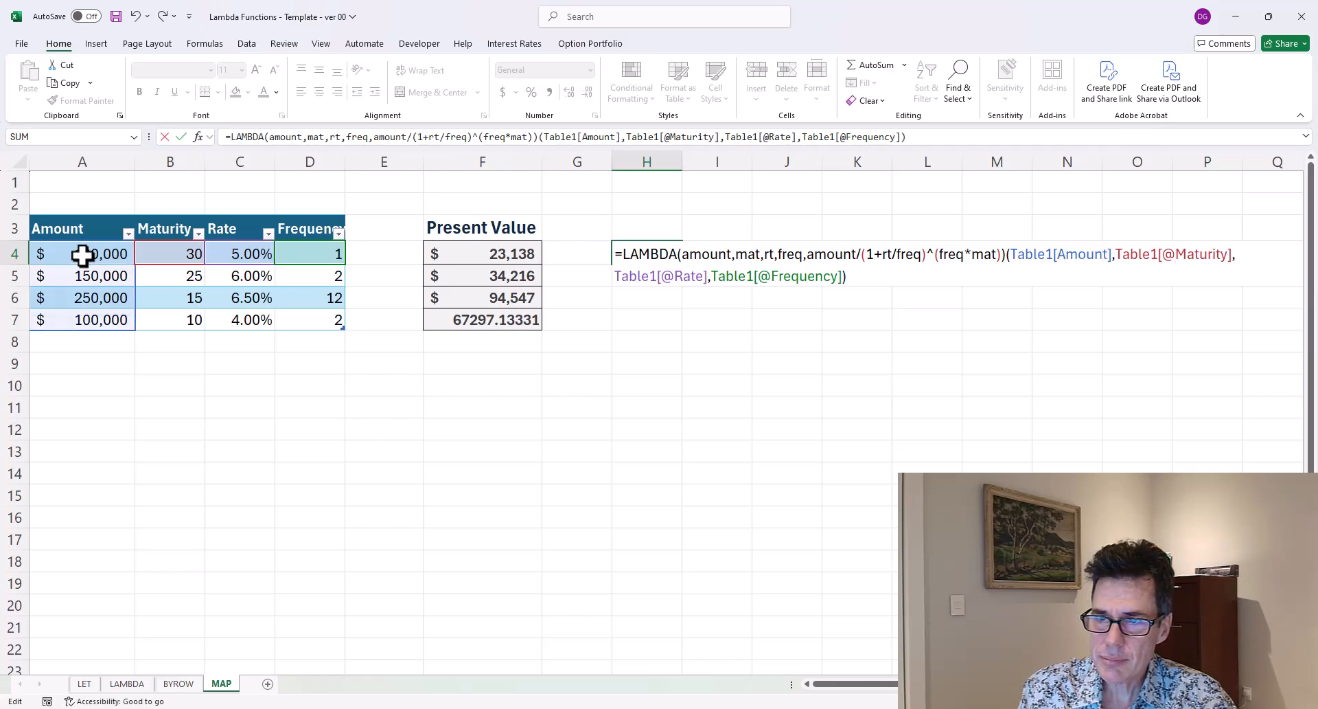
pyautogui.press('Delete')
pyautogui.press('Right')
pyautogui.press('Right')
pyautogui.press('Right')
pyautogui.press('Right')
pyautogui.press('Right')
pyautogui.press('Right')
pyautogui.press('Right')
pyautogui.press('Right')
pyautogui.press('Right')
pyautogui.press('Right')
pyautogui.press('Right')
pyautogui.press('Right')
pyautogui.press('Right')
pyautogui.press('Right')
pyautogui.press('Right')
pyautogui.press('Right')
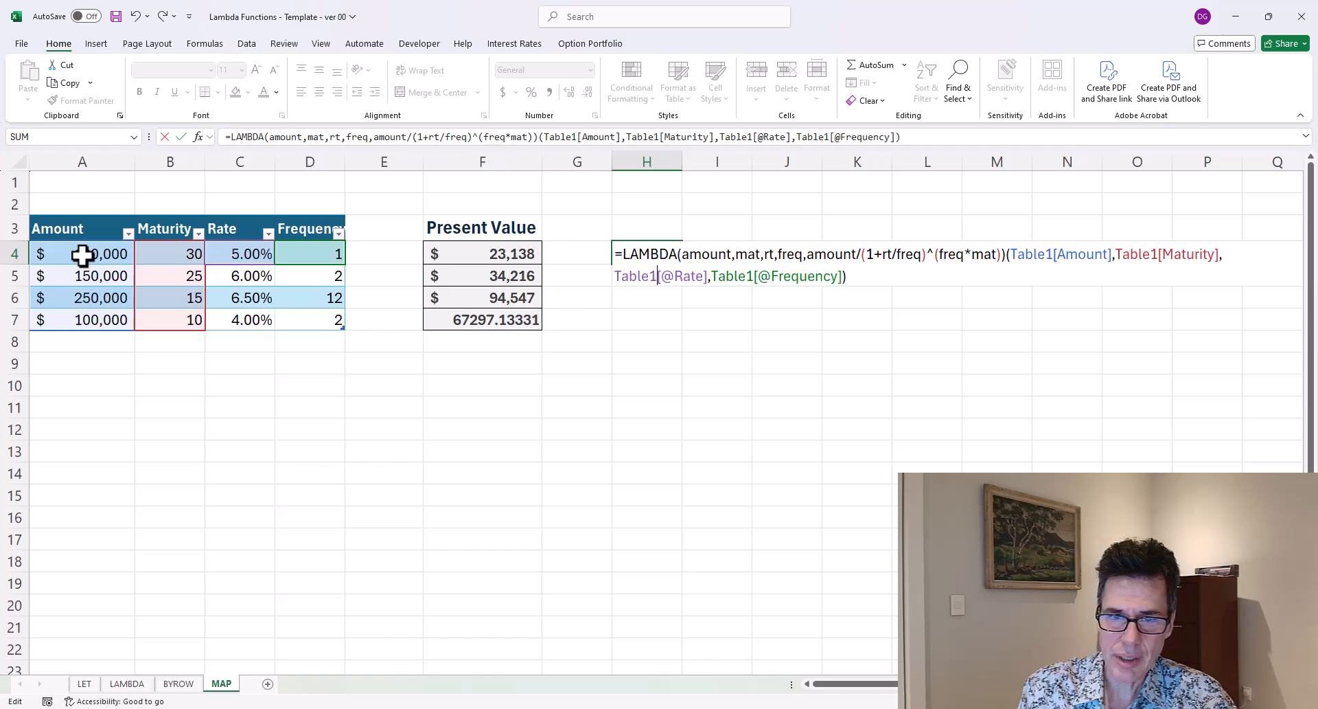
pyautogui.press('Delete')
pyautogui.press('Delete')
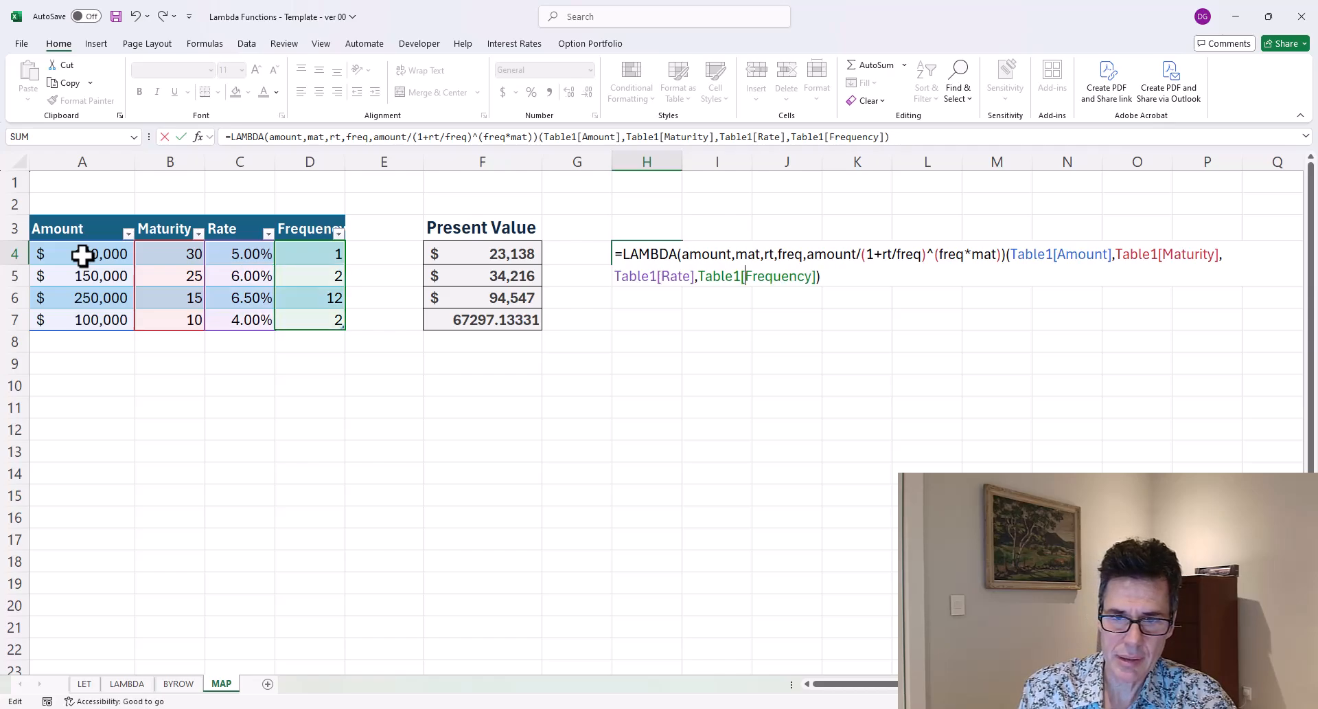
pyautogui.press('Return')
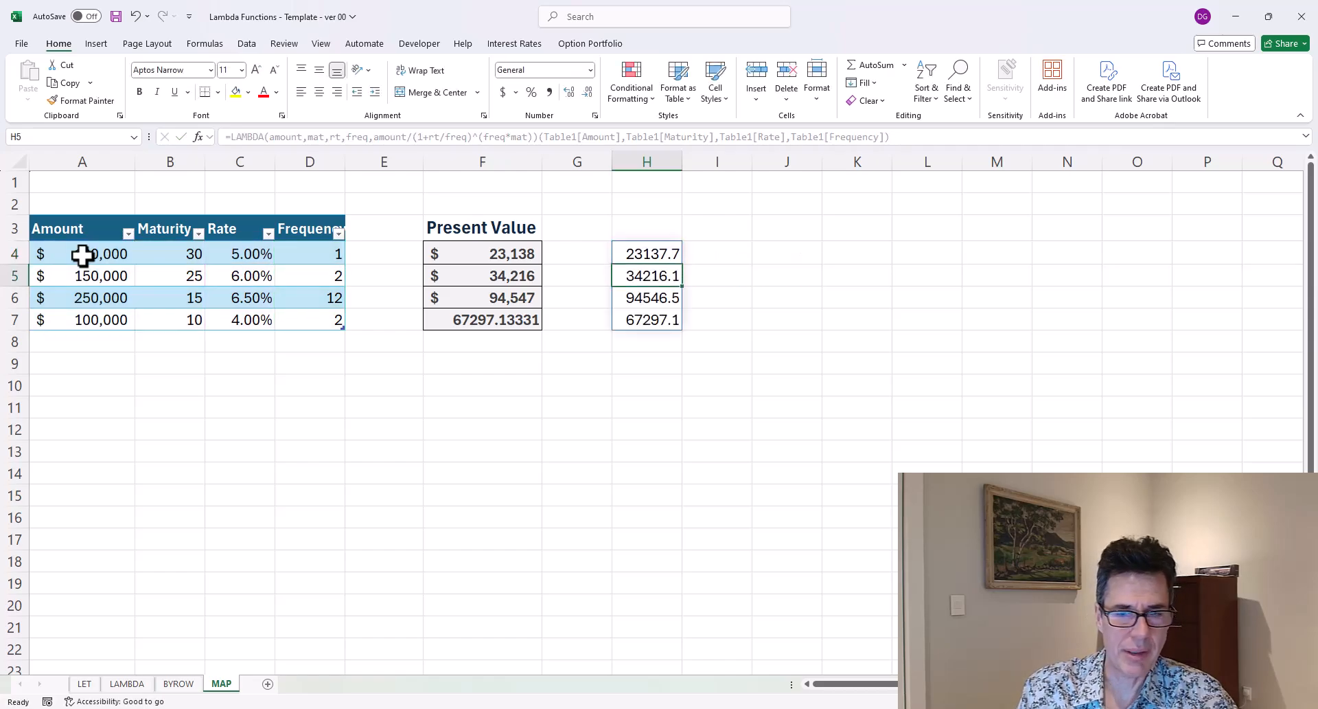
# Highlight the LAMBDA definition portion of the H4 formula to examine it, then leave the cell unchanged.
pyautogui.press('Up')
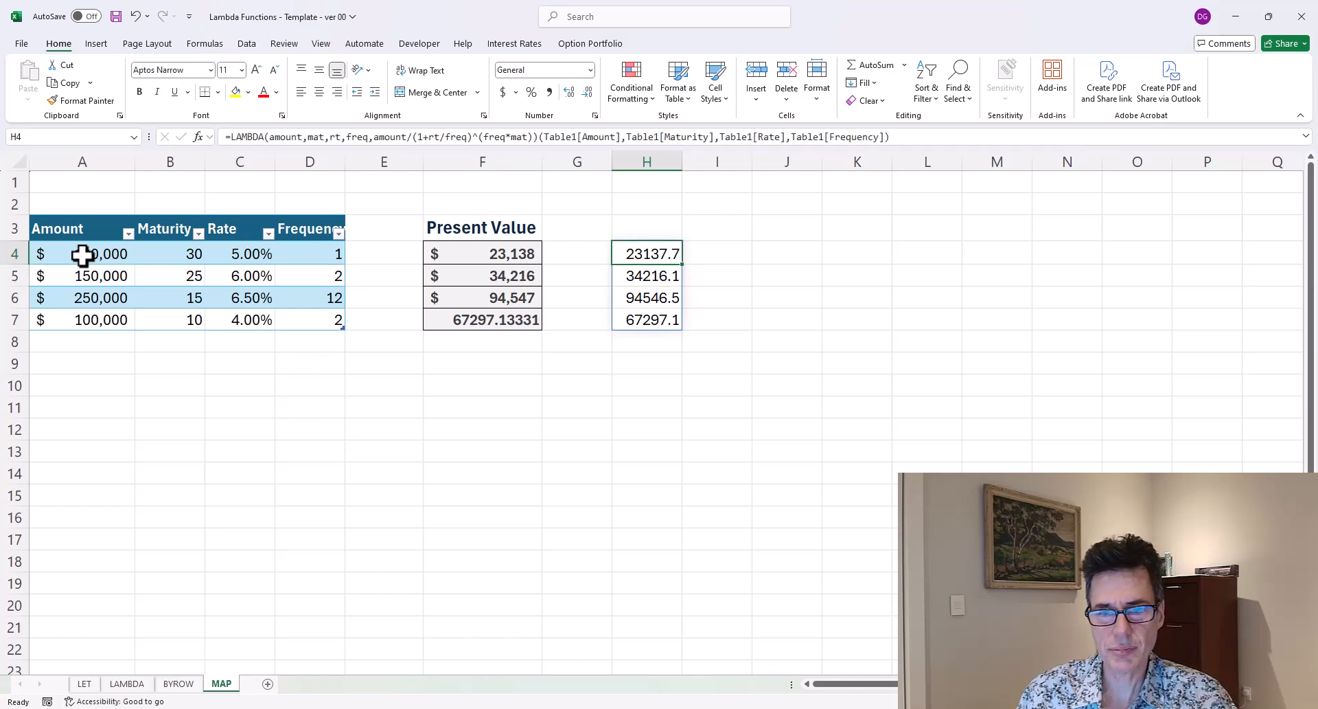
pyautogui.press('F2')
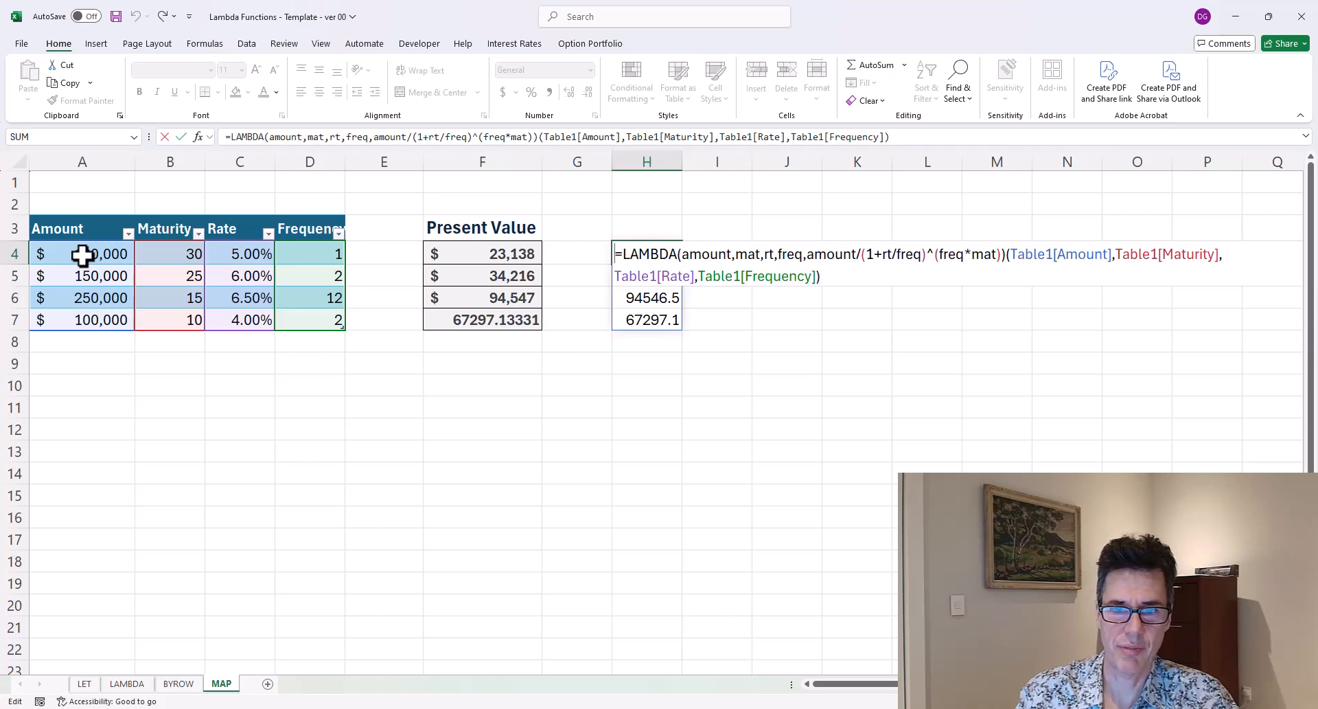
pyautogui.press('Home')
pyautogui.hotkey('ctrl', 'shift', 'Right')
pyautogui.hotkey('ctrl', 'shift', 'Right')
pyautogui.hotkey('ctrl', 'shift', 'Right')
pyautogui.hotkey('ctrl', 'shift', 'Right')
pyautogui.hotkey('ctrl', 'shift', 'Right')
pyautogui.hotkey('ctrl', 'shift', 'Right')
pyautogui.hotkey('ctrl', 'shift', 'Right')
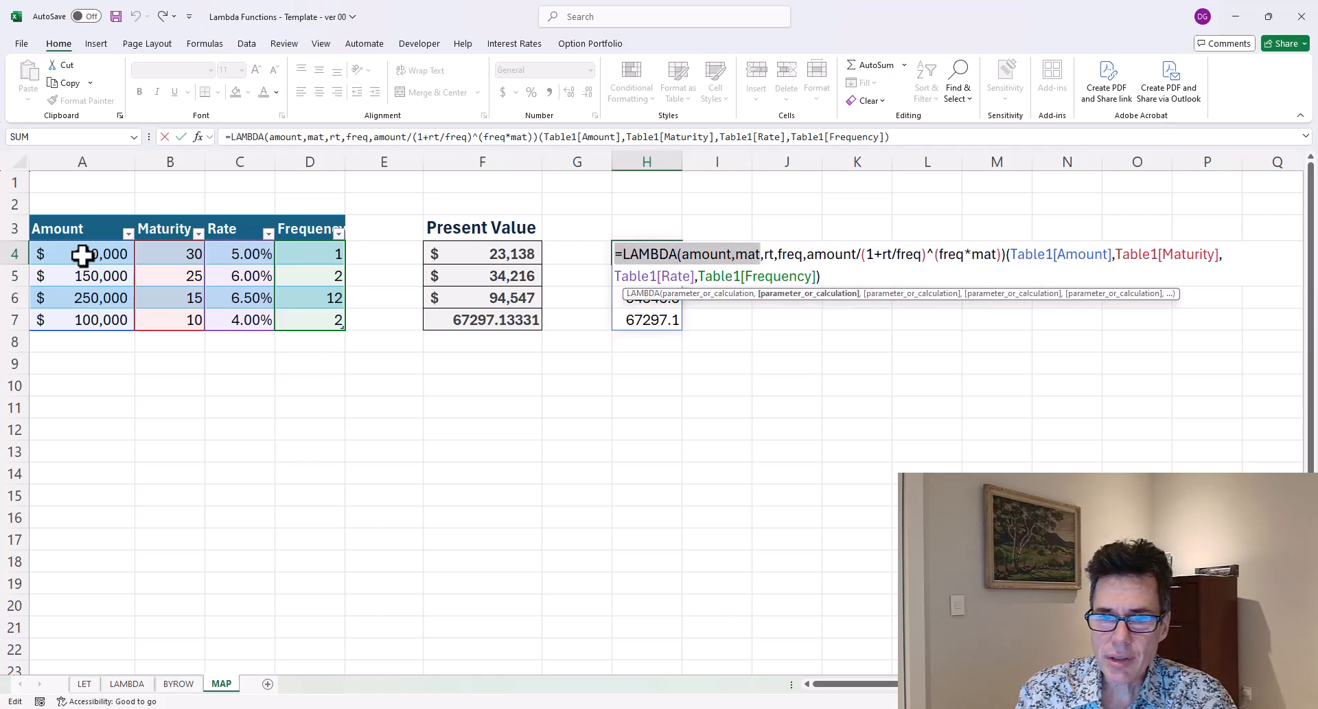
pyautogui.hotkey('ctrl', 'shift', 'Right')
pyautogui.hotkey('ctrl', 'shift', 'Right')
pyautogui.hotkey('ctrl', 'shift', 'Right')
pyautogui.hotkey('ctrl', 'shift', 'Right')
pyautogui.hotkey('ctrl', 'shift', 'Right')
pyautogui.hotkey('ctrl', 'shift', 'Right')
pyautogui.hotkey('ctrl', 'shift', 'Right')
pyautogui.hotkey('ctrl', 'shift', 'Right')
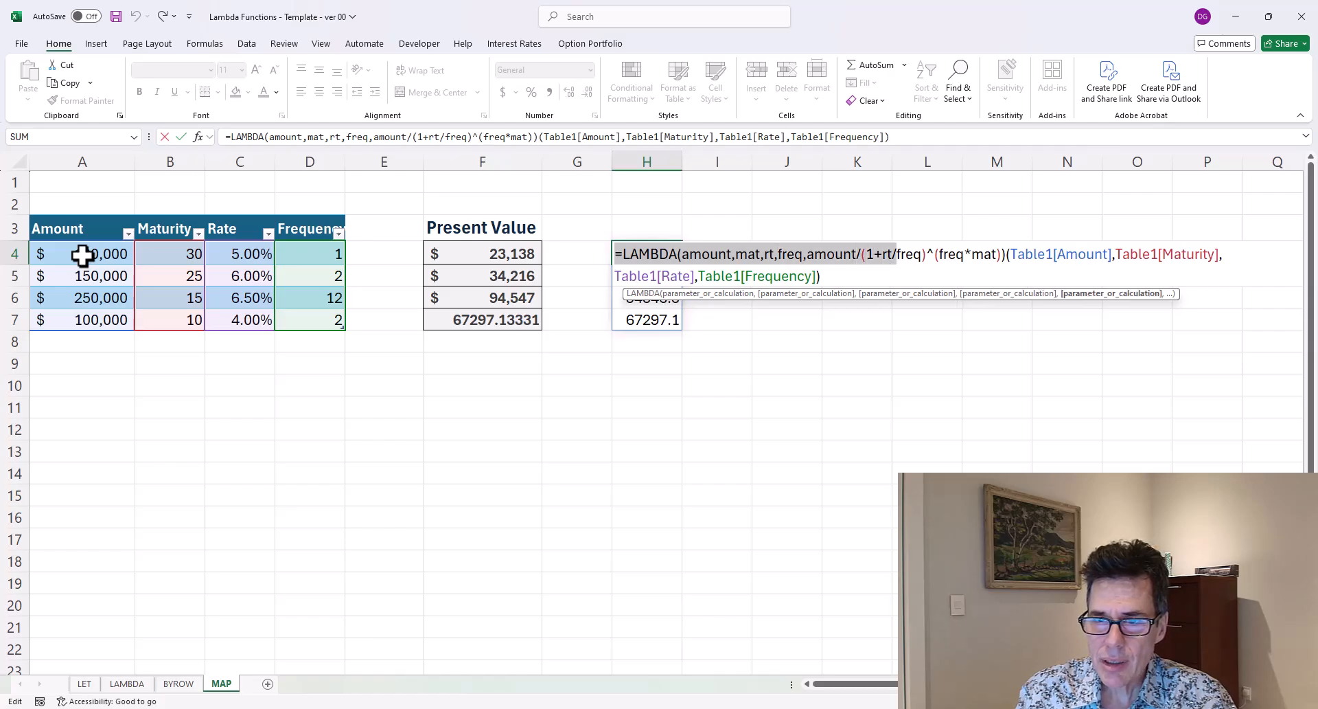
pyautogui.hotkey('ctrl', 'shift', 'Right')
pyautogui.hotkey('ctrl', 'shift', 'Right')
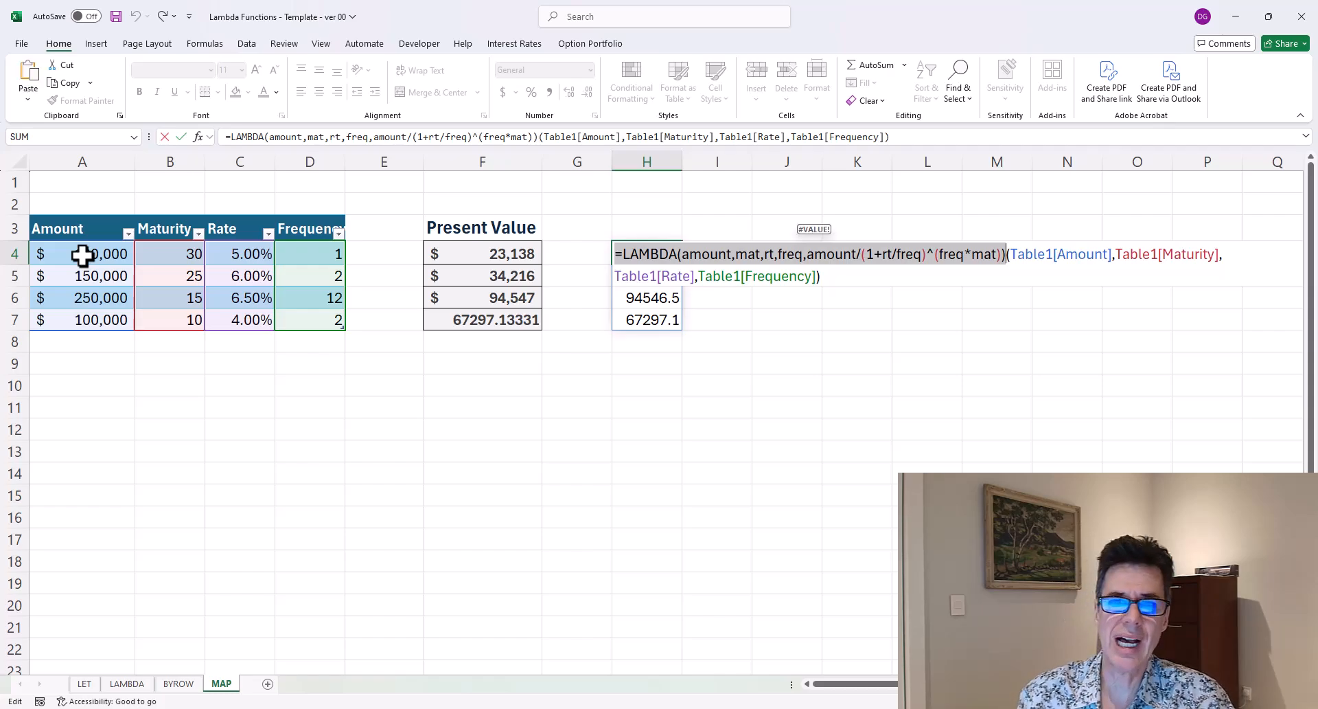
pyautogui.press('Escape')
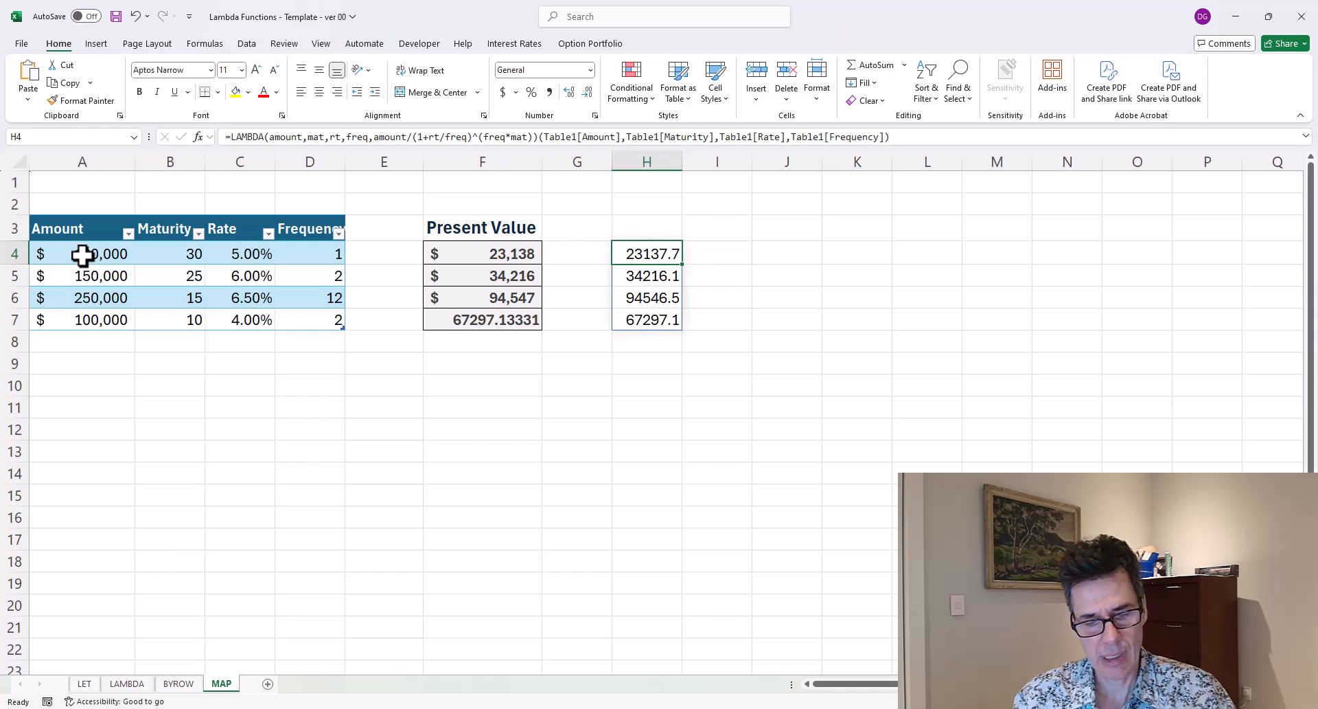
# Create a workbook name pvFunction that refers to the pasted LAMBDA definition, then close the Name Manager.
pyautogui.hotkey('ctrl', 'F3')
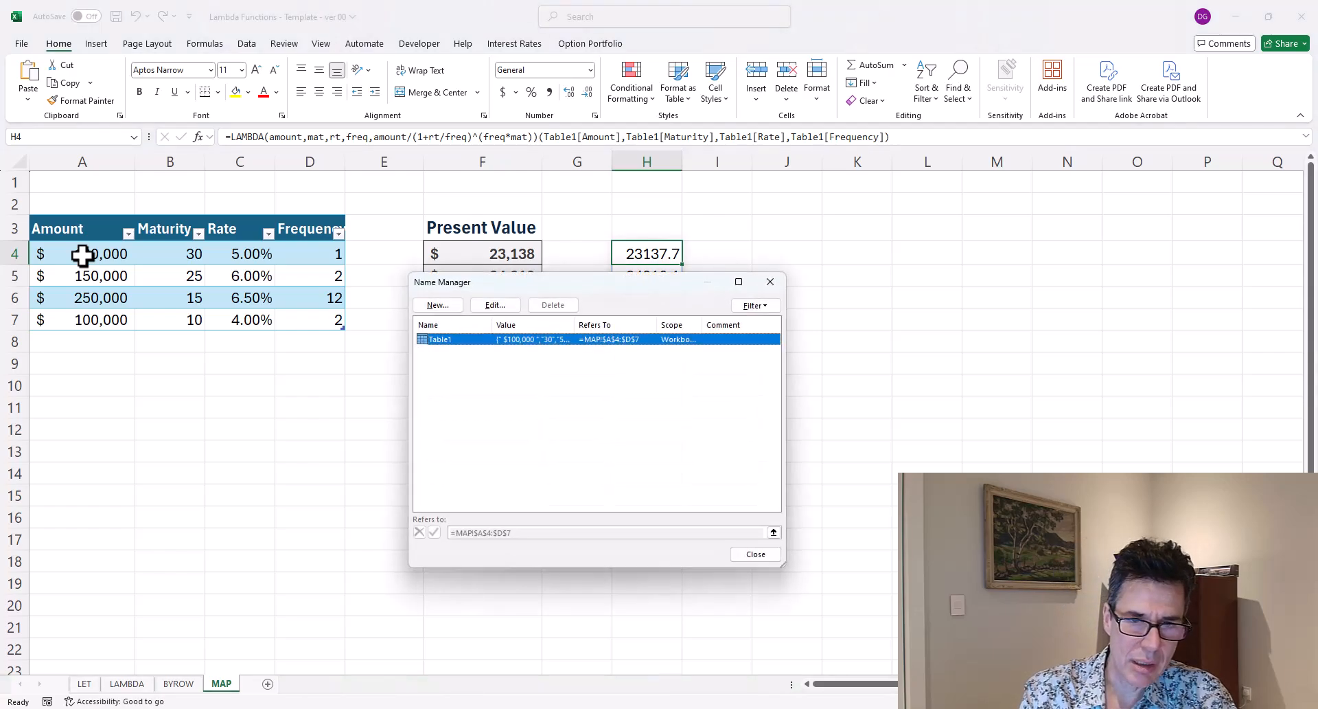
pyautogui.hotkey('alt', 'n')
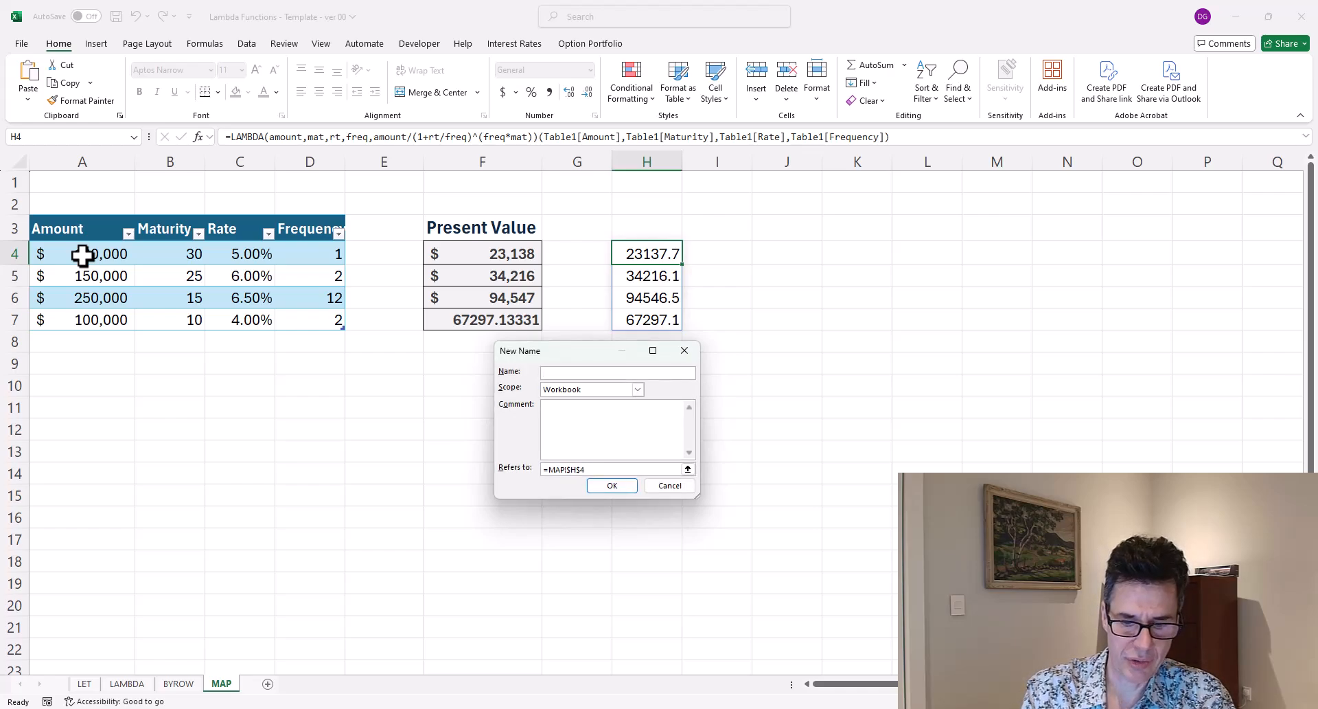
pyautogui.write('pvFi')
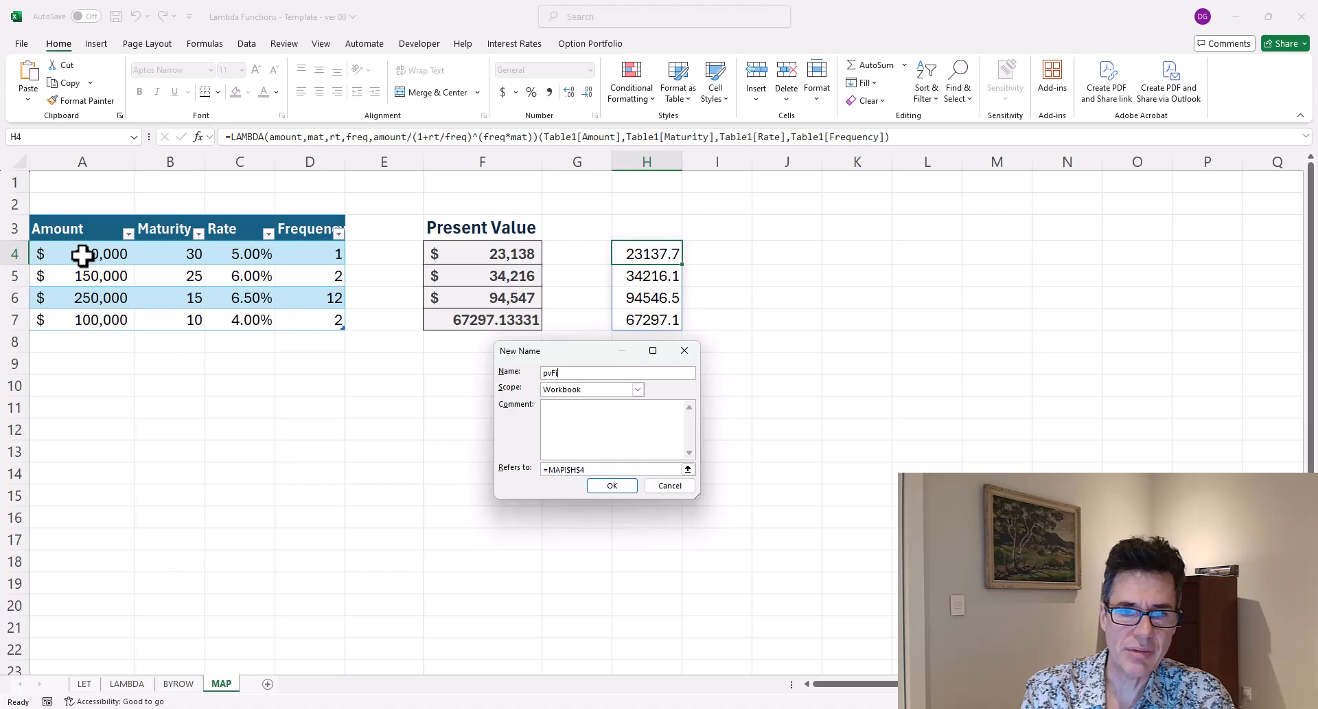
pyautogui.press('BackSpace')
pyautogui.write('unction')
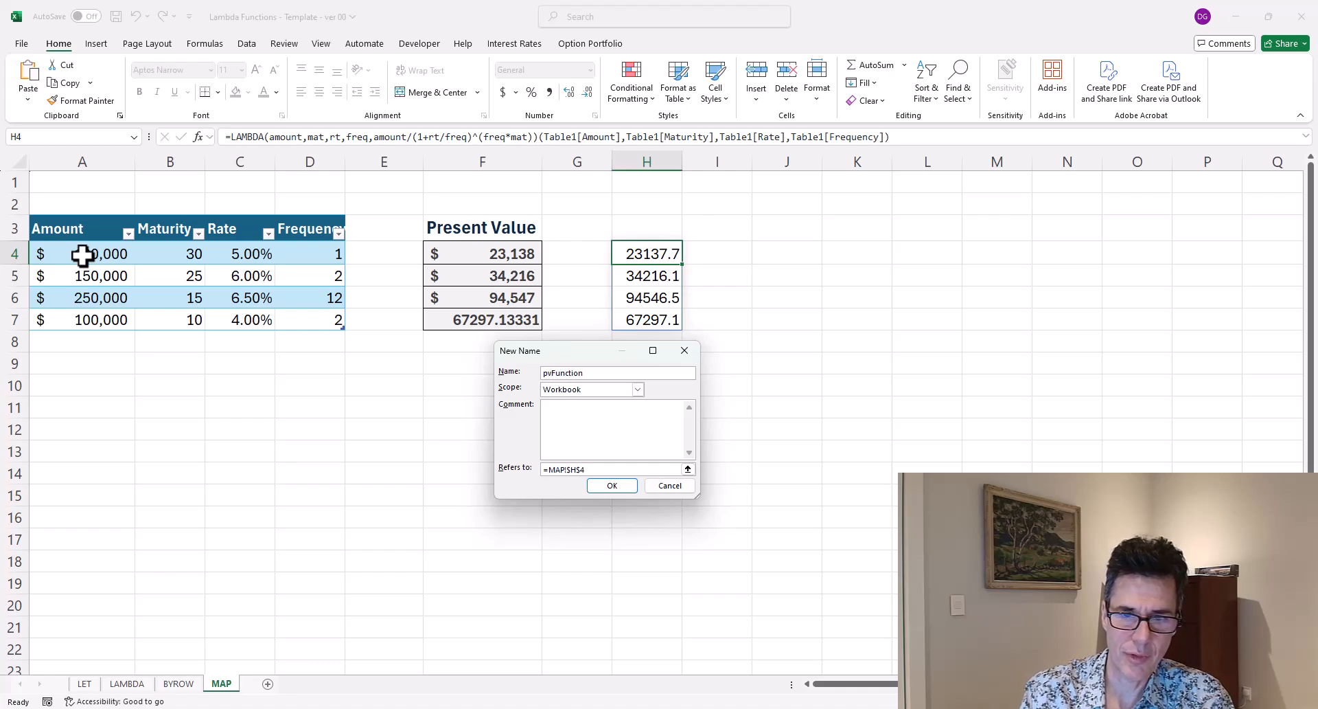
pyautogui.press('Tab')
pyautogui.press('Tab')
pyautogui.press('Tab')
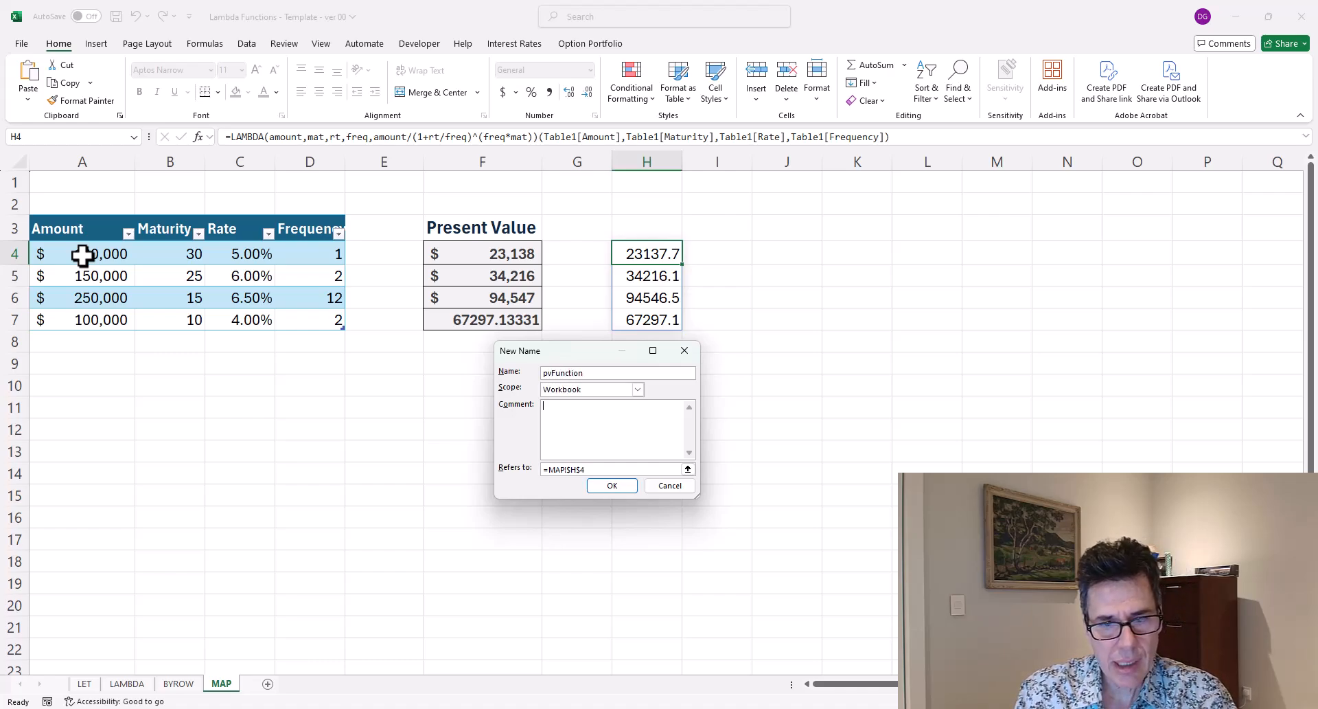
pyautogui.hotkey('ctrl', 'v')
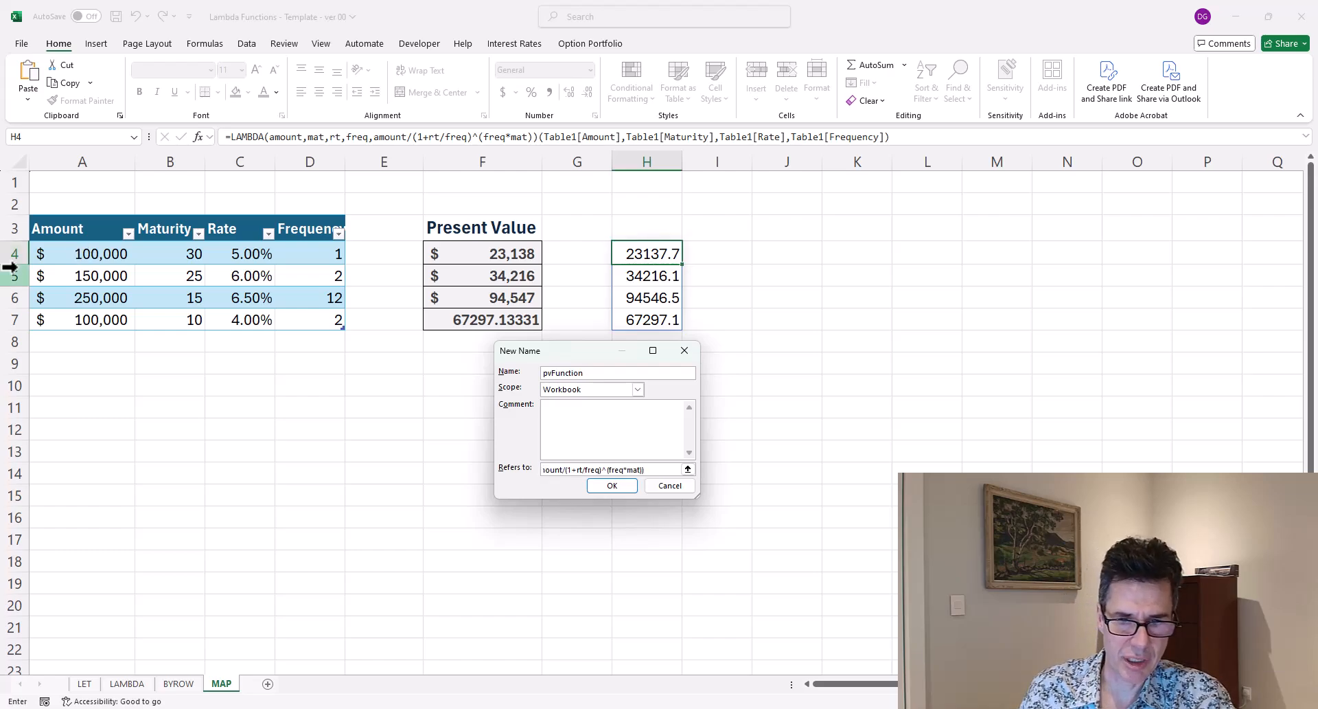
pyautogui.click(599, 485)
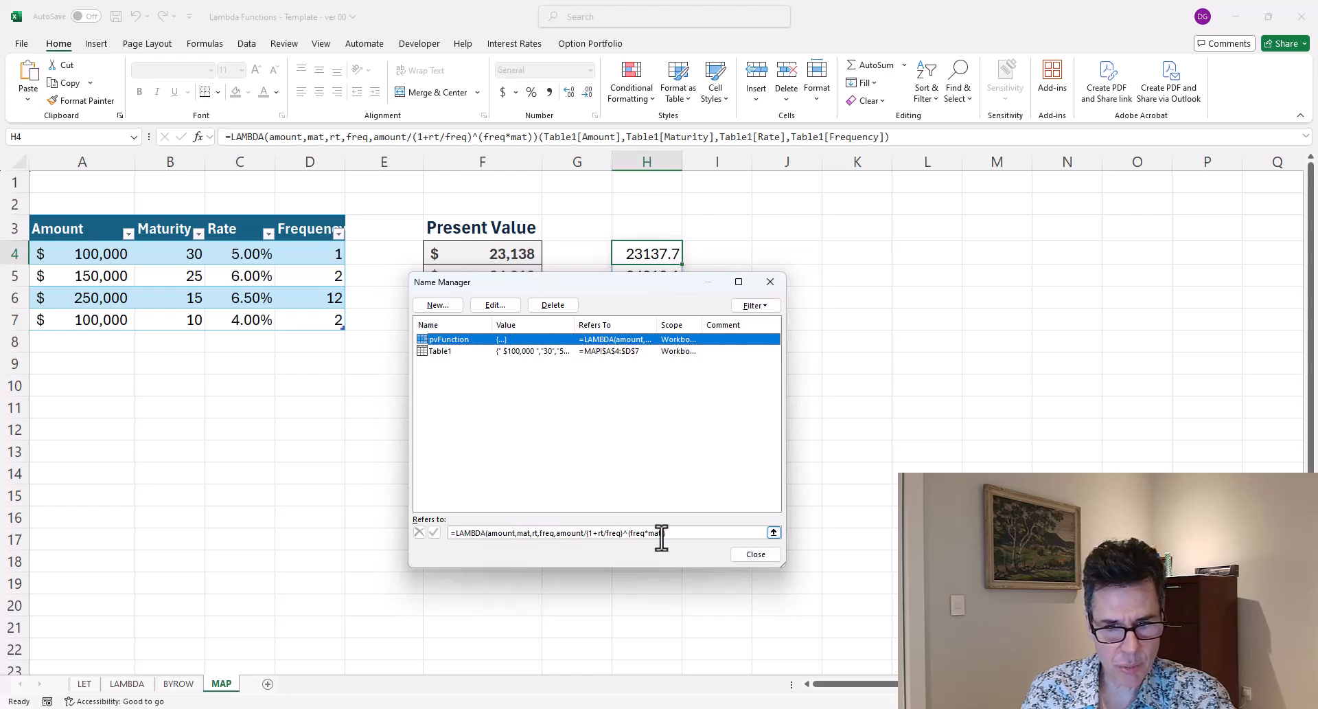
pyautogui.click(755, 552)
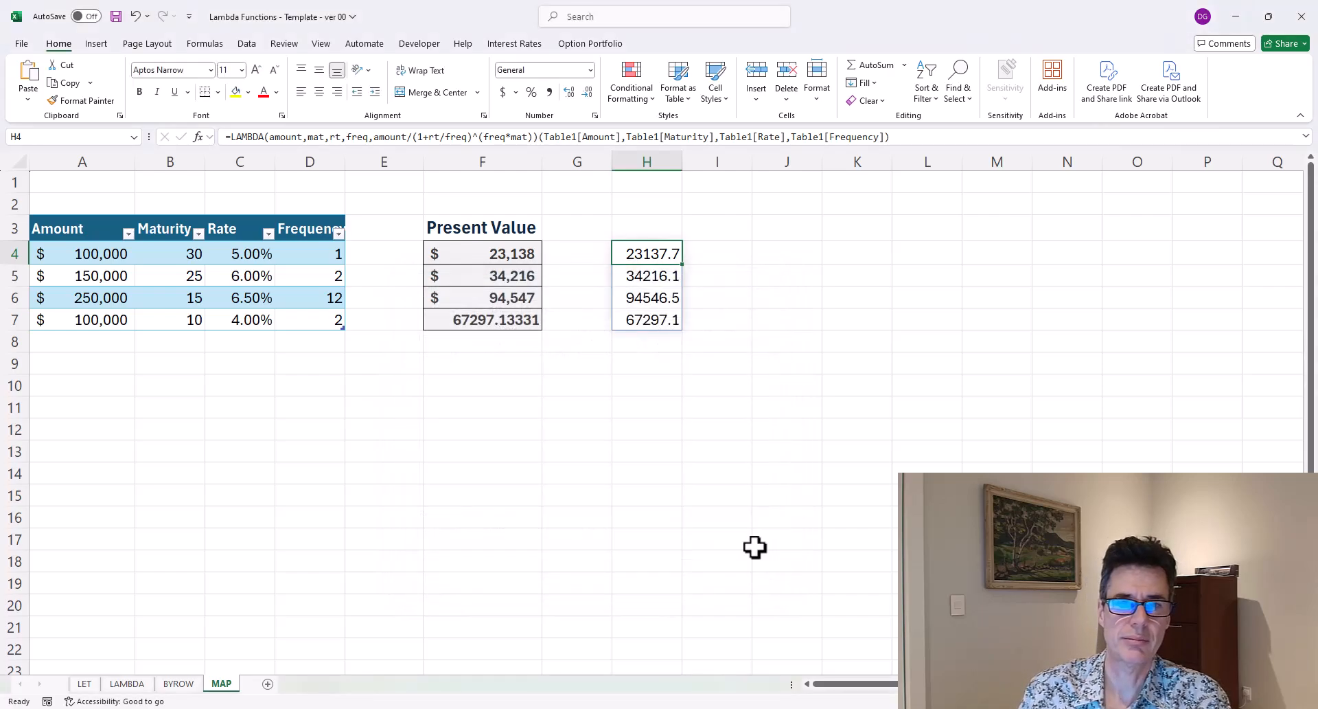
# Start a pvFunction formula in F4 with the table's Amount column as the first argument.
pyautogui.press('Right')
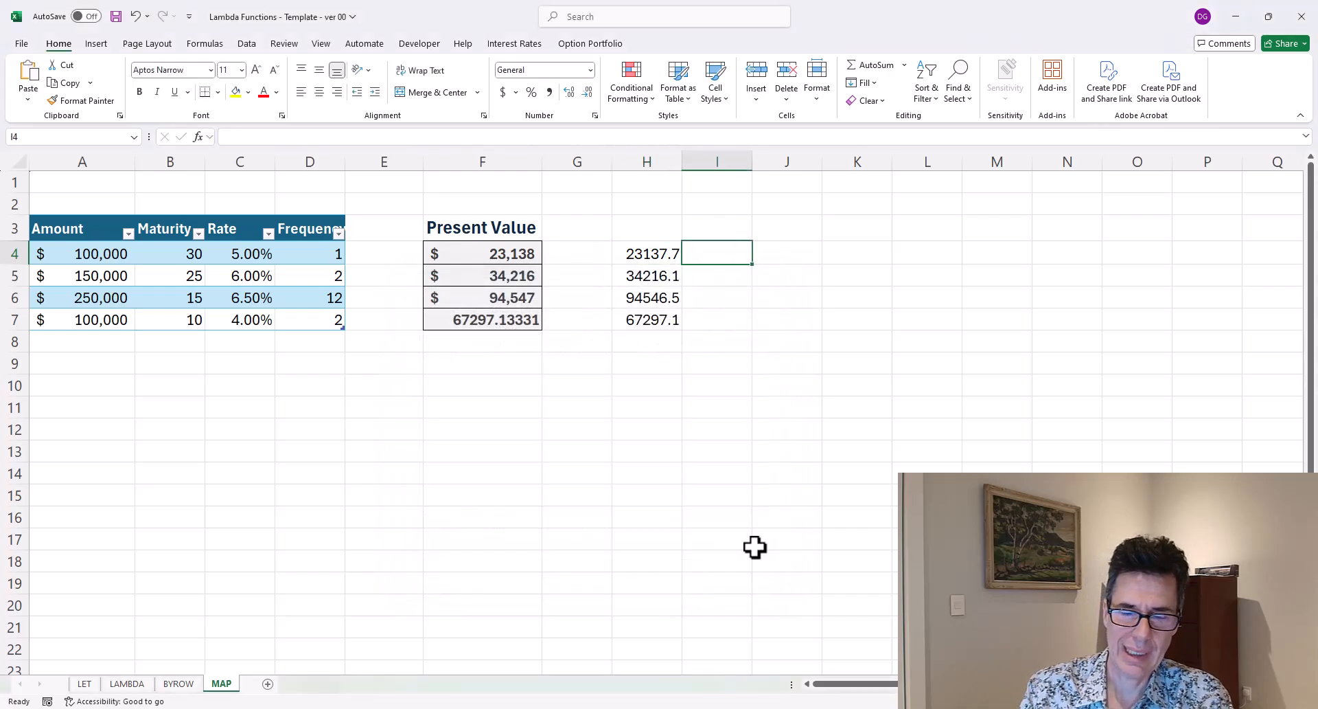
pyautogui.press('Left')
pyautogui.press('Left')
pyautogui.press('Left')
pyautogui.write('=pvfunct(')
pyautogui.press('BackSpace')
pyautogui.press('Tab')
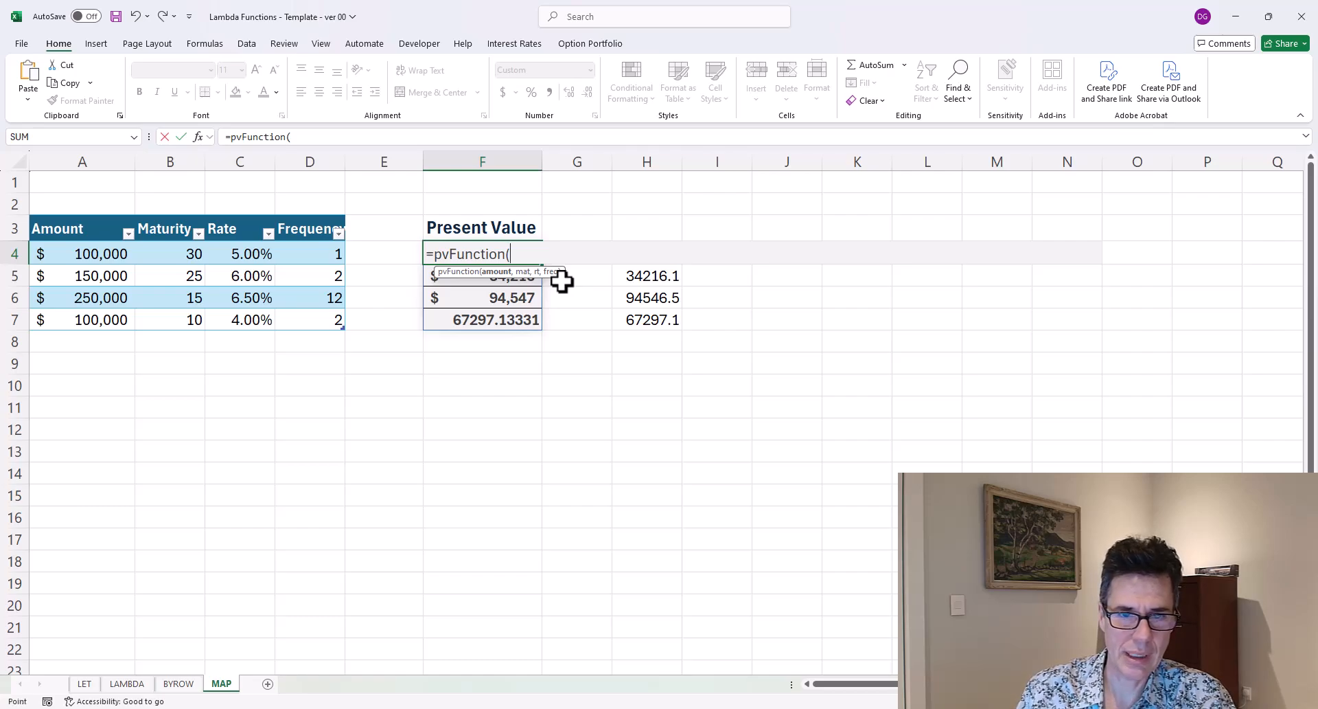
pyautogui.press('Left')
pyautogui.press('Left')
pyautogui.press('Left')
pyautogui.press('Left')
pyautogui.press('Left')
pyautogui.hotkey('ctrl', 'shift', 'Down')
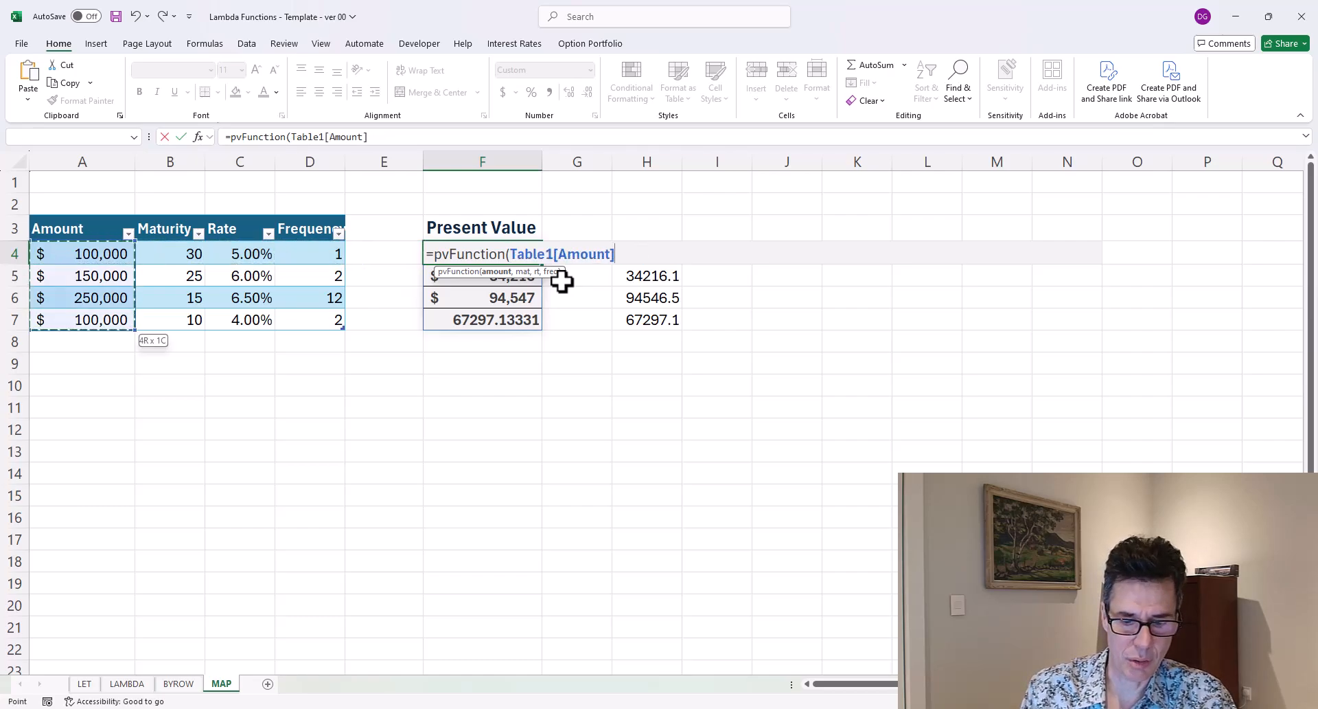
# Add the Maturity, Rate and Frequency columns as arguments, close the parenthesis and enter the F4 formula.
pyautogui.write(',')
pyautogui.press('Left')
pyautogui.press('Left')
pyautogui.press('Left')
pyautogui.press('Left')
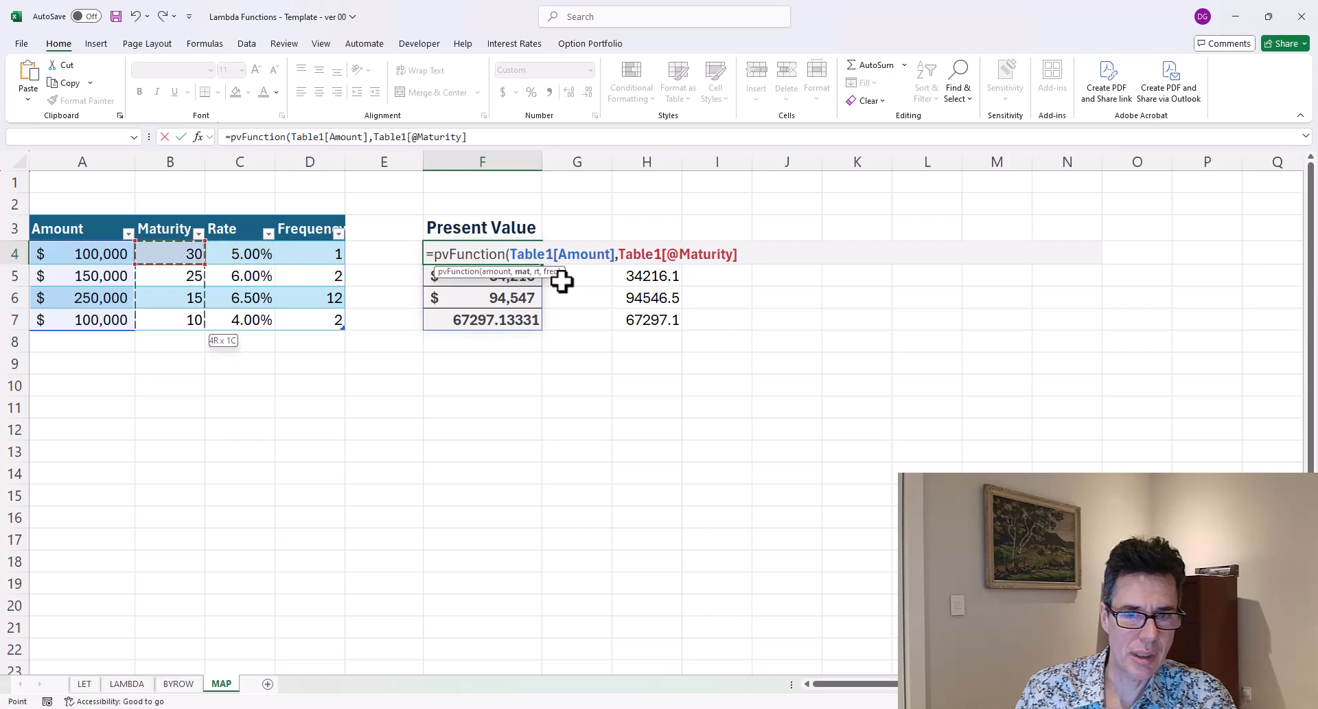
pyautogui.hotkey('ctrl', 'shift', 'Down')
pyautogui.write(',')
pyautogui.press('Left')
pyautogui.press('Left')
pyautogui.press('Left')
pyautogui.hotkey('ctrl', 'shift', 'Down')
pyautogui.write(',')
pyautogui.press('Left')
pyautogui.press('Left')
pyautogui.hotkey('ctrl', 'shift', 'Down')
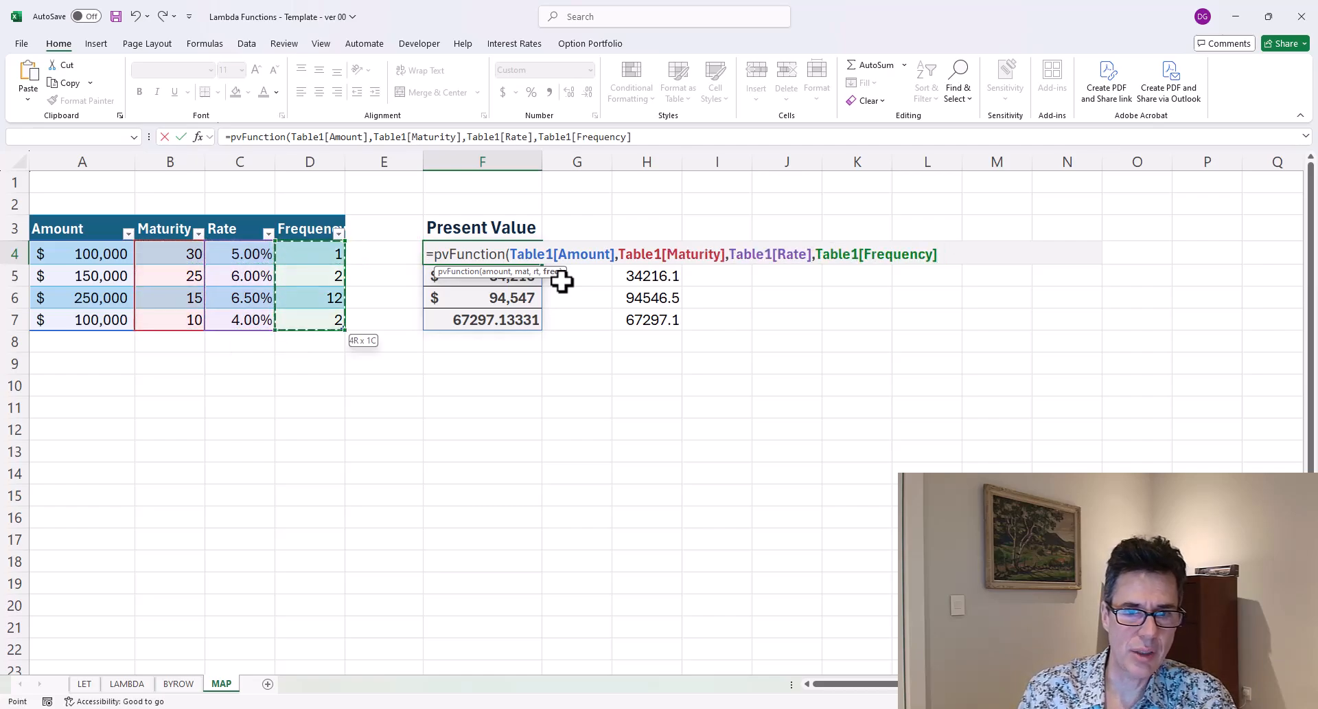
pyautogui.write(')')
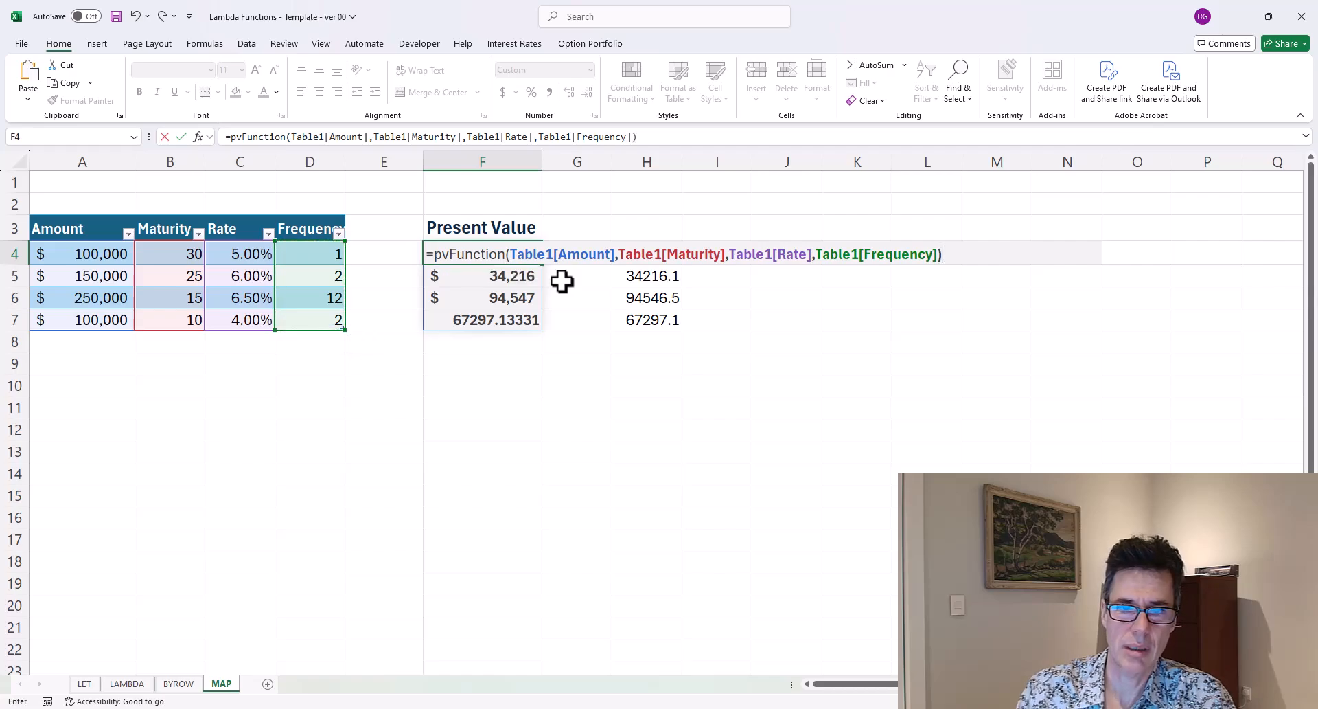
pyautogui.press('Return')
# Delete the LAMBDA formula in H4 and return to F4.
pyautogui.press('Down')
pyautogui.press('Down')
pyautogui.press('Up')
pyautogui.press('Up')
pyautogui.press('Up')
pyautogui.press('Right')
pyautogui.press('Right')
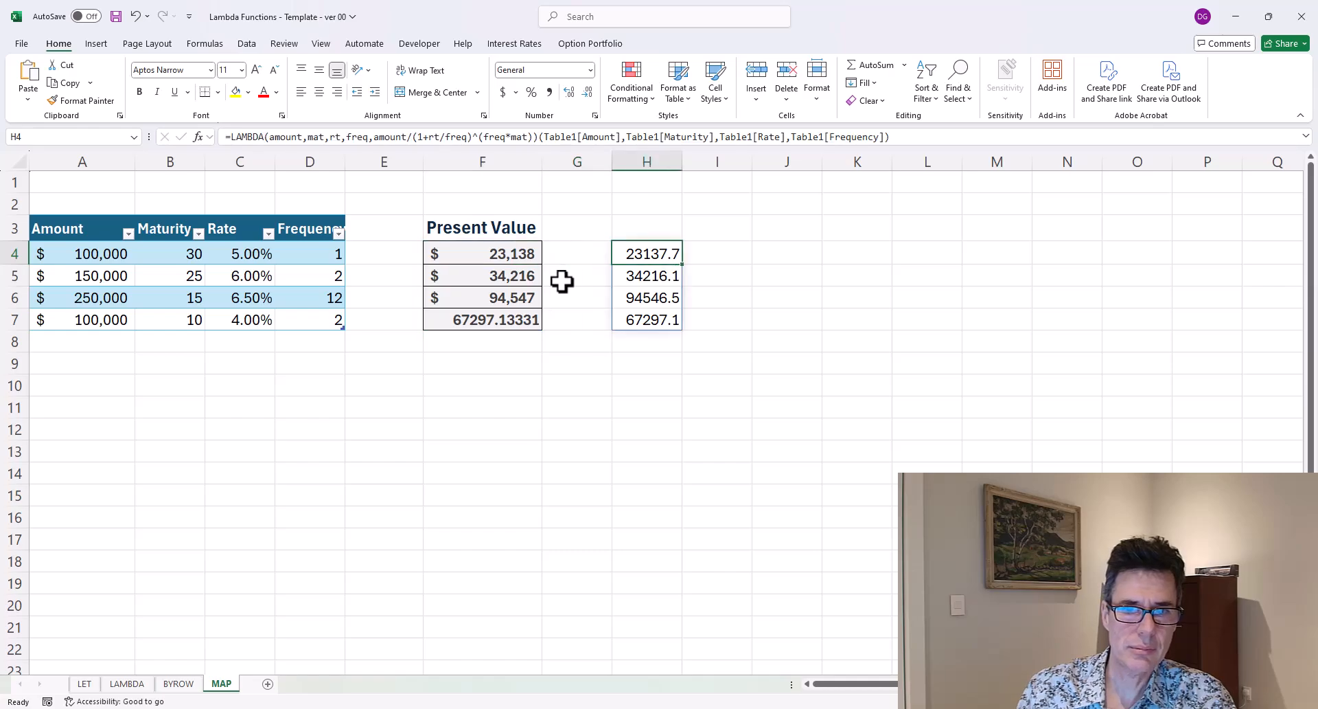
pyautogui.press('Delete')
pyautogui.press('Left')
pyautogui.press('Left')
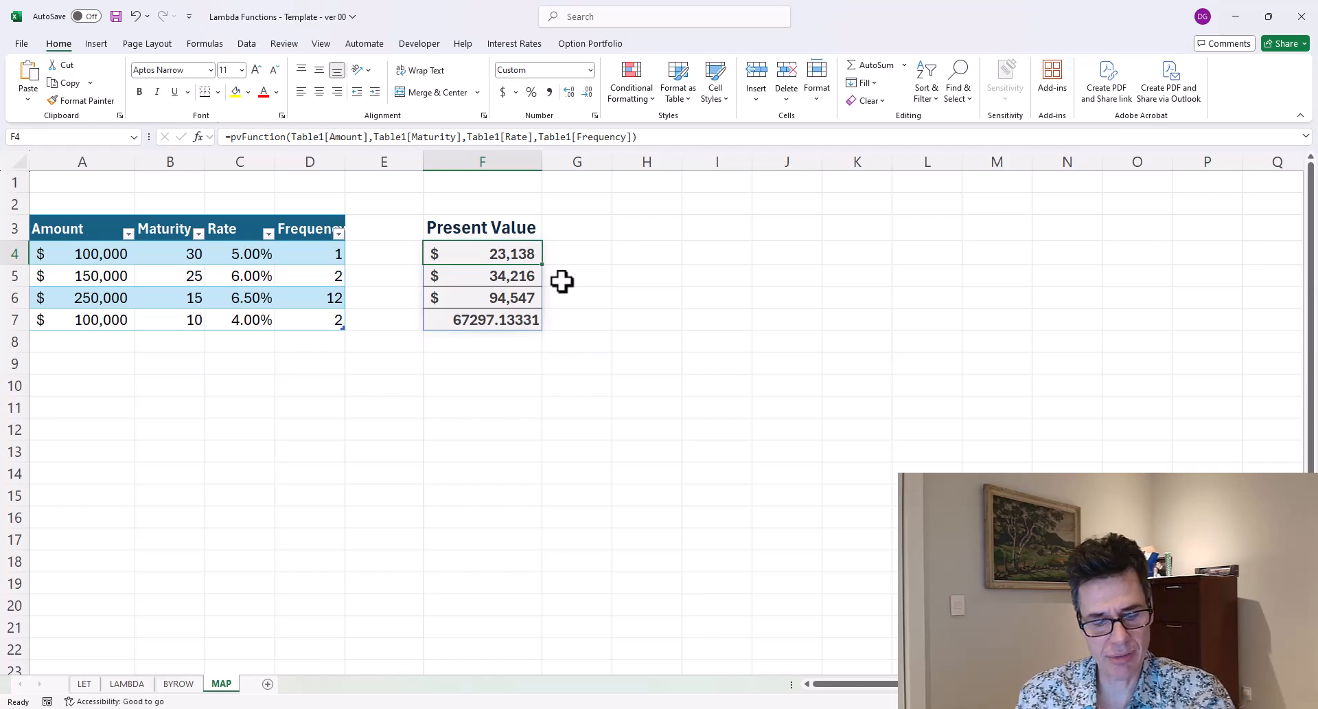
# Review the pvFunction definition in the Name Manager and the formula in F4 without changing them.
pyautogui.hotkey('ctrl', 'F3')
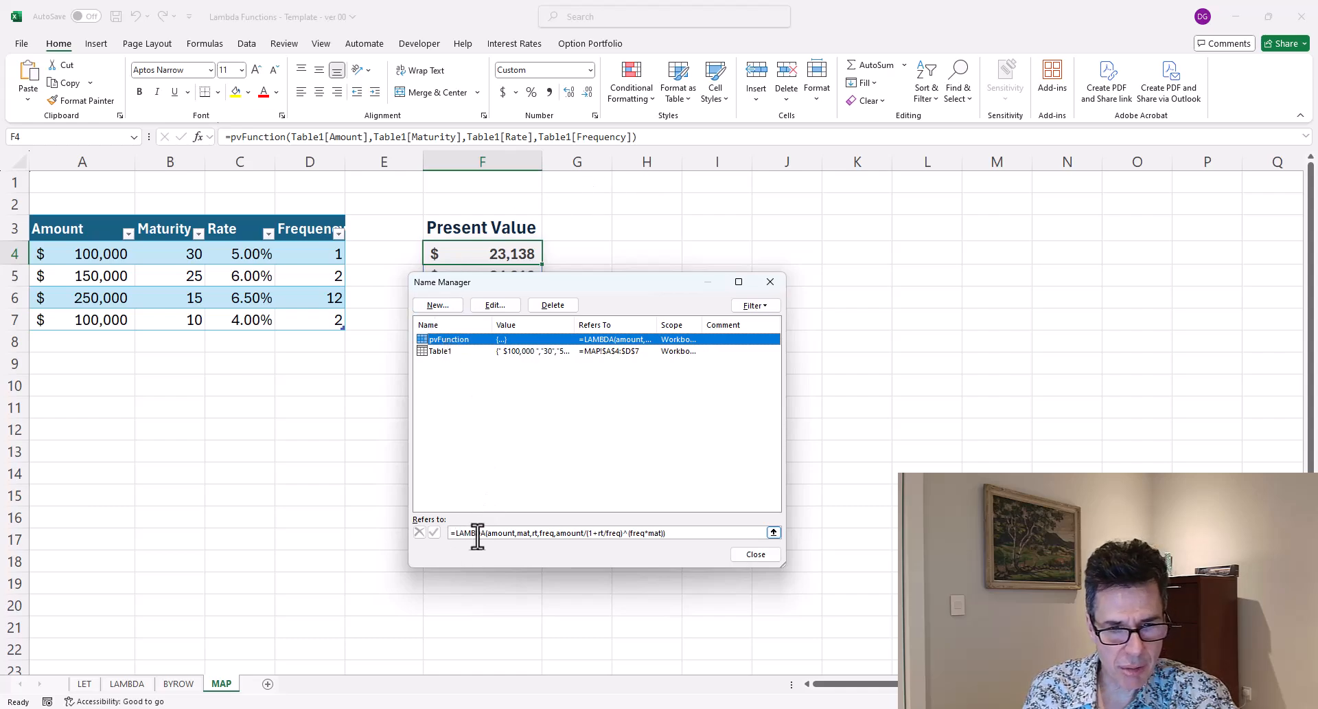
pyautogui.click(676, 535)
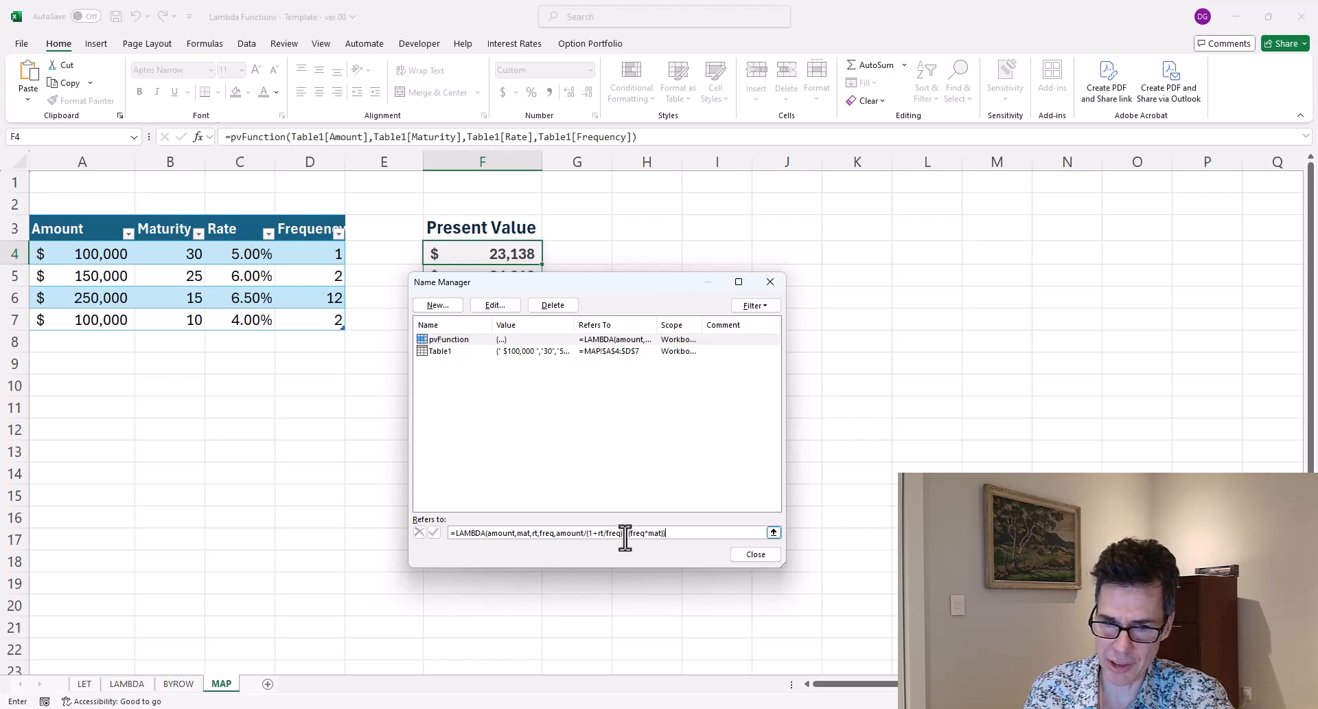
pyautogui.click(744, 556)
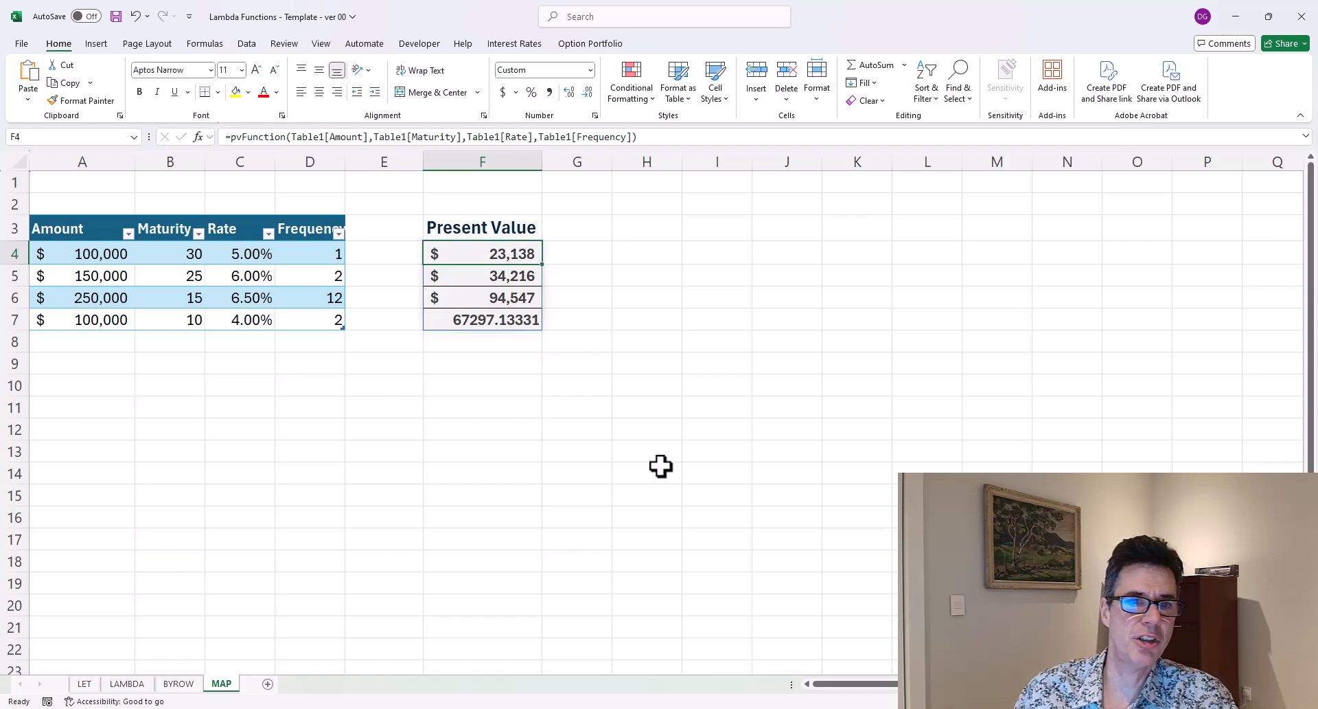
pyautogui.press('F2')
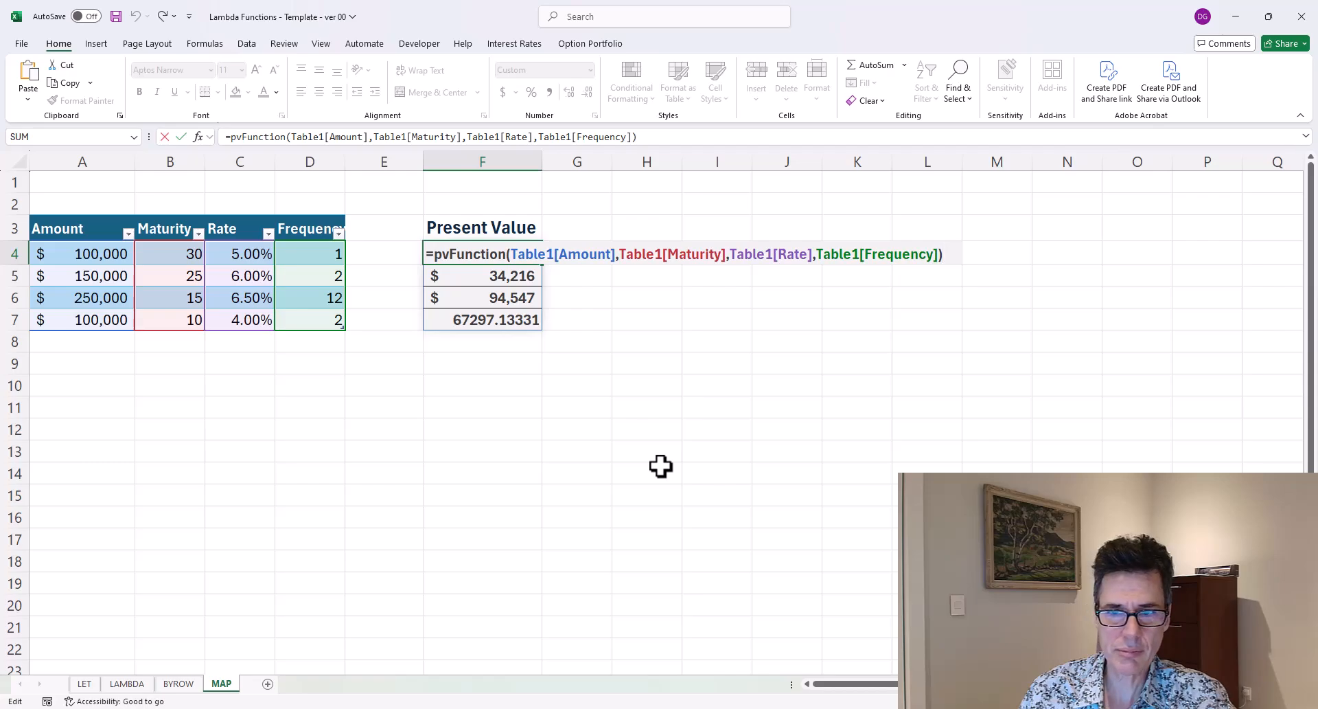
pyautogui.press('Return')
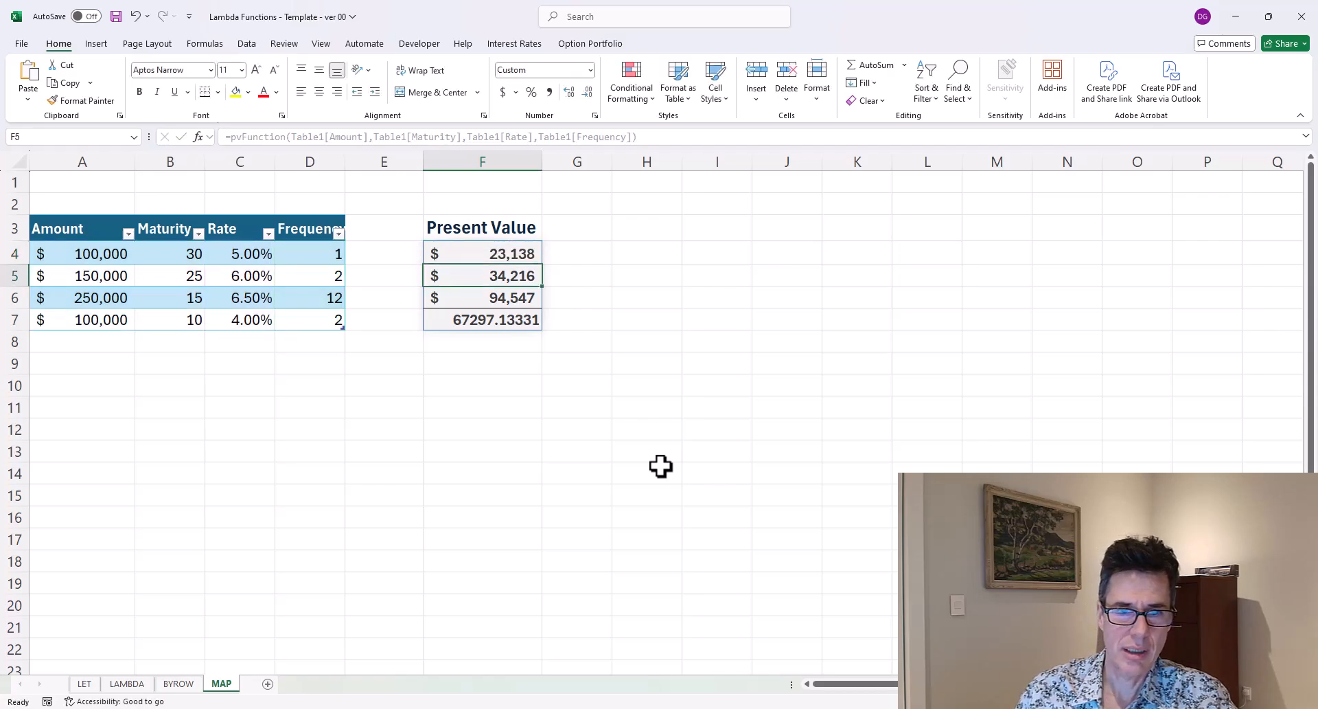